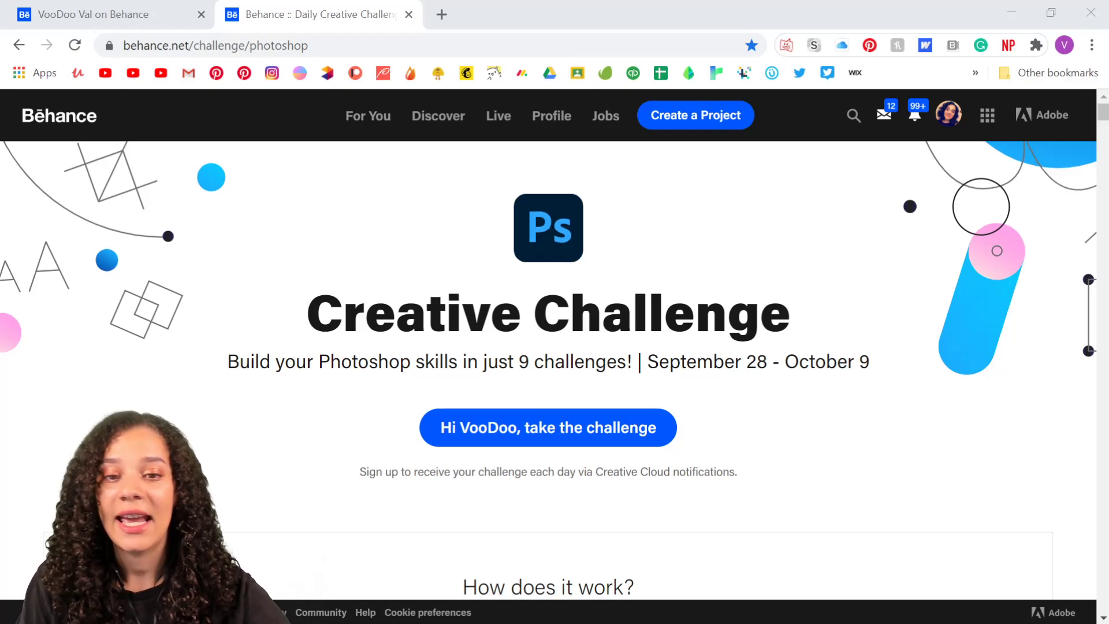
Read the "How does it work?" section on the Photoshop Creative Challenge page.
{"action": "scroll", "coordinate": [790, 343], "scroll_direction": "down", "scroll_amount": 7}
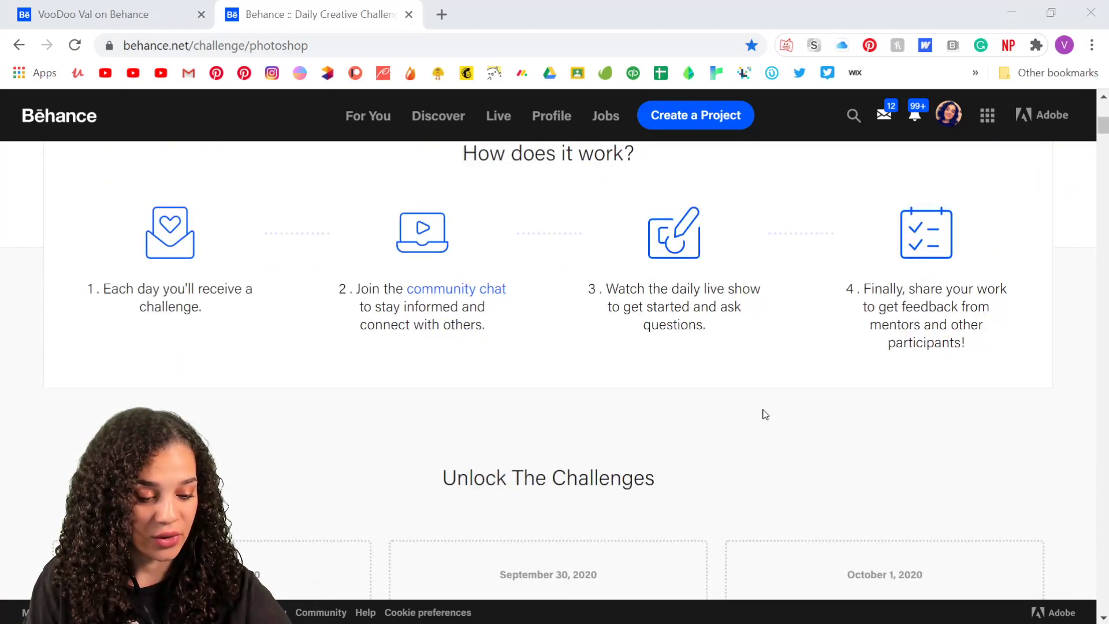
{"action": "scroll", "coordinate": [765, 414], "scroll_direction": "up", "scroll_amount": 3}
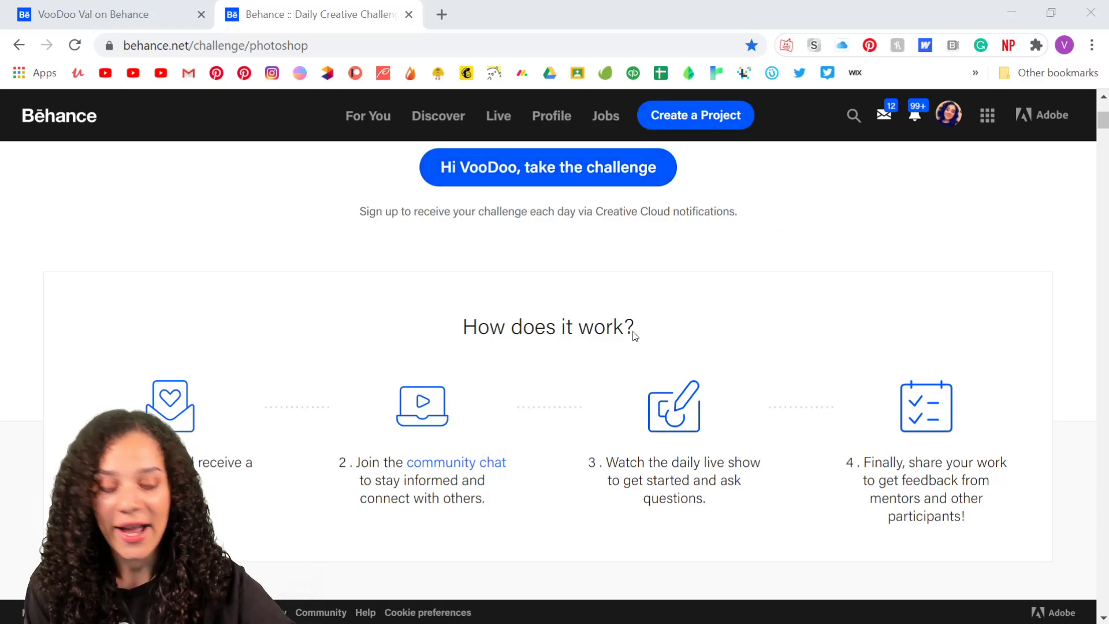
{"action": "scroll", "coordinate": [314, 349], "scroll_direction": "down", "scroll_amount": 3}
Look through the dated daily challenge cards under "Unlock The Challenges", from September 29 to October 9, 2020.
{"action": "scroll", "coordinate": [364, 361], "scroll_direction": "down", "scroll_amount": 13}
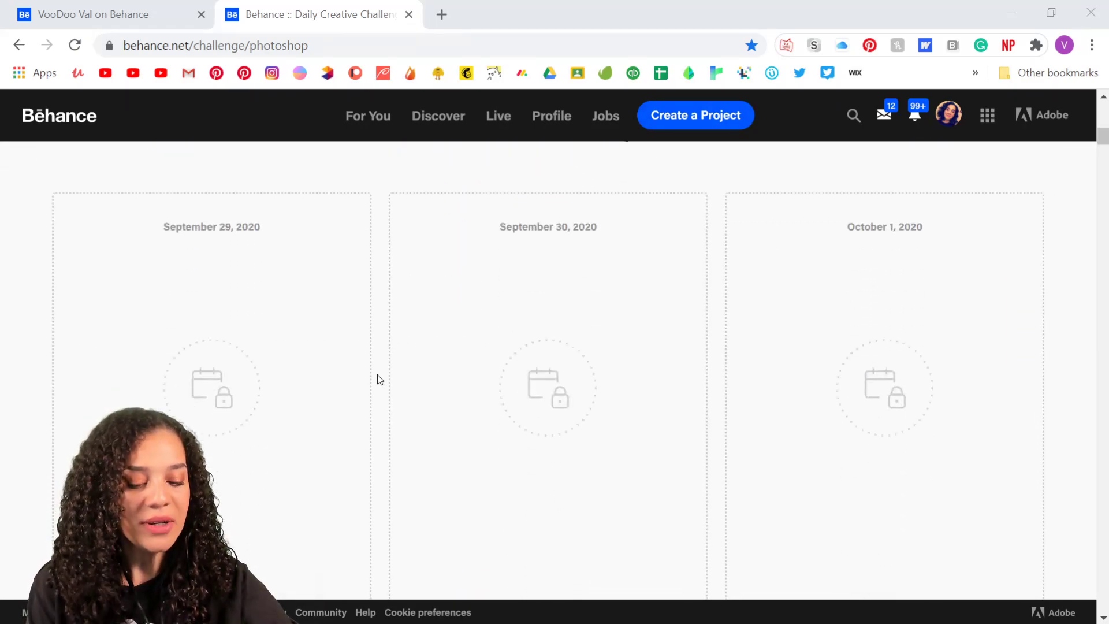
{"action": "scroll", "coordinate": [598, 380], "scroll_direction": "down", "scroll_amount": 12}
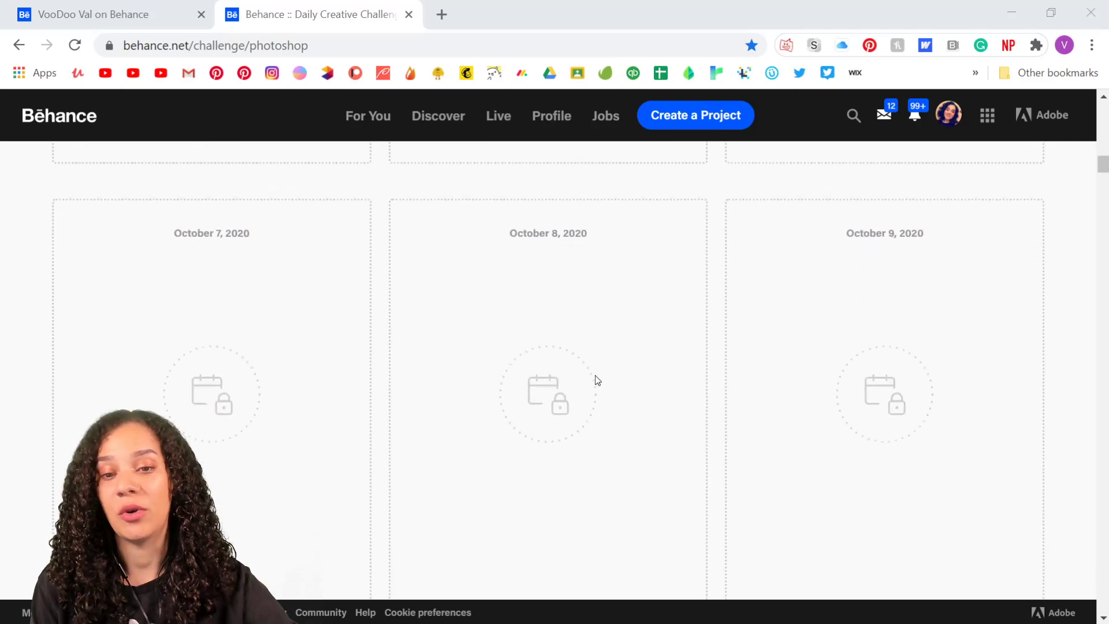
{"action": "scroll", "coordinate": [604, 379], "scroll_direction": "down", "scroll_amount": 4}
{"action": "scroll", "coordinate": [604, 379], "scroll_direction": "up", "scroll_amount": 12}
{"action": "scroll", "coordinate": [603, 379], "scroll_direction": "up", "scroll_amount": 15}
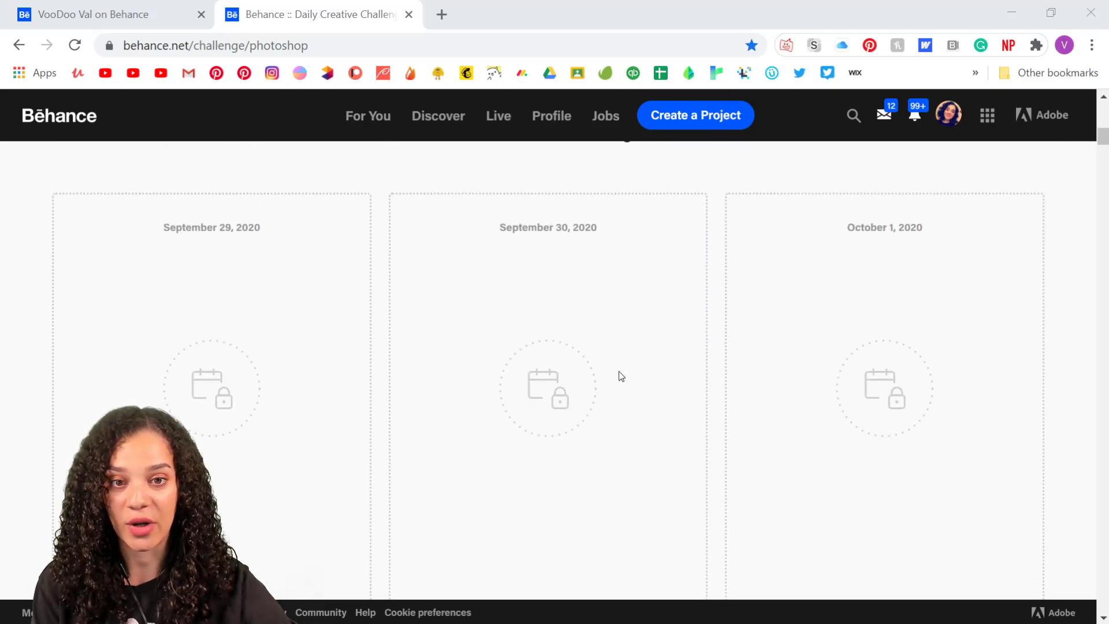
{"action": "scroll", "coordinate": [624, 375], "scroll_direction": "down", "scroll_amount": 6}
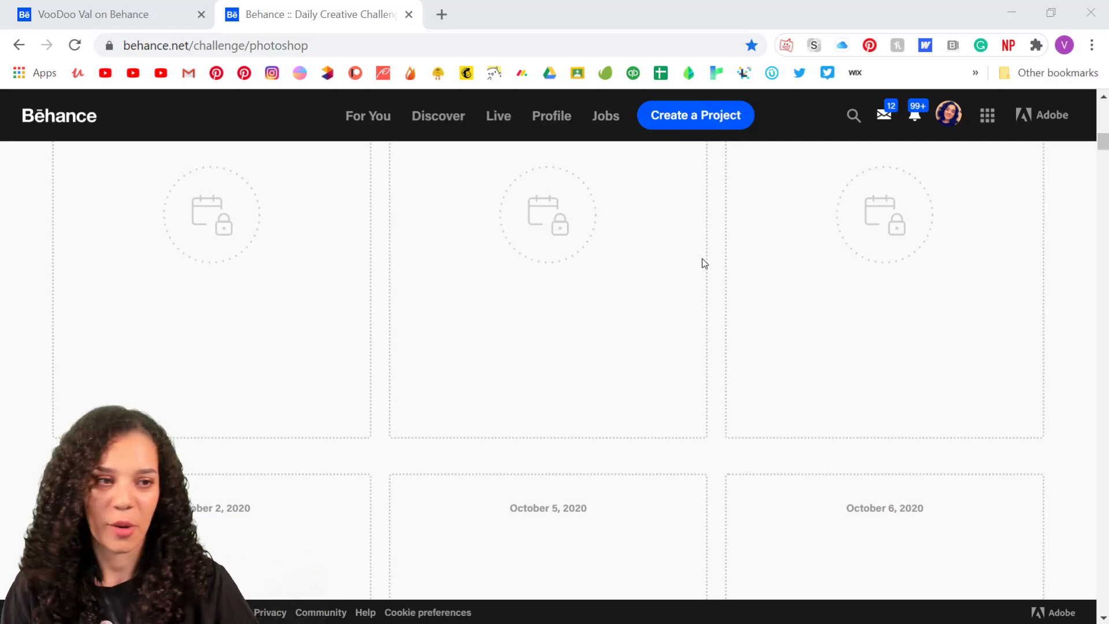
{"action": "scroll", "coordinate": [369, 300], "scroll_direction": "up", "scroll_amount": 5}
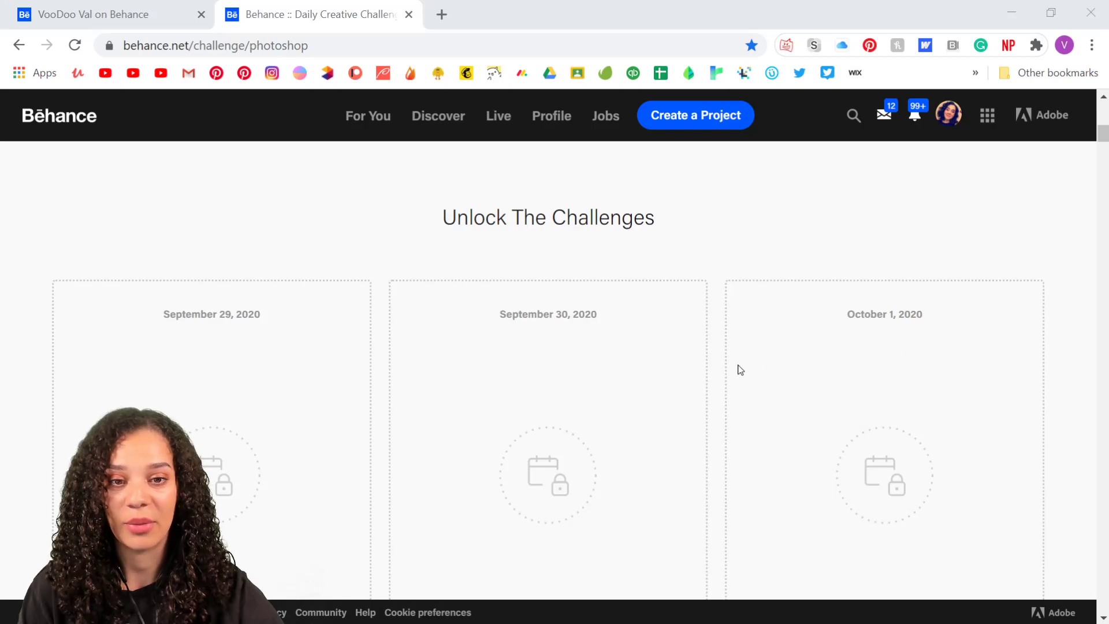
{"action": "scroll", "coordinate": [320, 393], "scroll_direction": "down", "scroll_amount": 2}
{"action": "scroll", "coordinate": [320, 393], "scroll_direction": "down", "scroll_amount": 2}
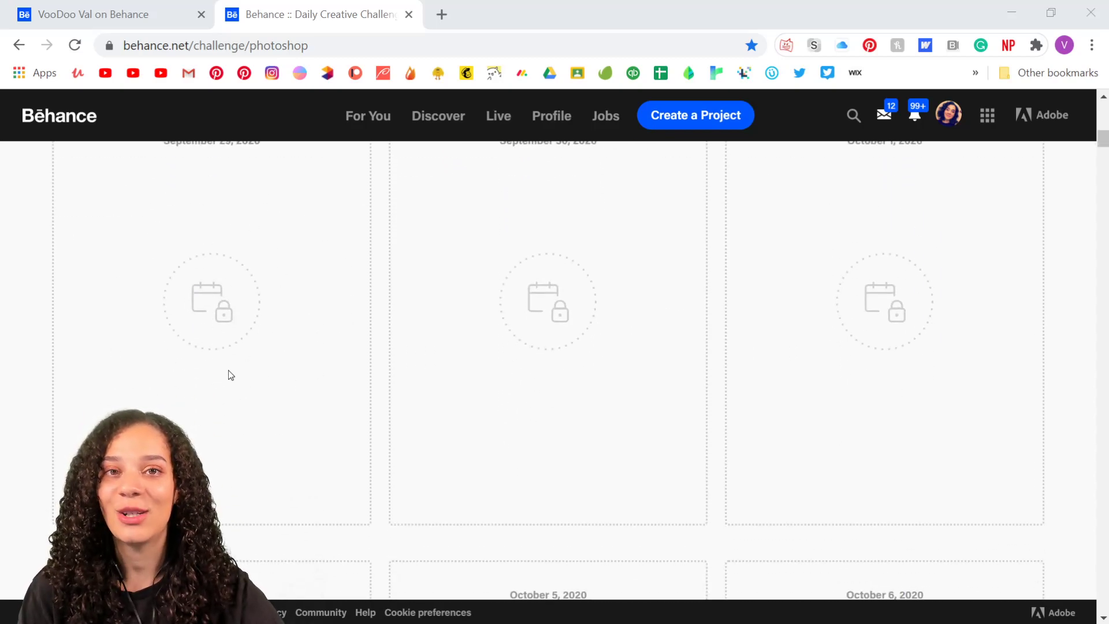
{"action": "scroll", "coordinate": [230, 375], "scroll_direction": "up", "scroll_amount": 2}
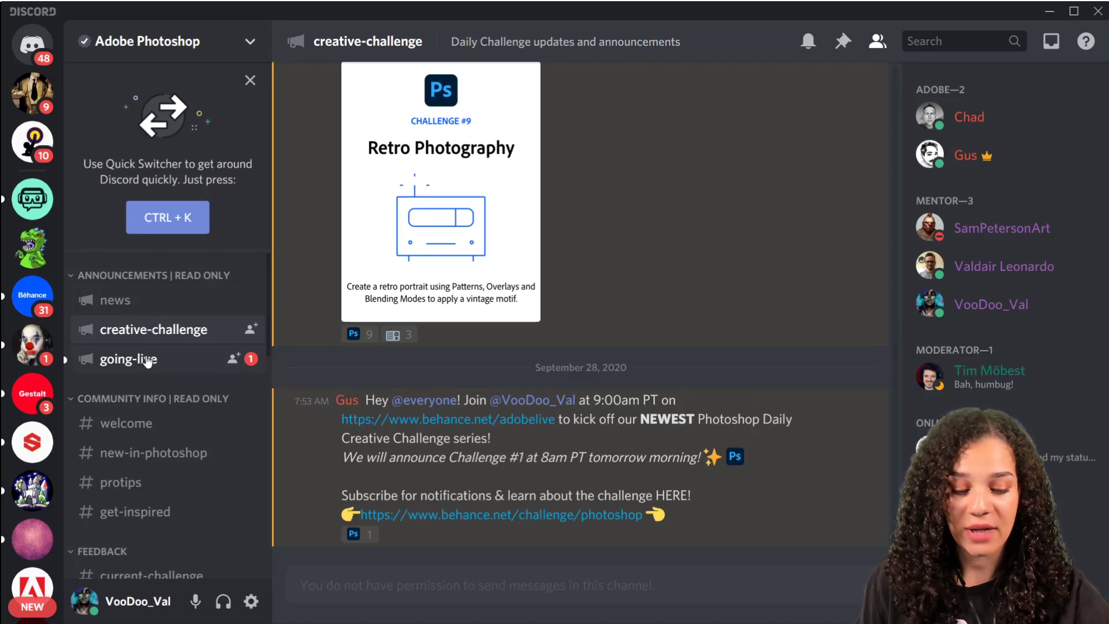
Open the news channel of the Adobe Photoshop server in Discord and look through its past announcements.
{"action": "left_click", "coordinate": [162, 301]}
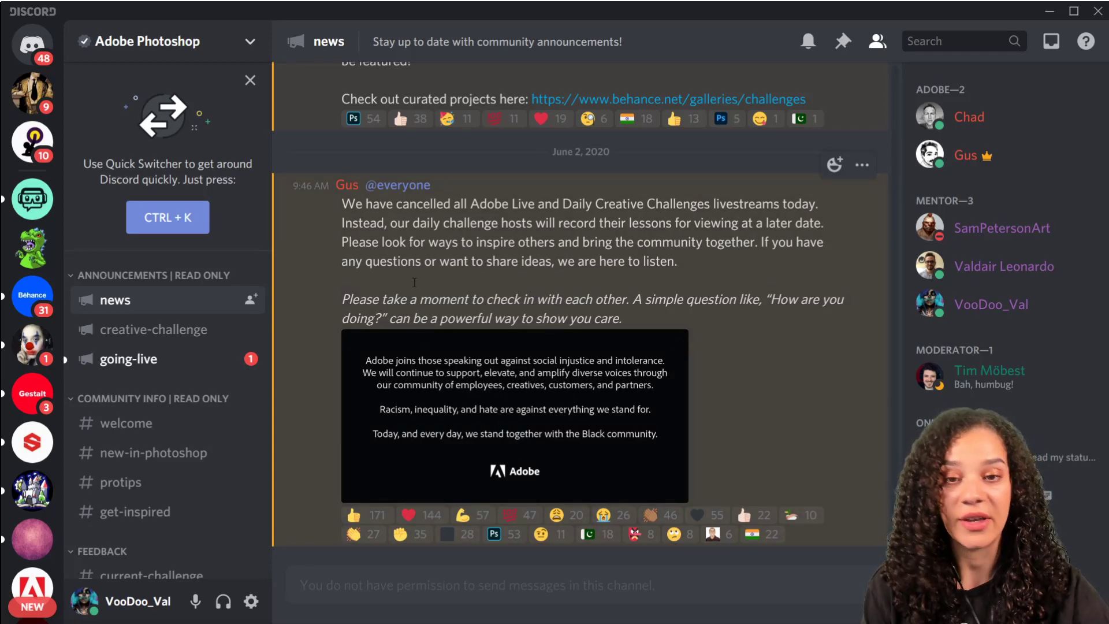
{"action": "scroll", "coordinate": [516, 353], "scroll_direction": "up", "scroll_amount": 1}
{"action": "scroll", "coordinate": [516, 353], "scroll_direction": "up", "scroll_amount": 10}
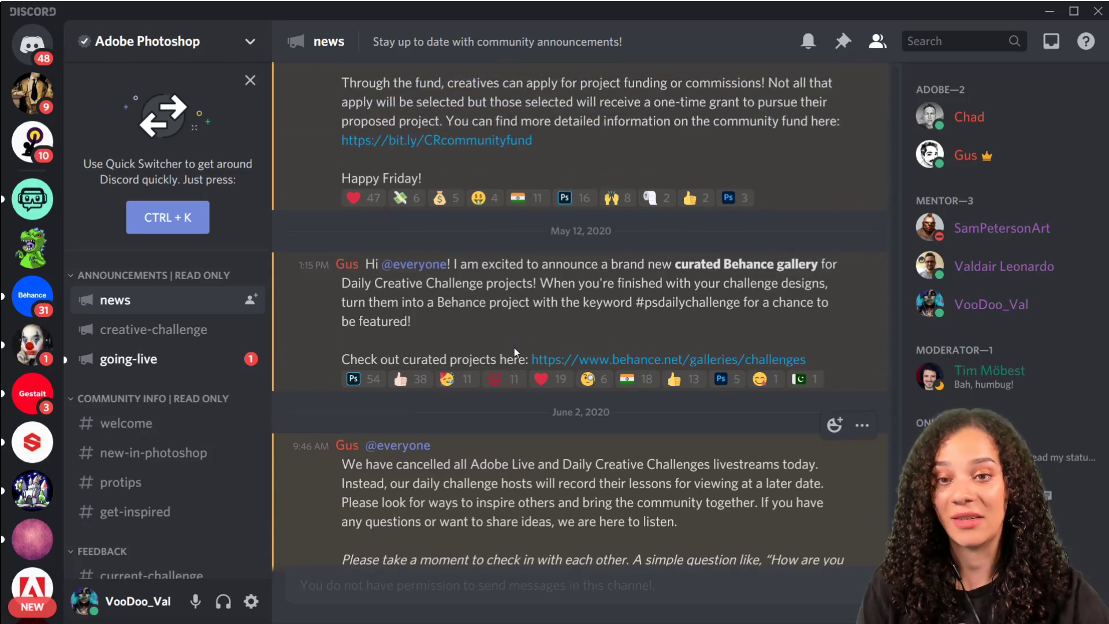
{"action": "scroll", "coordinate": [515, 351], "scroll_direction": "up", "scroll_amount": 10}
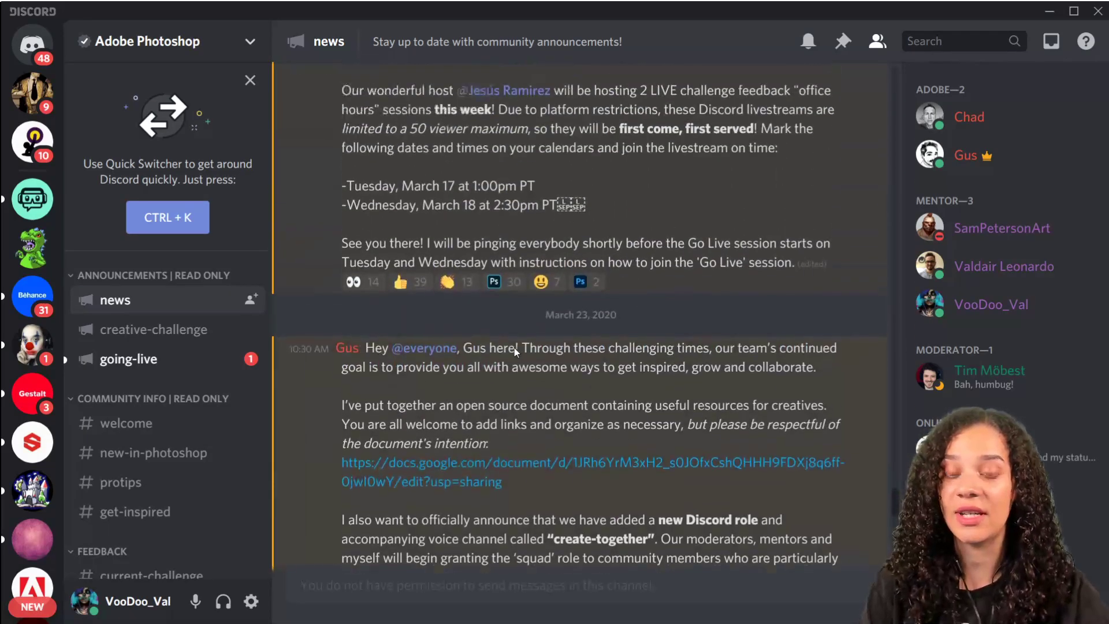
{"action": "scroll", "coordinate": [516, 352], "scroll_direction": "up", "scroll_amount": 10}
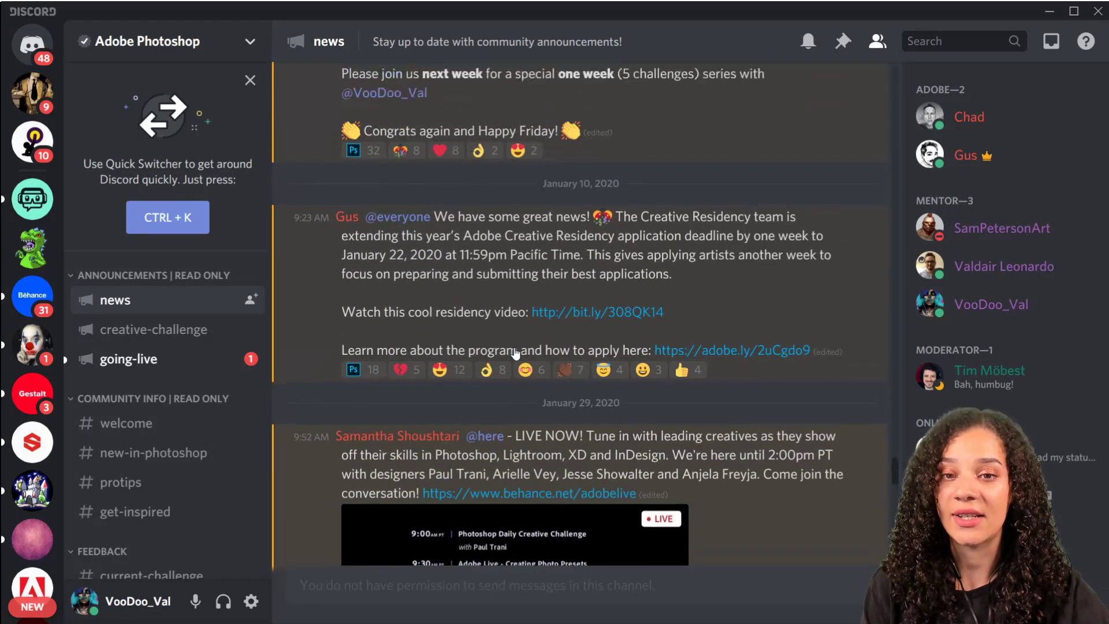
{"action": "scroll", "coordinate": [514, 348], "scroll_direction": "down", "scroll_amount": 20}
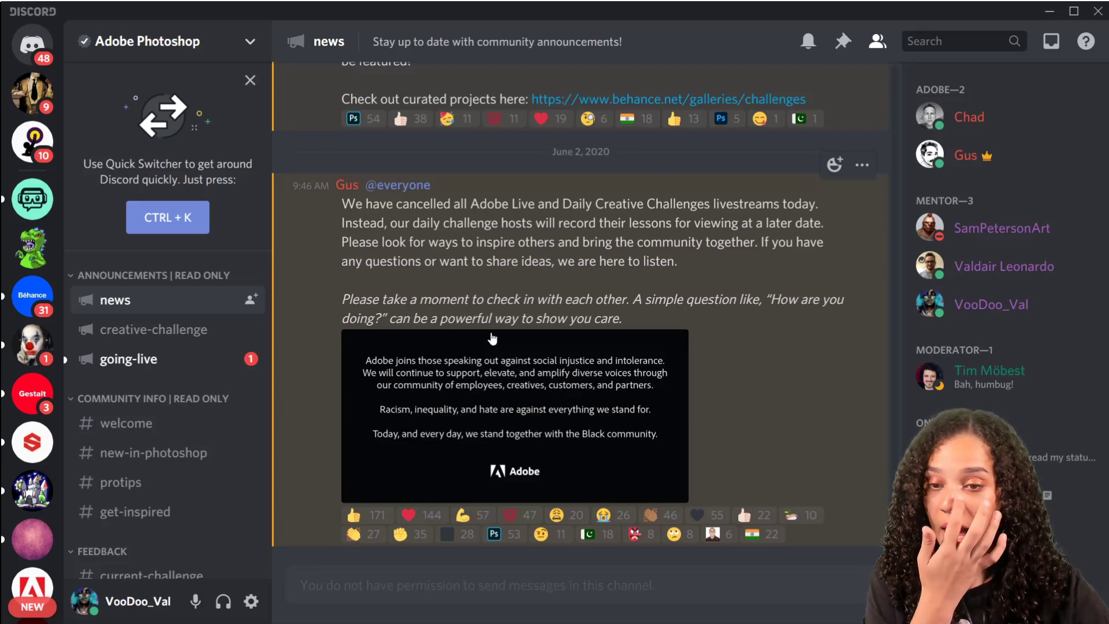
Open the creative-challenge channel and review the Challenge #9 Retro Photography and Challenge #8 Surreal Portrait posts.
{"action": "left_click", "coordinate": [122, 339]}
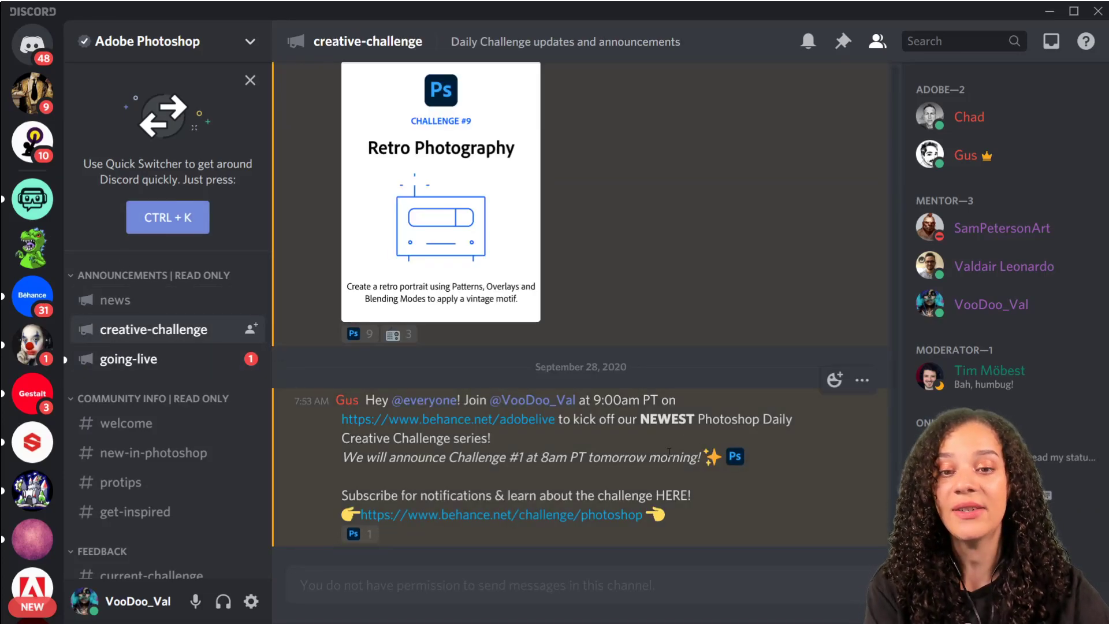
{"action": "scroll", "coordinate": [669, 452], "scroll_direction": "up", "scroll_amount": 3}
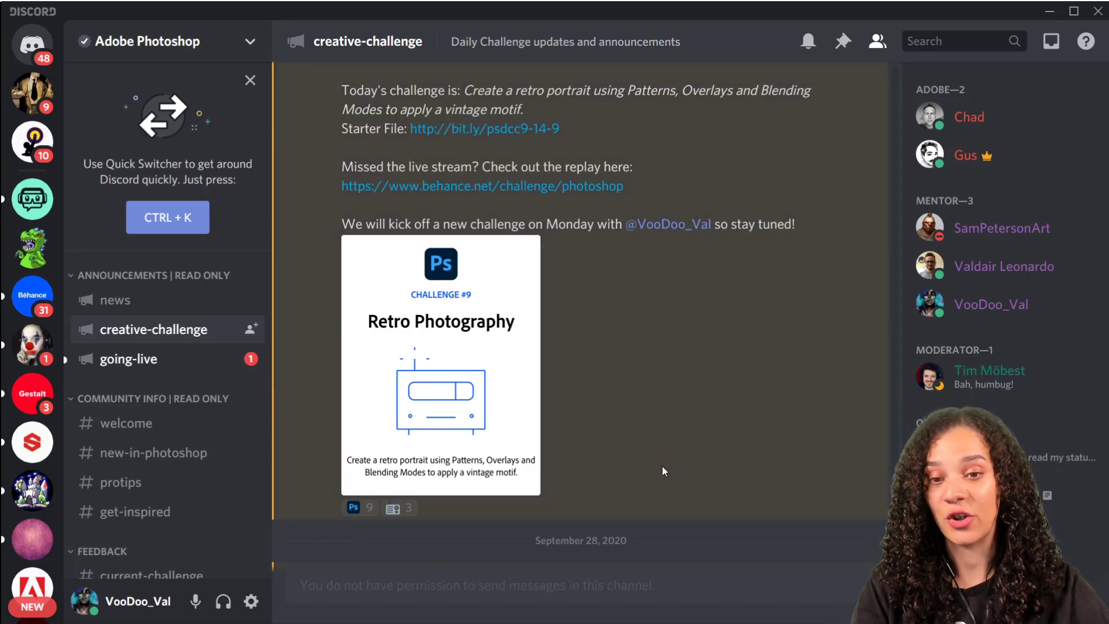
{"action": "scroll", "coordinate": [668, 467], "scroll_direction": "up", "scroll_amount": 7}
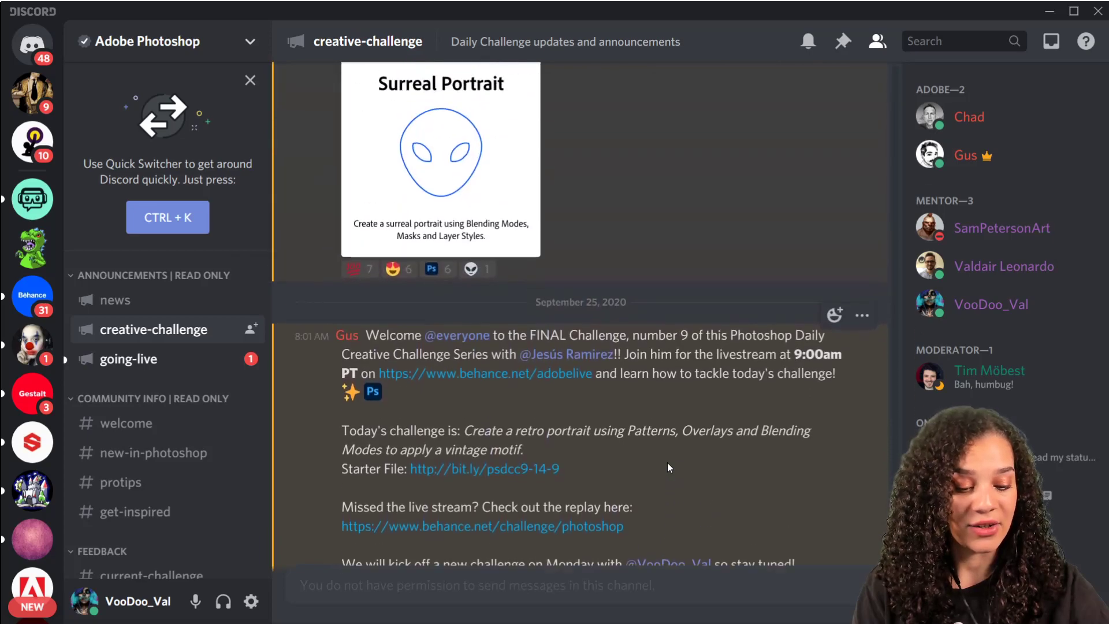
{"action": "scroll", "coordinate": [547, 261], "scroll_direction": "up", "scroll_amount": 5}
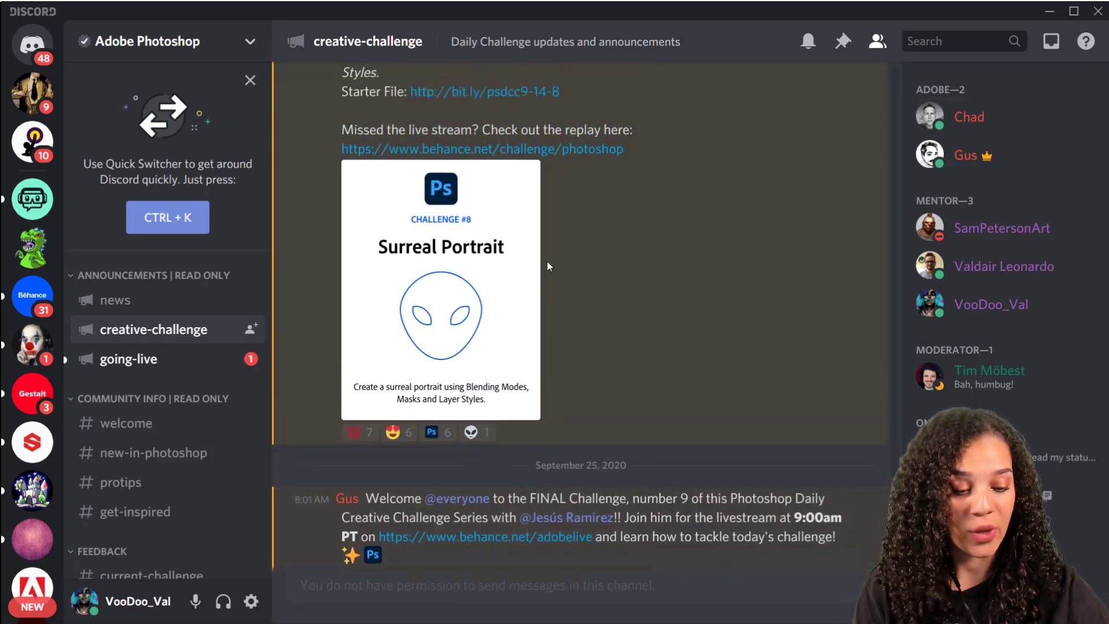
{"action": "scroll", "coordinate": [457, 393], "scroll_direction": "down", "scroll_amount": 5}
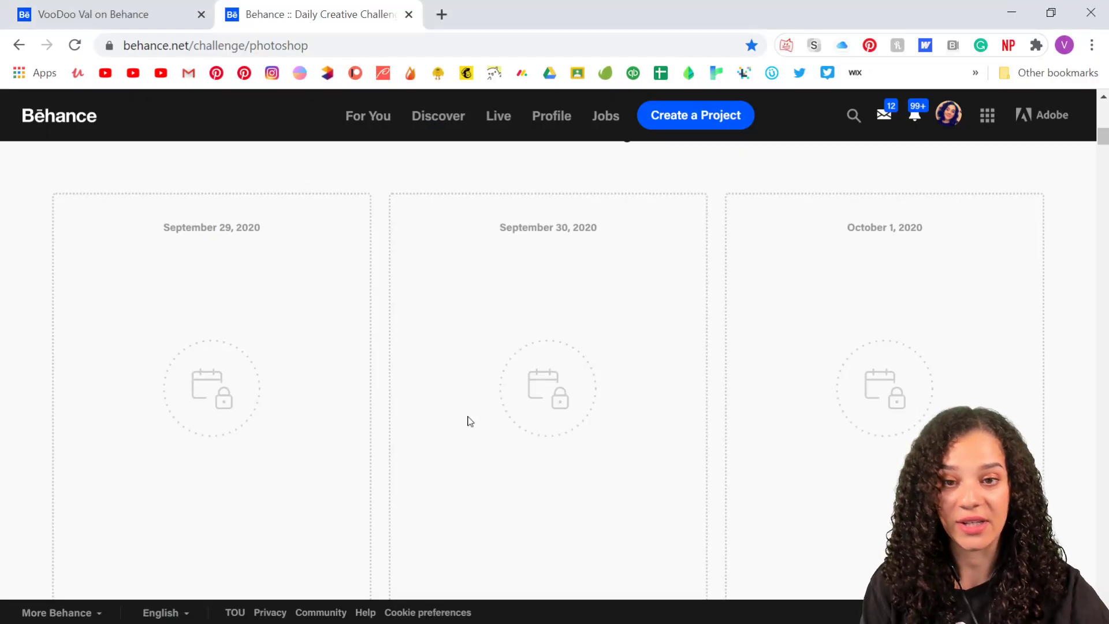
Switch to the Behance challenge page in the browser and look over the daily challenge cards.
{"action": "scroll", "coordinate": [595, 279], "scroll_direction": "down", "scroll_amount": 1}
{"action": "scroll", "coordinate": [592, 281], "scroll_direction": "down", "scroll_amount": 3}
{"action": "scroll", "coordinate": [591, 283], "scroll_direction": "up", "scroll_amount": 5}
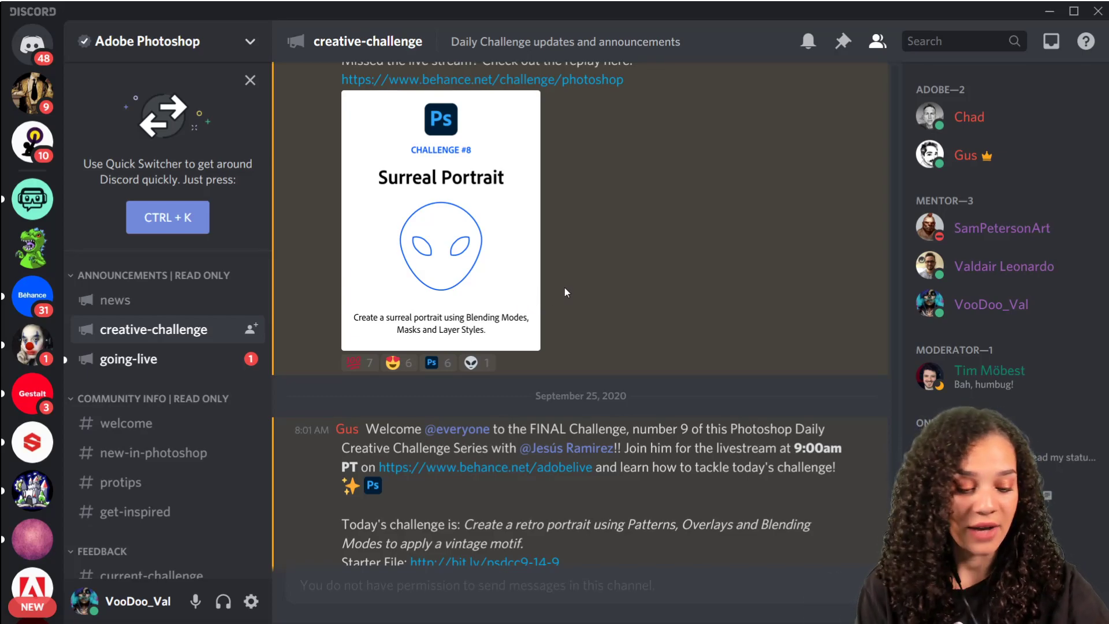
Switch to the creative-challenge channel in Discord and examine the starter file and replay links in the challenge posts.
{"action": "scroll", "coordinate": [564, 286], "scroll_direction": "up", "scroll_amount": 5}
{"action": "scroll", "coordinate": [562, 290], "scroll_direction": "down", "scroll_amount": 12}
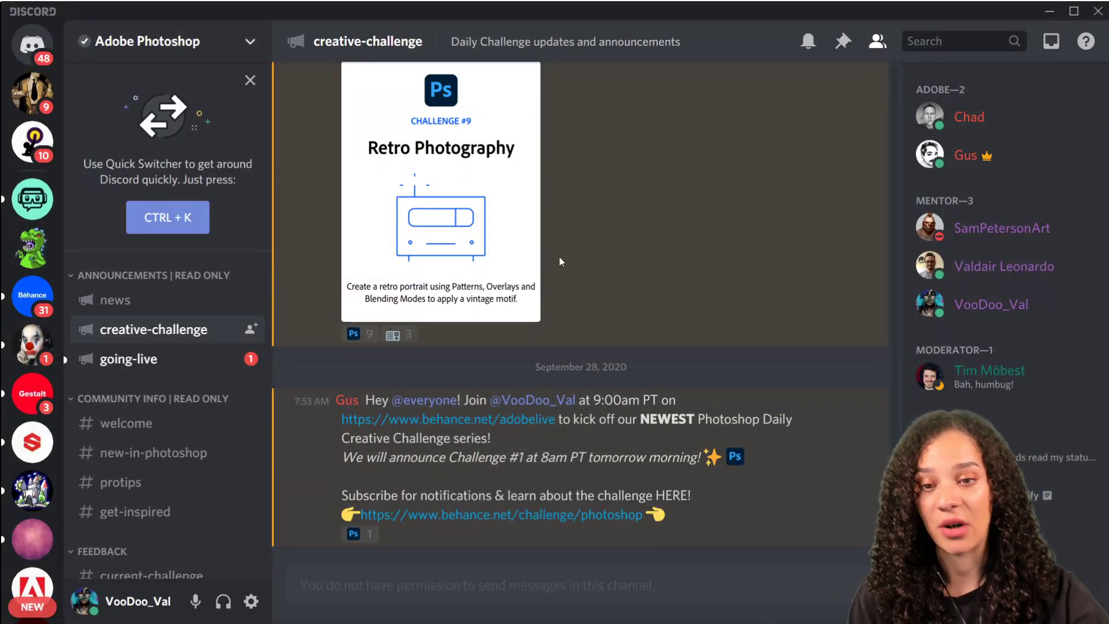
{"action": "scroll", "coordinate": [525, 324], "scroll_direction": "up", "scroll_amount": 3}
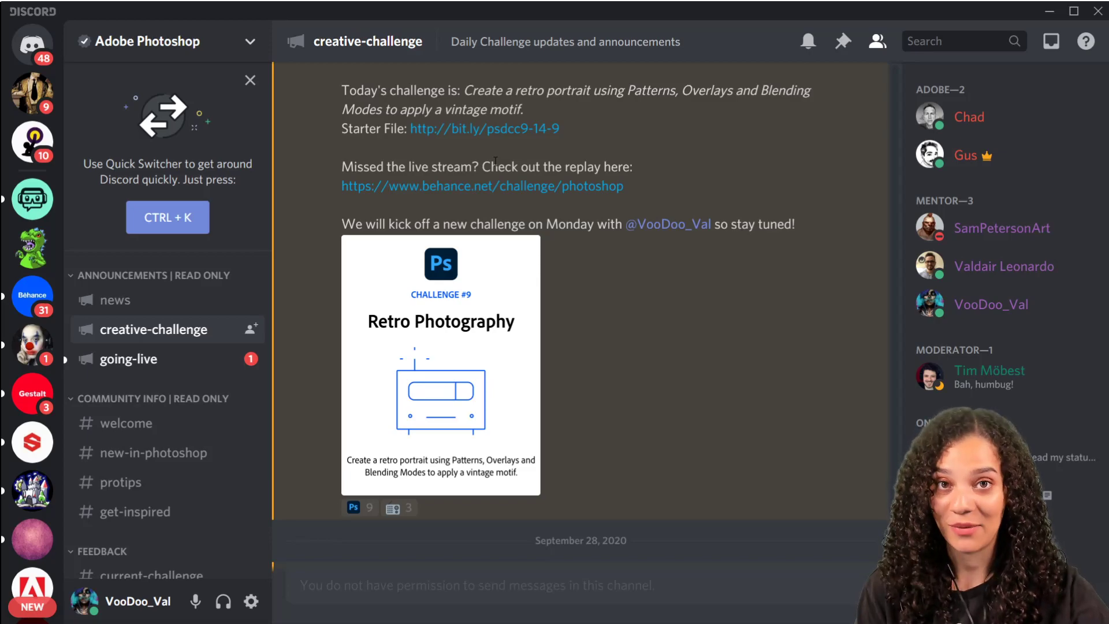
{"action": "scroll", "coordinate": [526, 237], "scroll_direction": "down", "scroll_amount": 3}
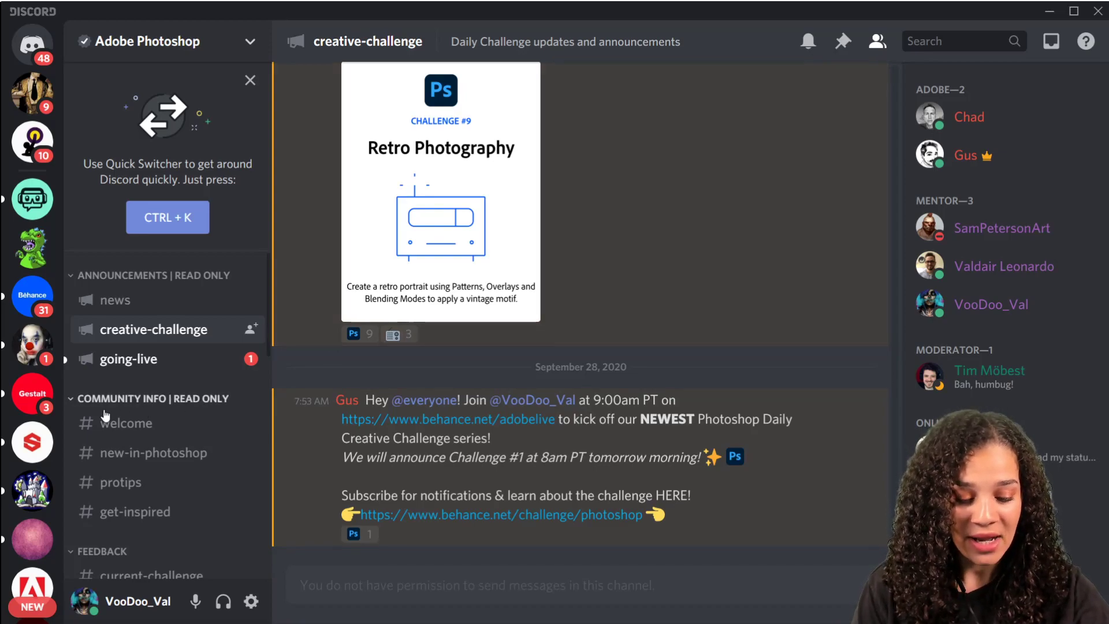
Compare the livestream notices in the going-live channel with the Challenge #9 post in creative-challenge, ending in going-live.
{"action": "left_click", "coordinate": [119, 359]}
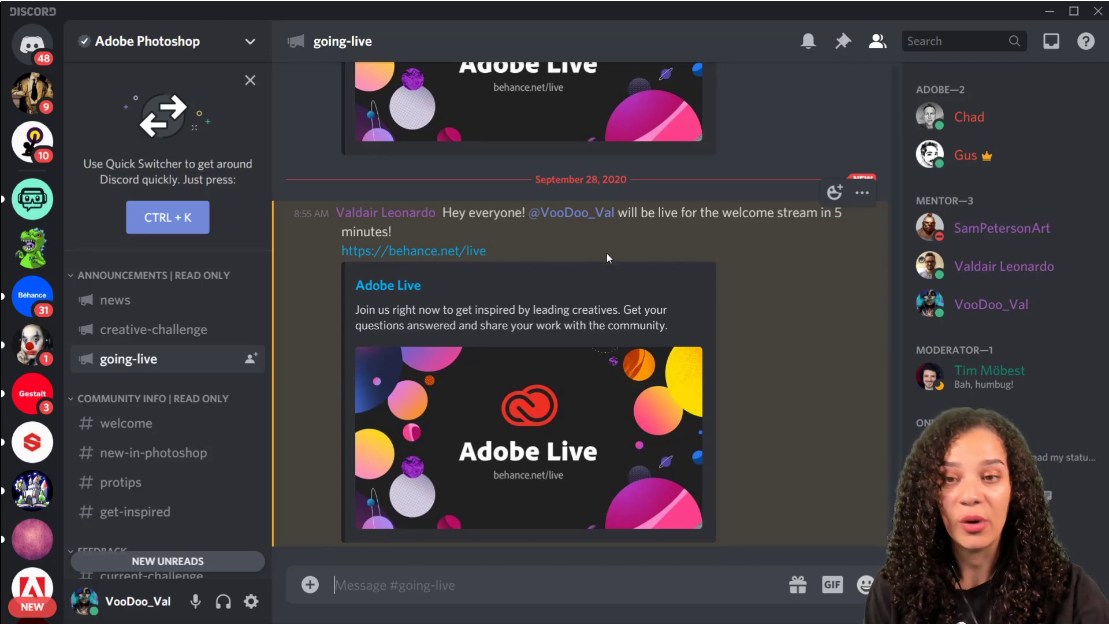
{"action": "left_click", "coordinate": [206, 332]}
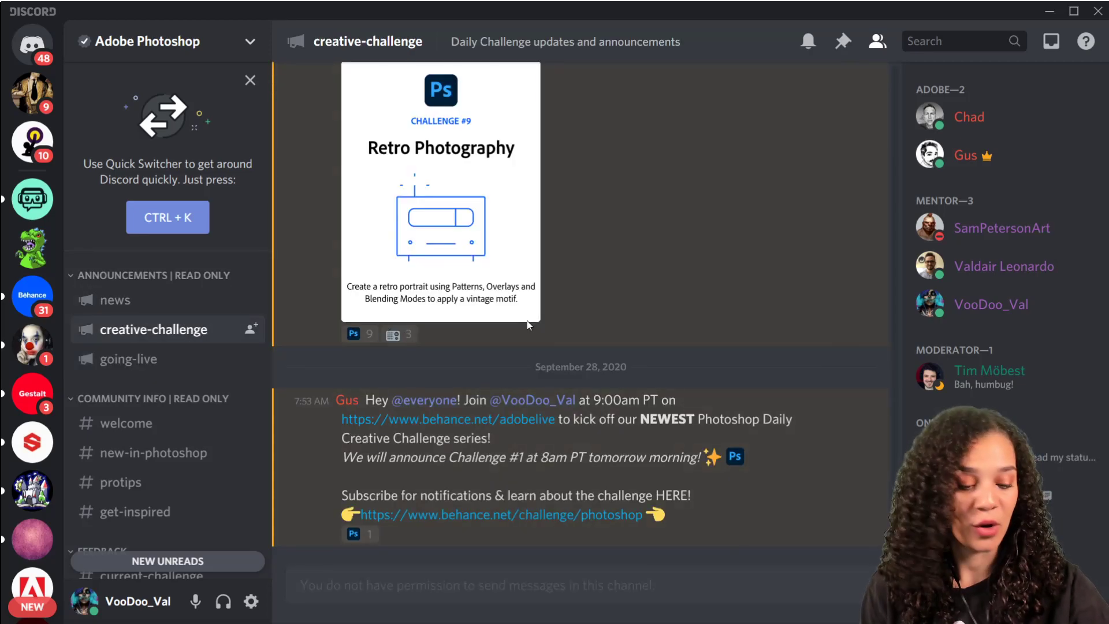
{"action": "scroll", "coordinate": [443, 375], "scroll_direction": "up", "scroll_amount": 5}
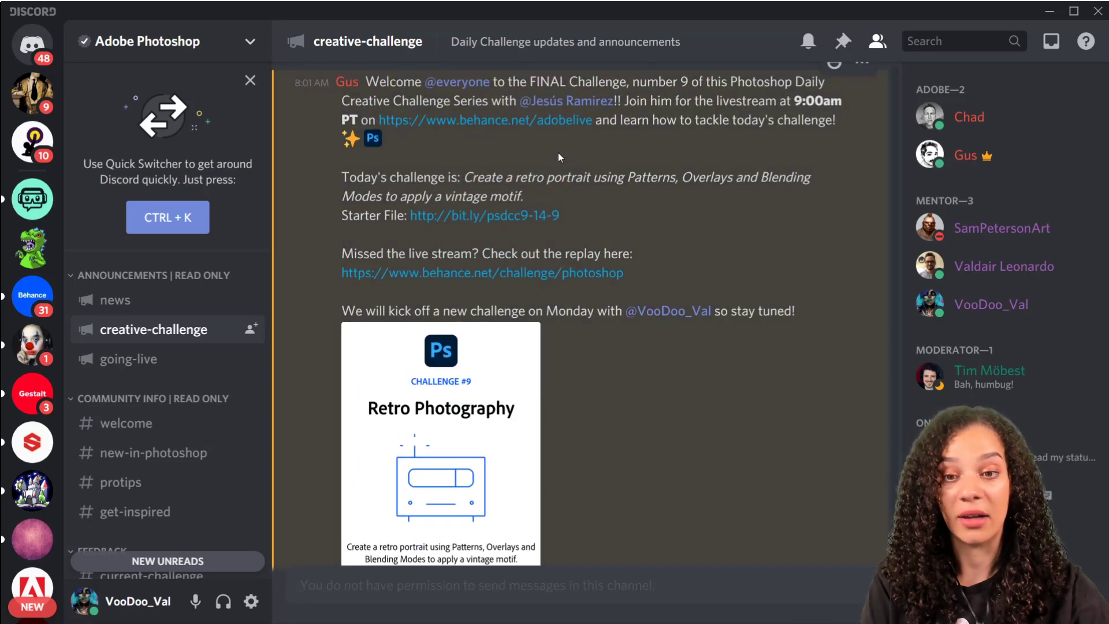
{"action": "left_click", "coordinate": [171, 361]}
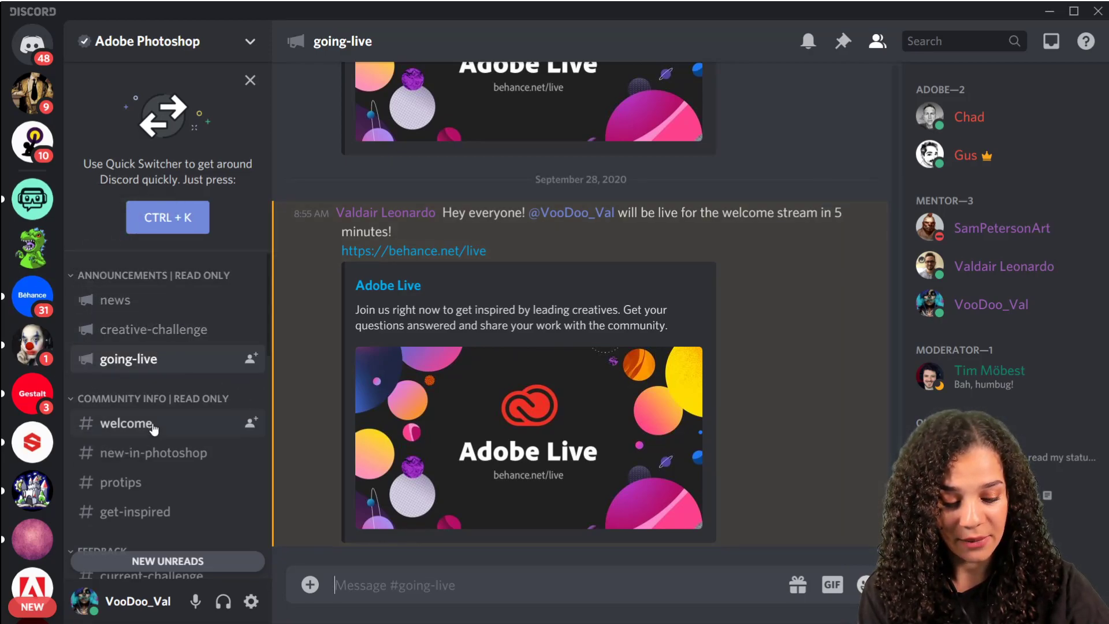
Open the welcome channel under Community Info and follow its link to the introductions channel.
{"action": "scroll", "coordinate": [155, 420], "scroll_direction": "down", "scroll_amount": 4}
{"action": "scroll", "coordinate": [168, 375], "scroll_direction": "up", "scroll_amount": 3}
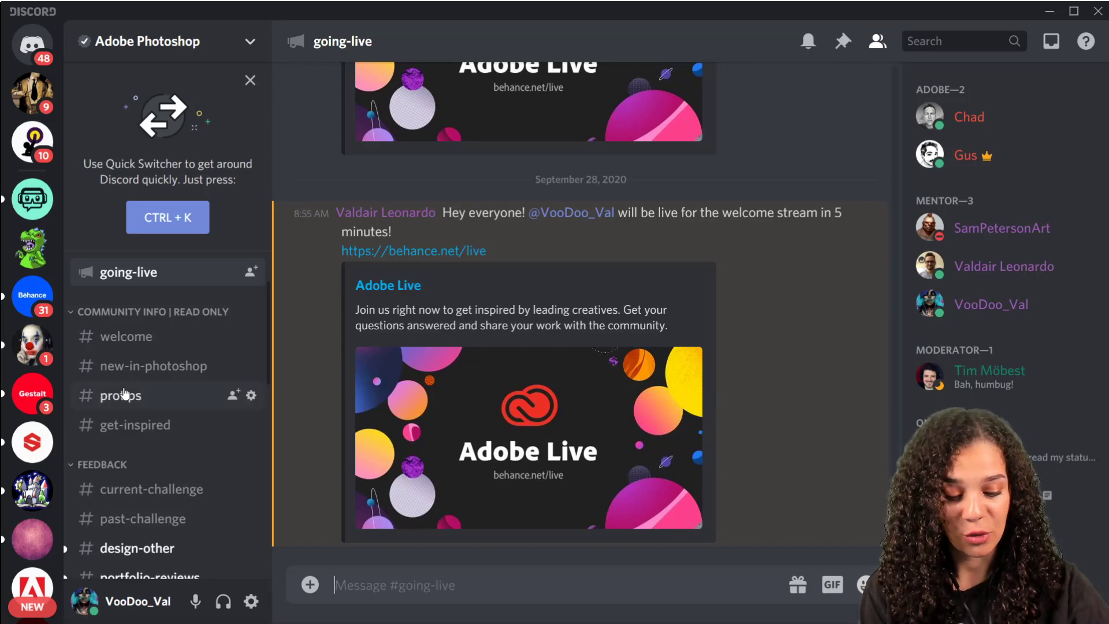
{"action": "left_click", "coordinate": [148, 345]}
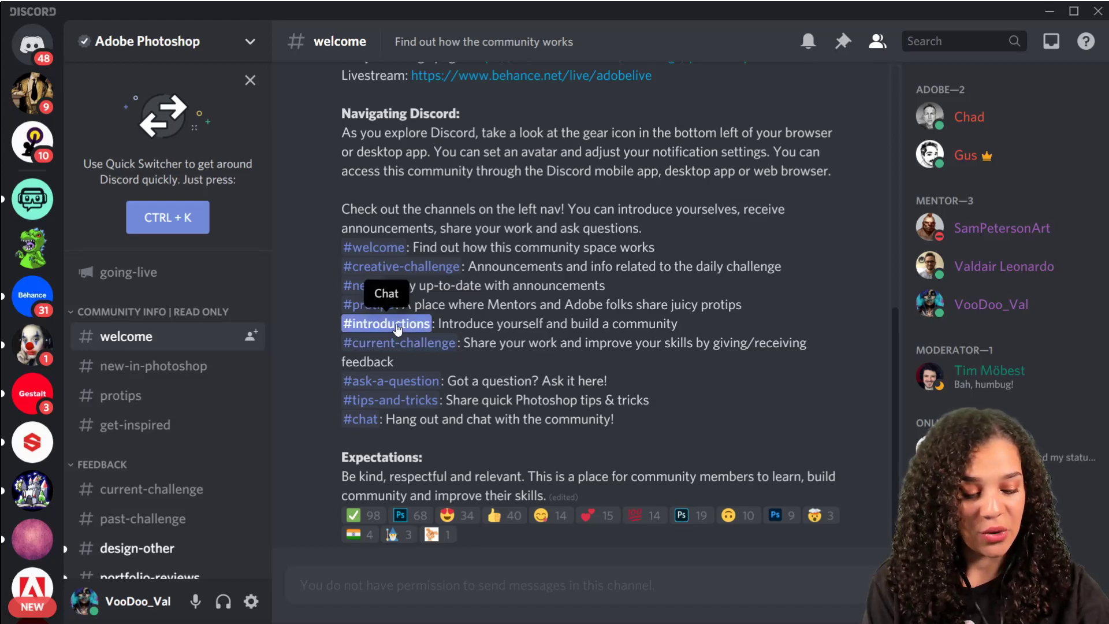
{"action": "left_click", "coordinate": [415, 325]}
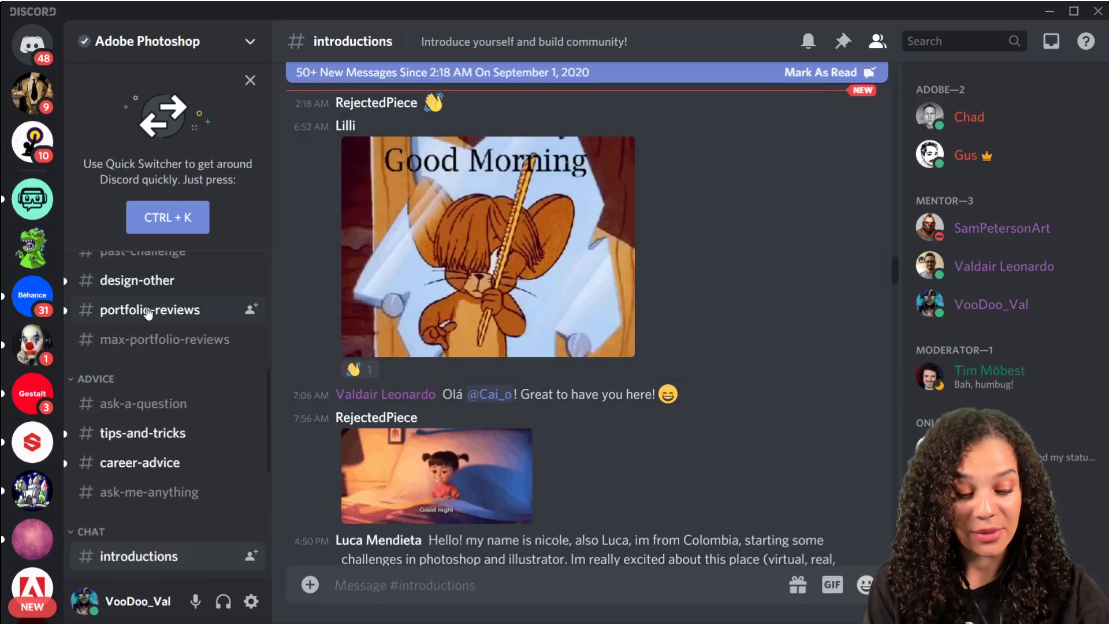
Return to the welcome channel and follow its link to the creative-challenge channel.
{"action": "scroll", "coordinate": [149, 404], "scroll_direction": "up", "scroll_amount": 5}
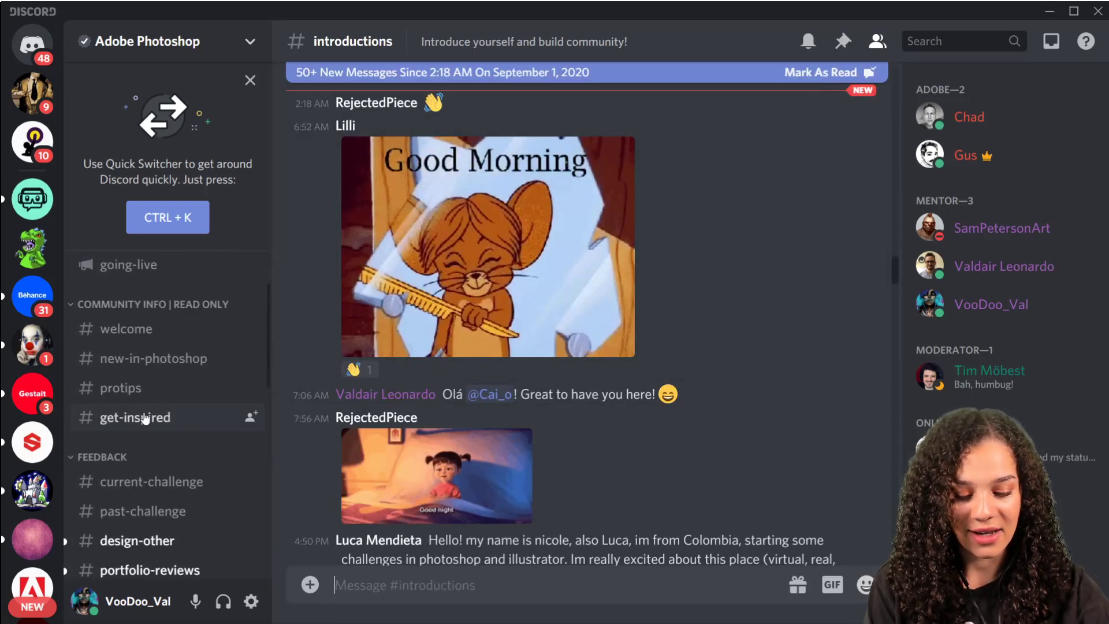
{"action": "left_click", "coordinate": [148, 338]}
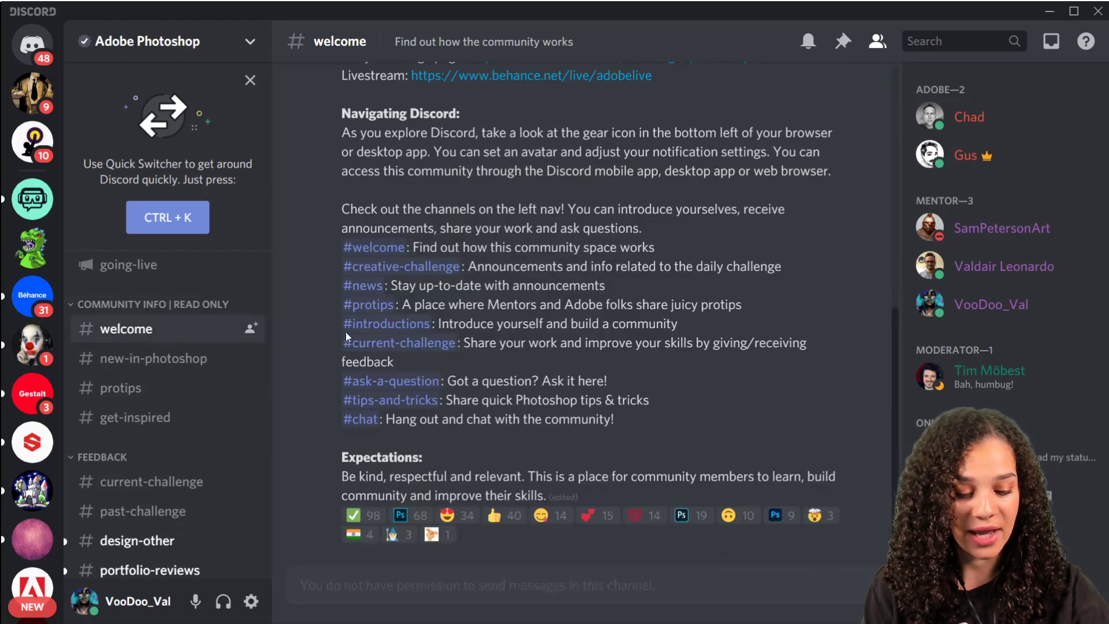
{"action": "left_click", "coordinate": [391, 269]}
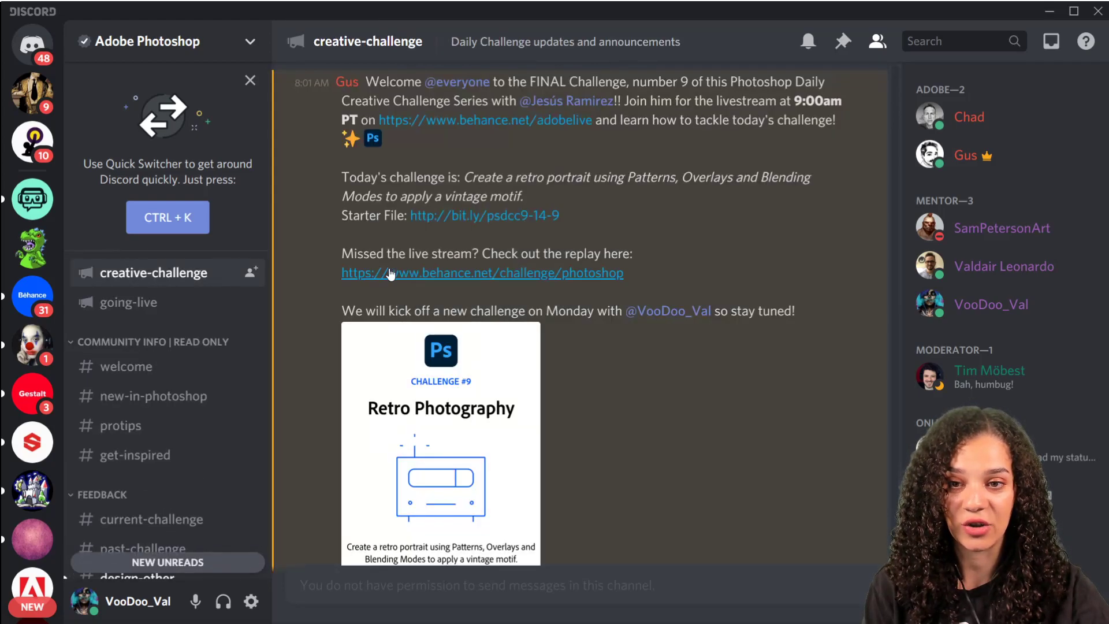
Look through the server's Feedback, Advice and Chat channels in the channel list.
{"action": "scroll", "coordinate": [173, 399], "scroll_direction": "down", "scroll_amount": 3}
{"action": "scroll", "coordinate": [175, 397], "scroll_direction": "down", "scroll_amount": 6}
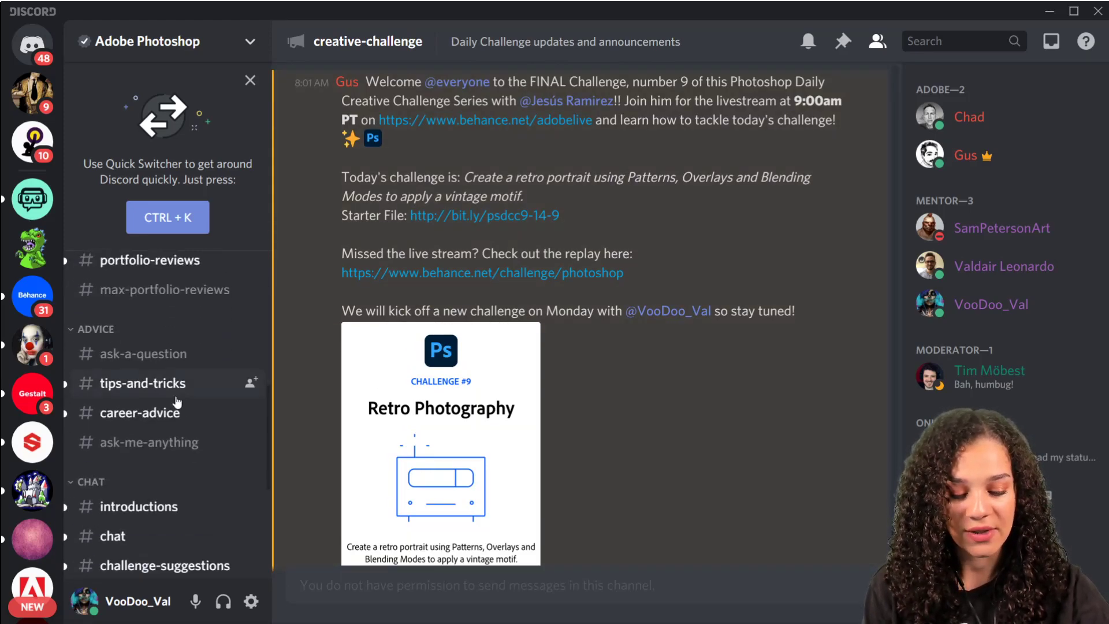
{"action": "scroll", "coordinate": [210, 389], "scroll_direction": "up", "scroll_amount": 8}
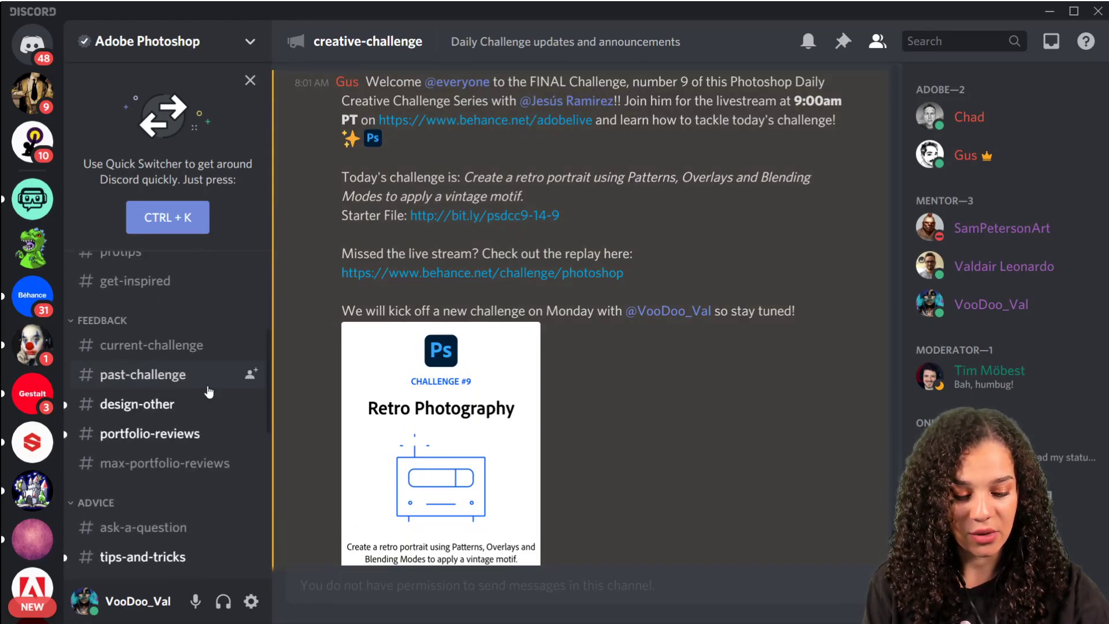
Collapse and re-expand the Feedback category, and open its current-challenge channel.
{"action": "left_click", "coordinate": [124, 321]}
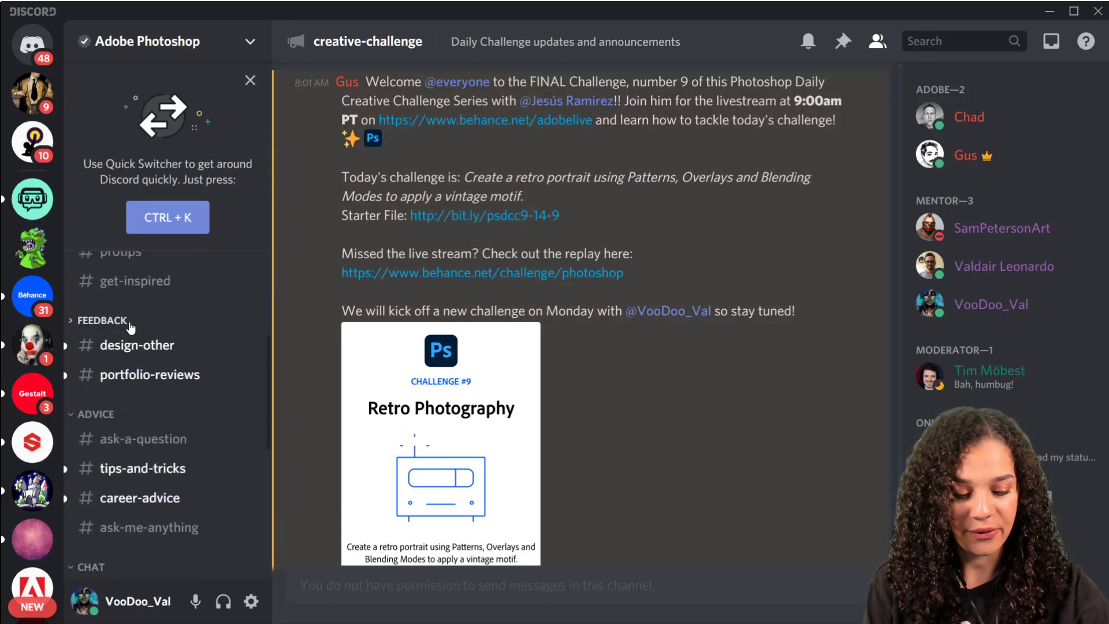
{"action": "left_click", "coordinate": [74, 322]}
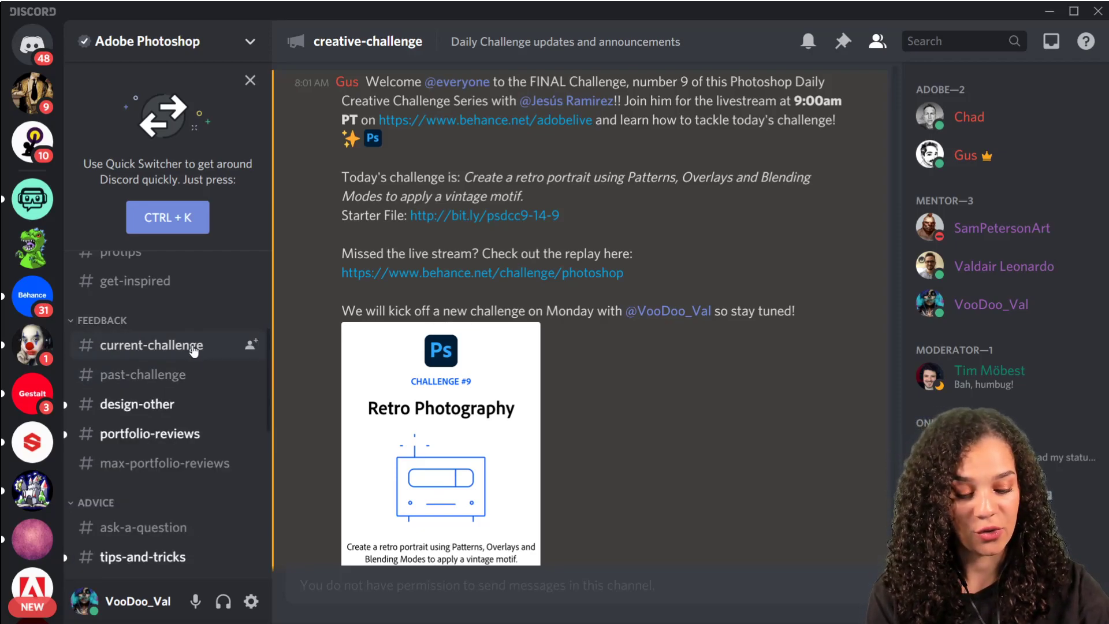
{"action": "left_click", "coordinate": [128, 347]}
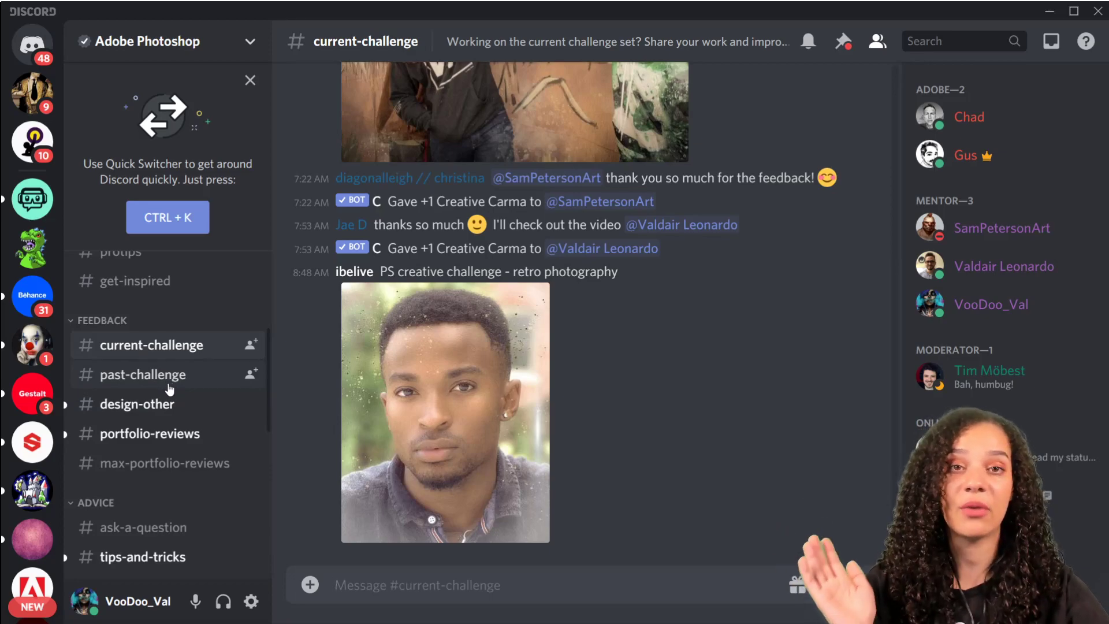
Open the past-challenge channel and view the posted seagulls-and-phone composite enlarged, closing the preview at the end.
{"action": "left_click", "coordinate": [167, 377]}
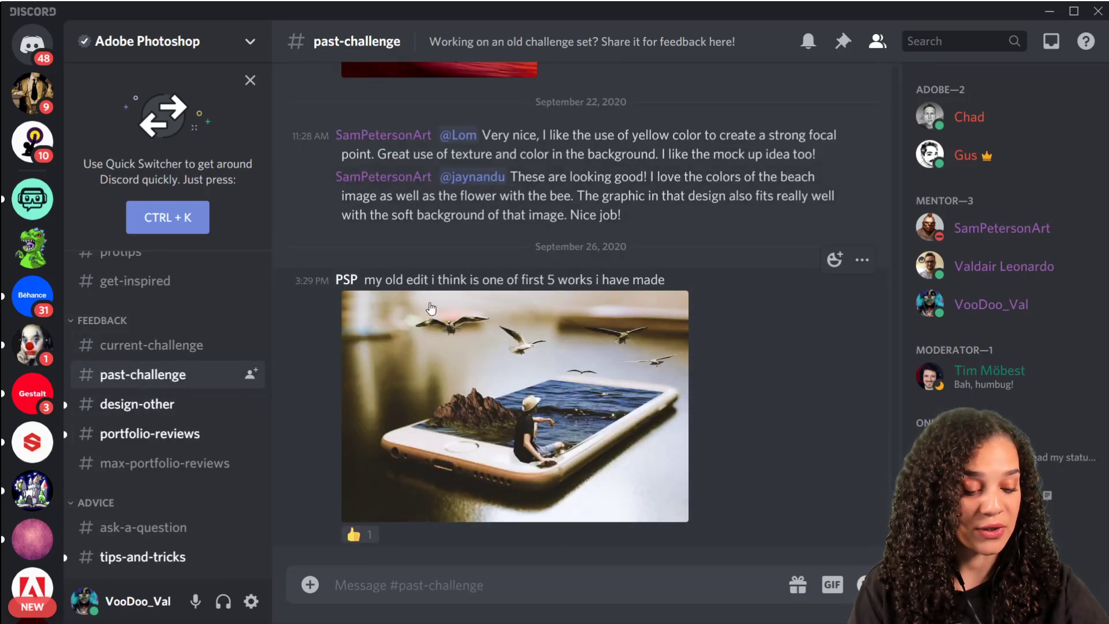
{"action": "left_click", "coordinate": [537, 382]}
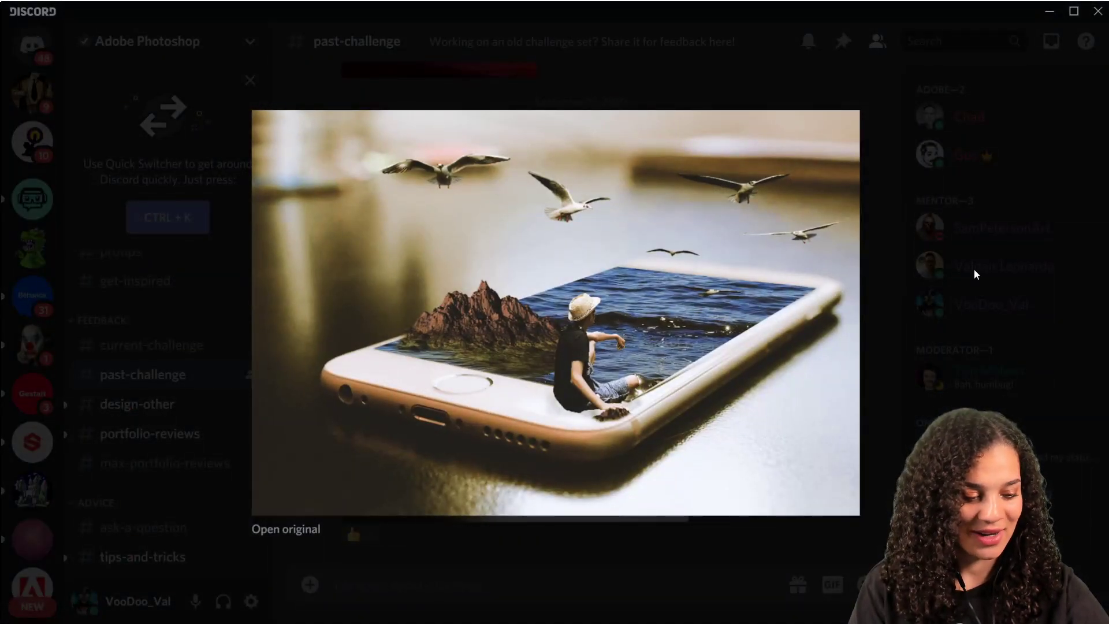
{"action": "left_click", "coordinate": [936, 267]}
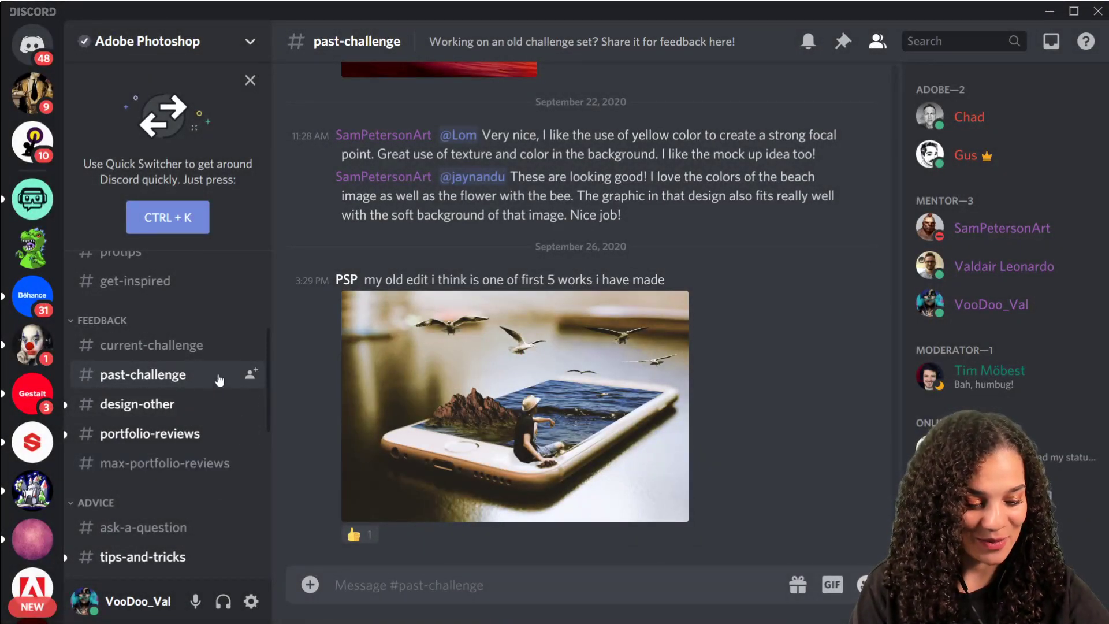
Open the design-other channel and browse down through the shared designs.
{"action": "left_click", "coordinate": [178, 417]}
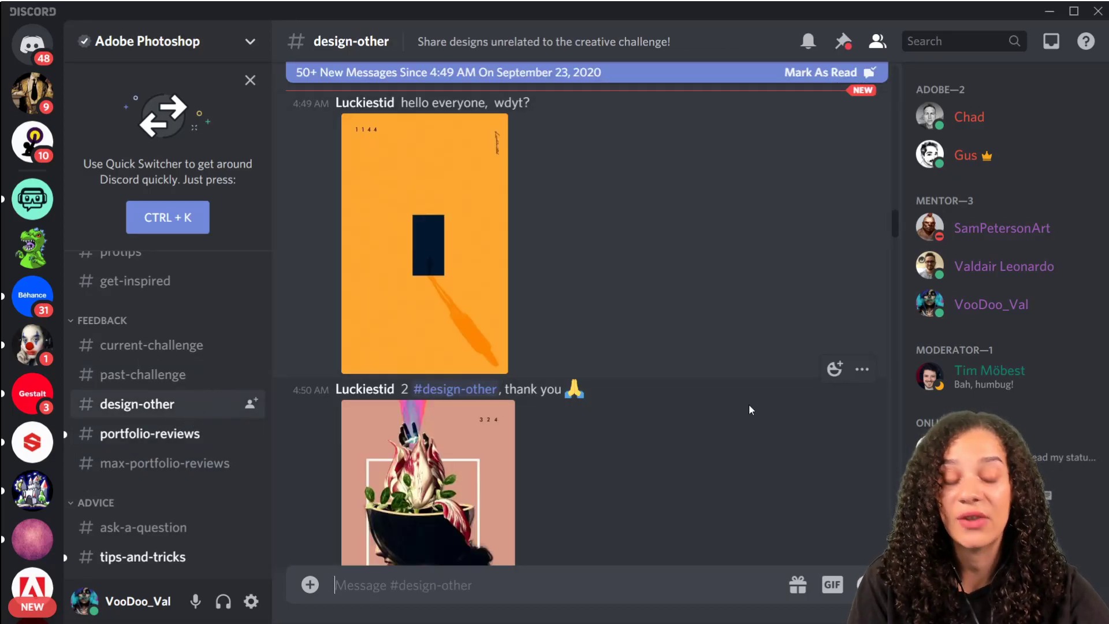
{"action": "scroll", "coordinate": [720, 410], "scroll_direction": "down", "scroll_amount": 10}
{"action": "scroll", "coordinate": [721, 410], "scroll_direction": "down", "scroll_amount": 6}
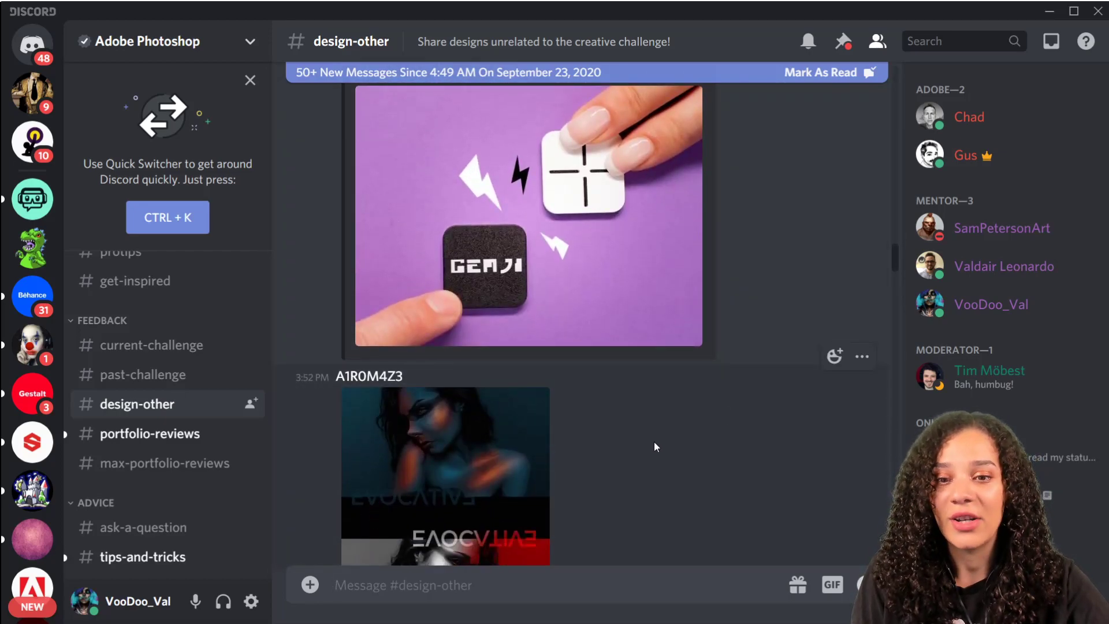
{"action": "scroll", "coordinate": [654, 442], "scroll_direction": "down", "scroll_amount": 5}
{"action": "scroll", "coordinate": [654, 456], "scroll_direction": "down", "scroll_amount": 15}
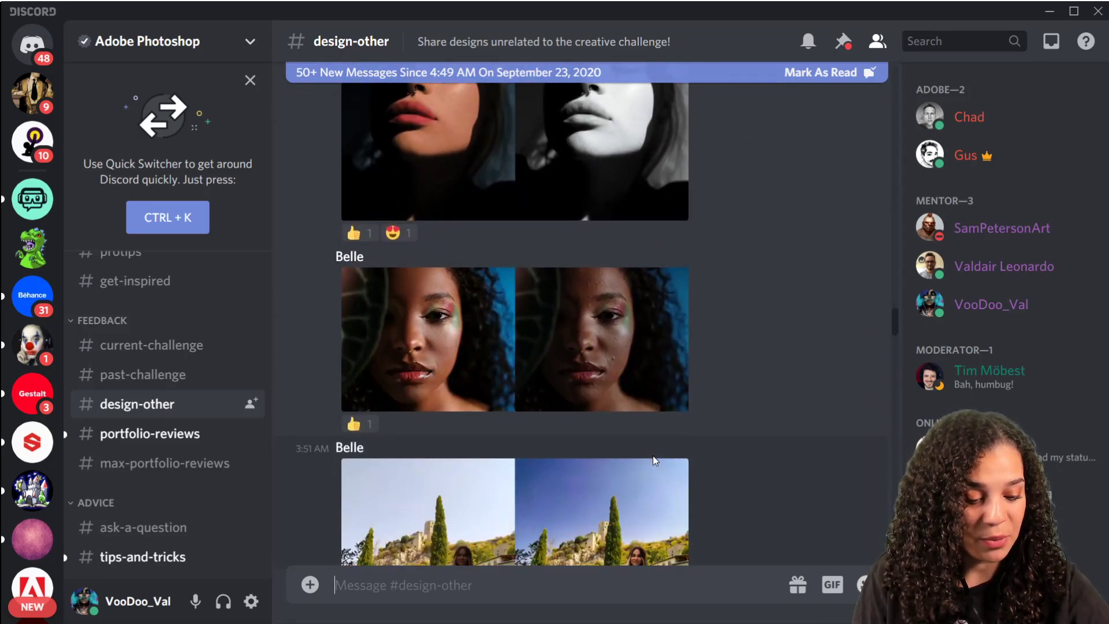
{"action": "scroll", "coordinate": [653, 460], "scroll_direction": "down", "scroll_amount": 15}
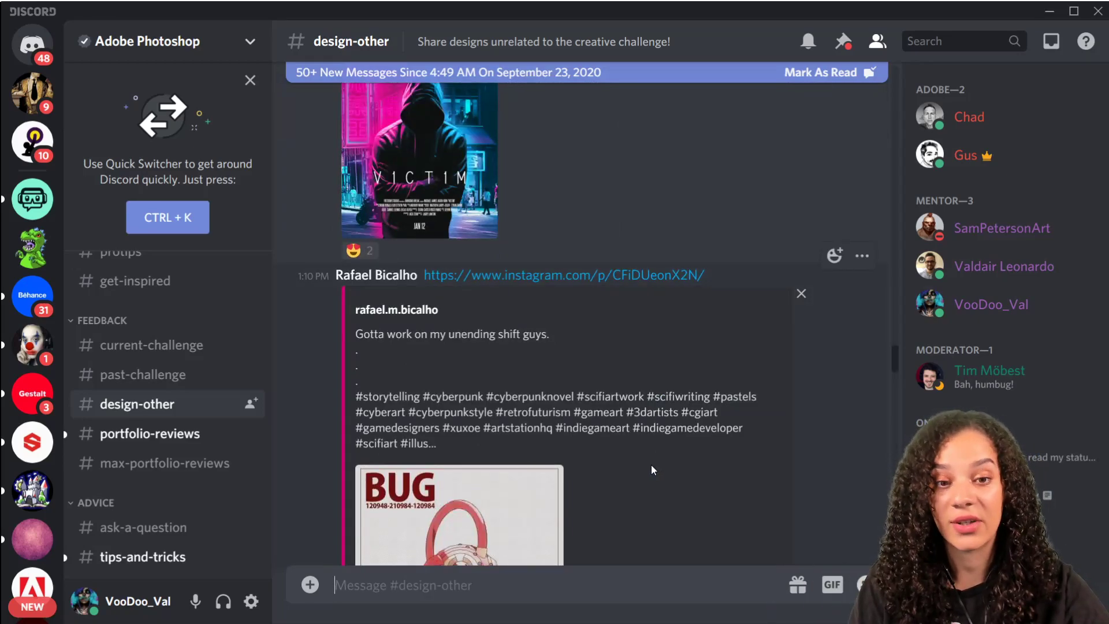
{"action": "scroll", "coordinate": [652, 462], "scroll_direction": "down", "scroll_amount": 10}
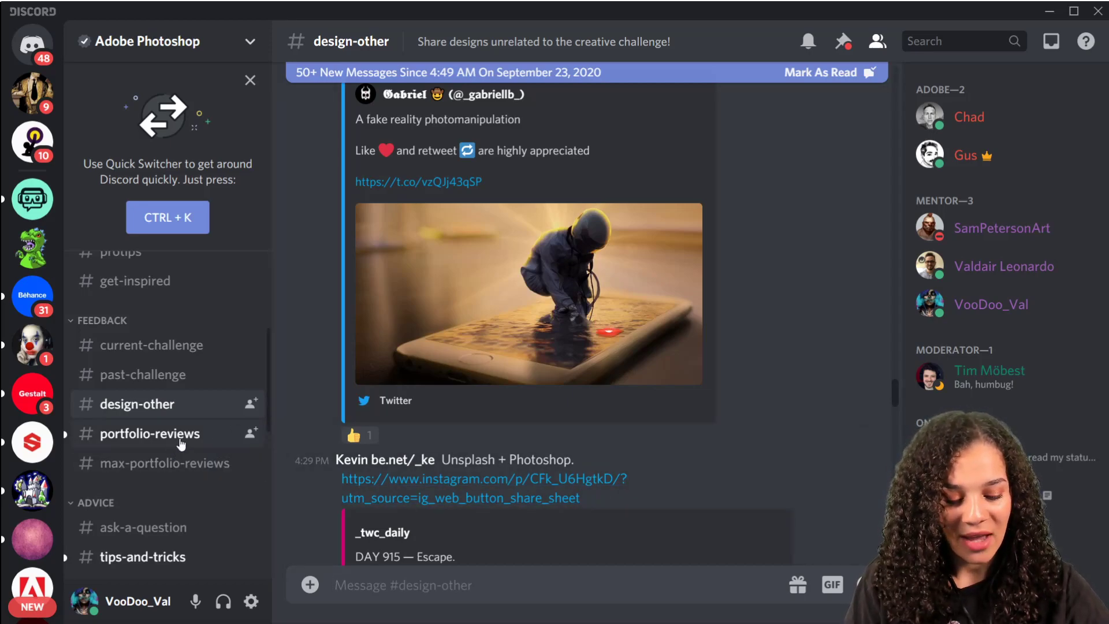
Visit the introductions channel in the Chat category, followed by the chat channel.
{"action": "scroll", "coordinate": [196, 456], "scroll_direction": "down", "scroll_amount": 1}
{"action": "scroll", "coordinate": [195, 457], "scroll_direction": "down", "scroll_amount": 5}
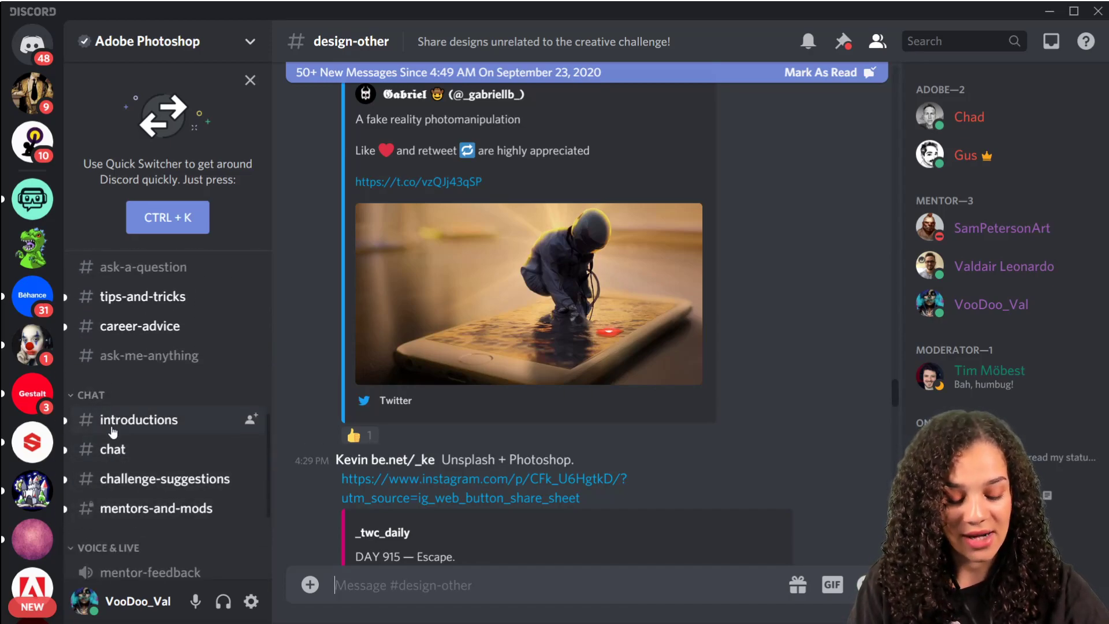
{"action": "left_click", "coordinate": [113, 427]}
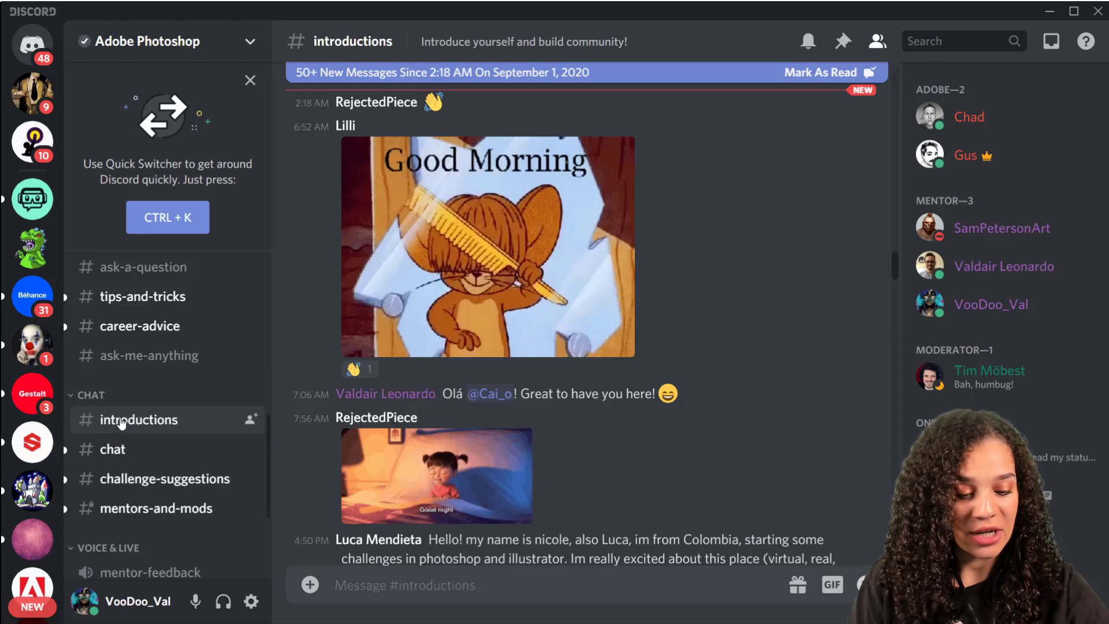
{"action": "left_click", "coordinate": [138, 455]}
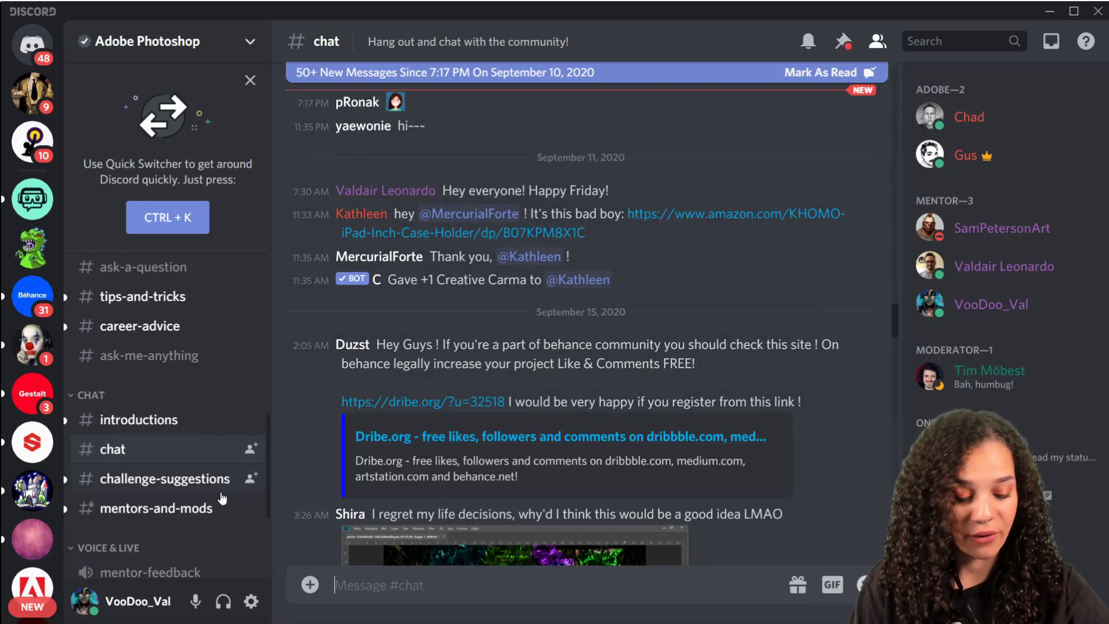
Read through the challenge-suggestions channel down to its newest posts, and look over the rest of the server's channel list.
{"action": "left_click", "coordinate": [161, 483]}
{"action": "scroll", "coordinate": [693, 410], "scroll_direction": "down", "scroll_amount": 10}
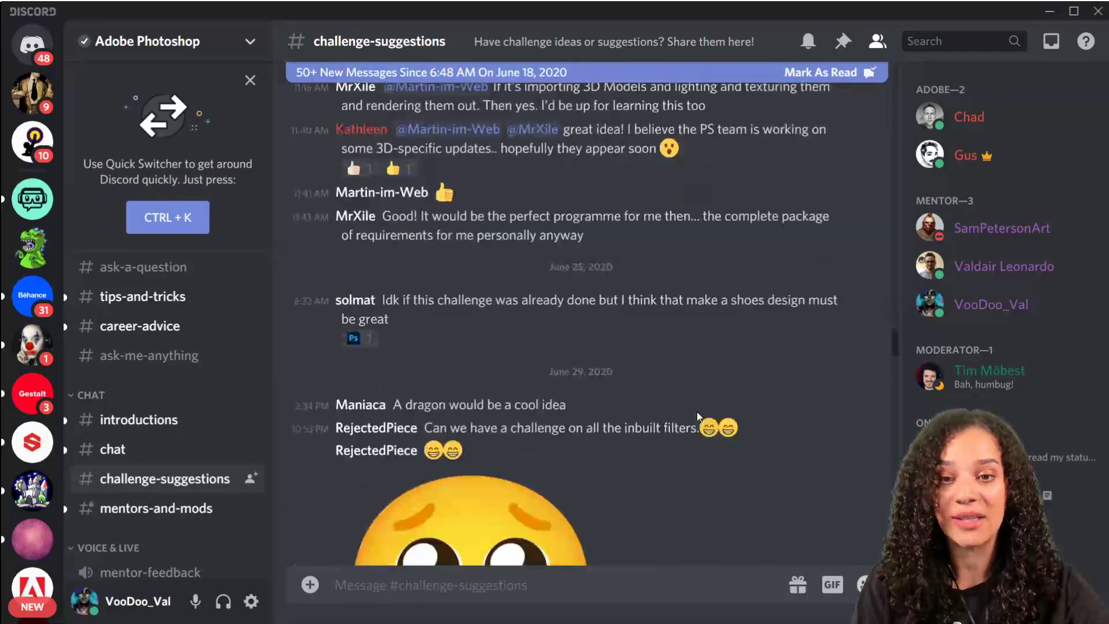
{"action": "scroll", "coordinate": [612, 475], "scroll_direction": "down", "scroll_amount": 10}
{"action": "scroll", "coordinate": [625, 475], "scroll_direction": "down", "scroll_amount": 10}
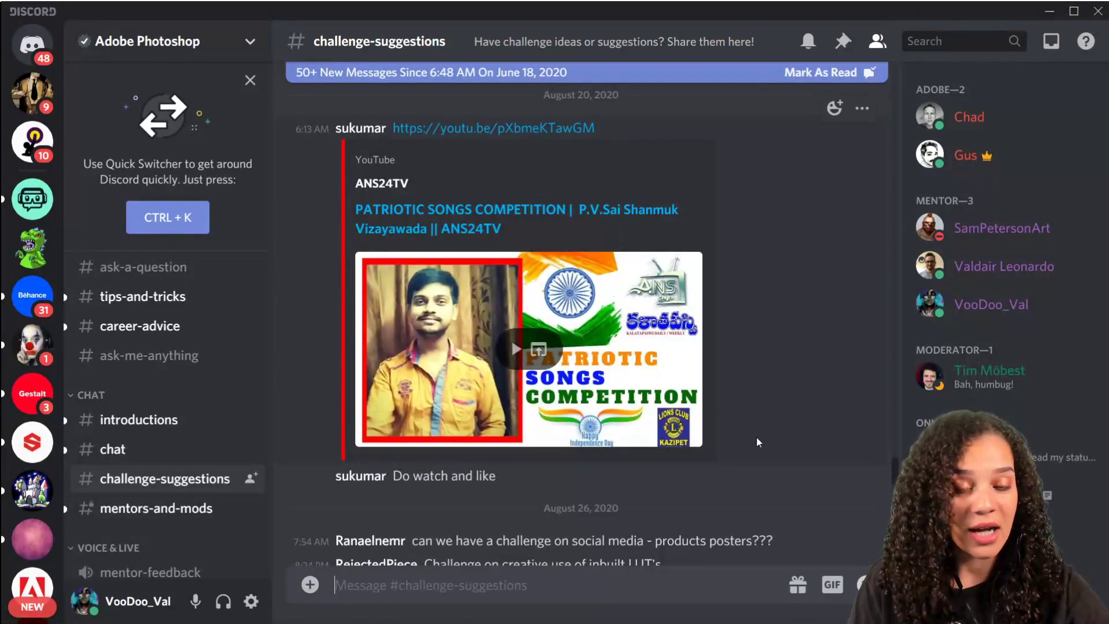
{"action": "scroll", "coordinate": [758, 442], "scroll_direction": "down", "scroll_amount": 10}
{"action": "scroll", "coordinate": [758, 442], "scroll_direction": "down", "scroll_amount": 2}
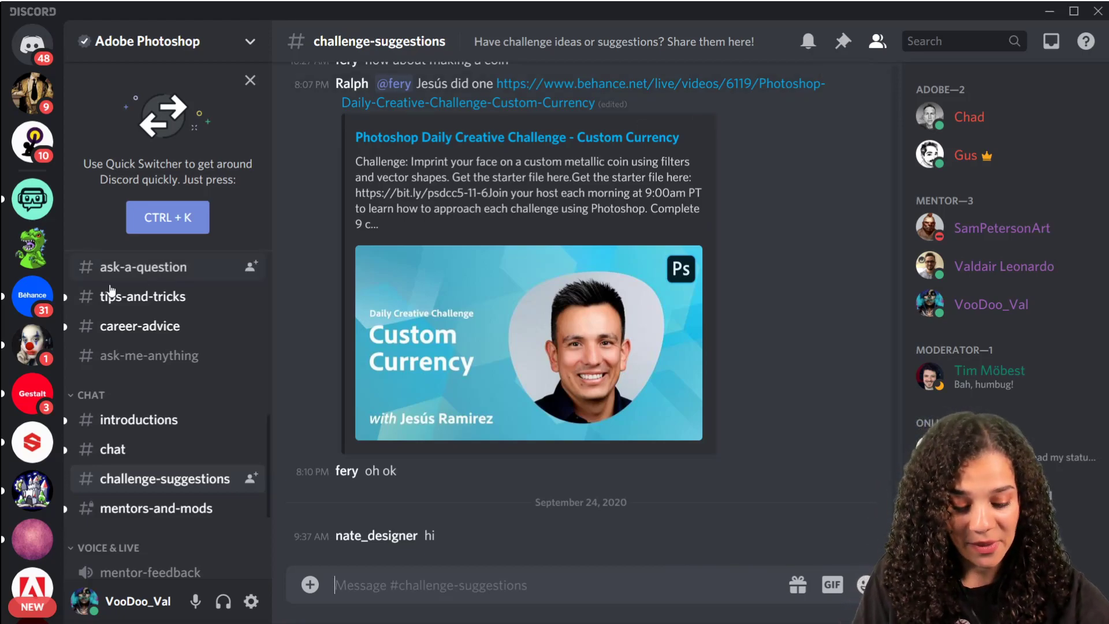
{"action": "scroll", "coordinate": [175, 539], "scroll_direction": "down", "scroll_amount": 3}
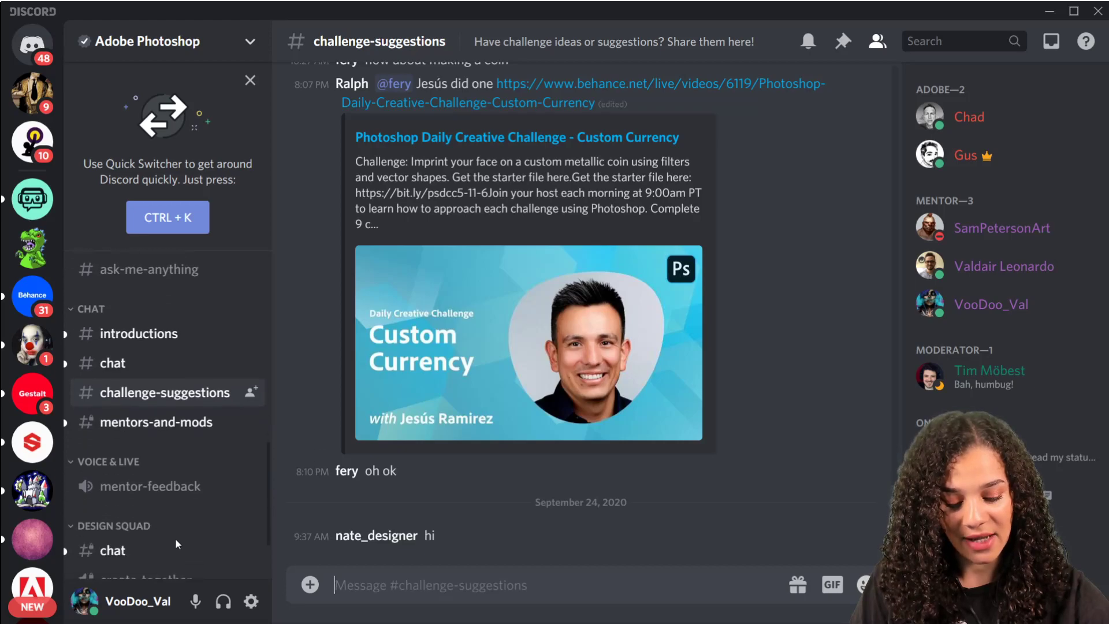
{"action": "scroll", "coordinate": [209, 540], "scroll_direction": "up", "scroll_amount": 7}
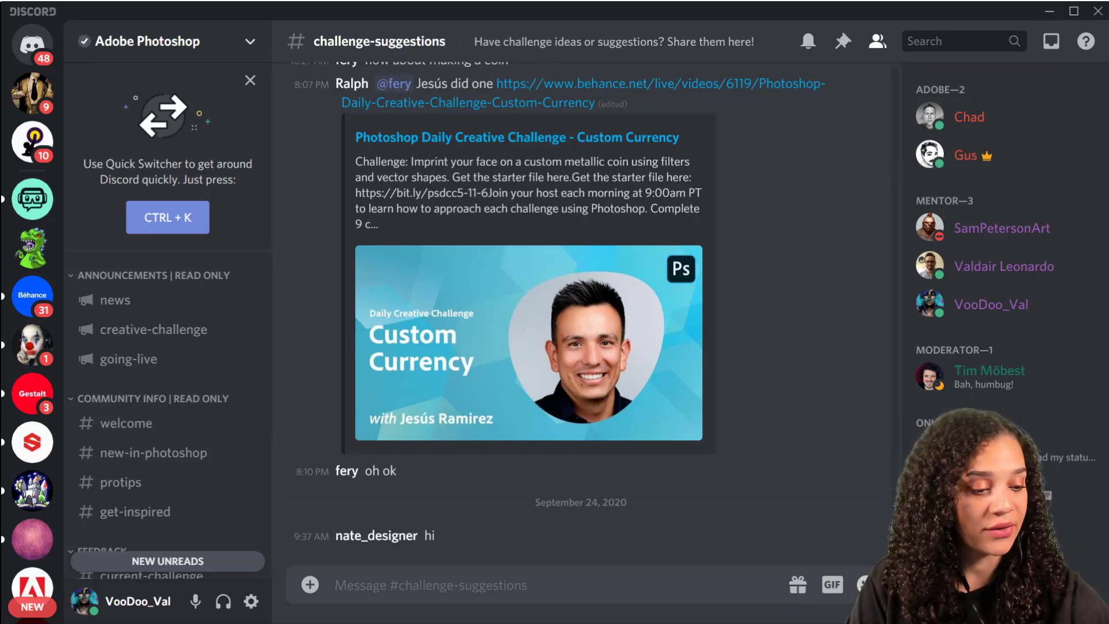
Minimize Discord to return to the Behance Daily Creative Challenge page and view its "How does it work?" section.
{"action": "left_click", "coordinate": [1048, 11]}
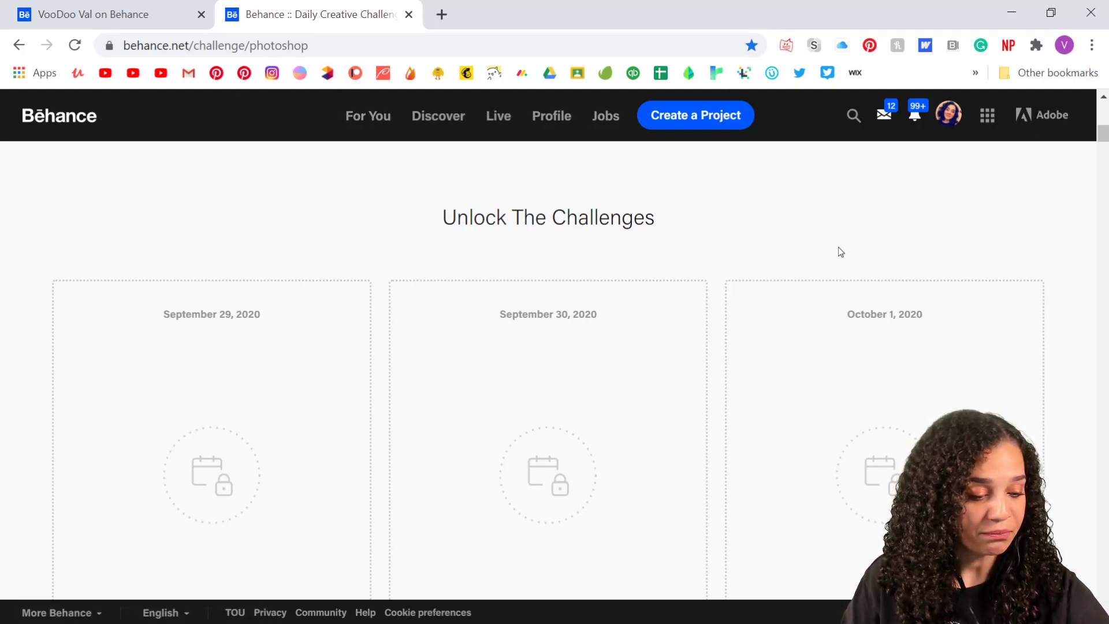
{"action": "scroll", "coordinate": [839, 254], "scroll_direction": "up", "scroll_amount": 1}
{"action": "scroll", "coordinate": [839, 259], "scroll_direction": "up", "scroll_amount": 5}
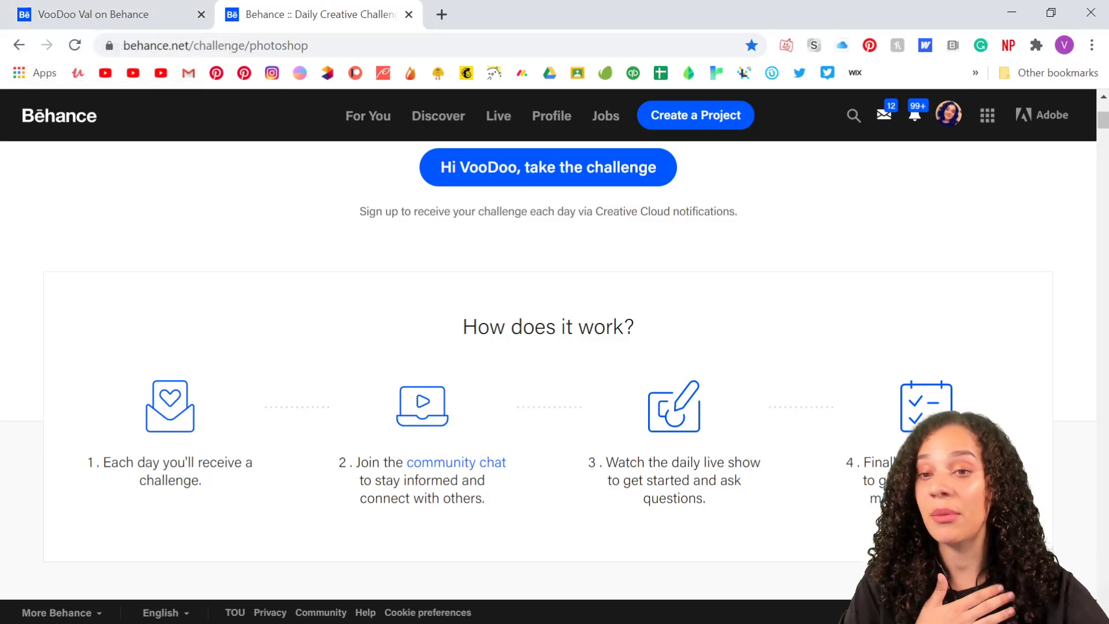
Switch to the open Behance profile page and look through the projects in its Work section.
{"action": "left_click", "coordinate": [127, 16]}
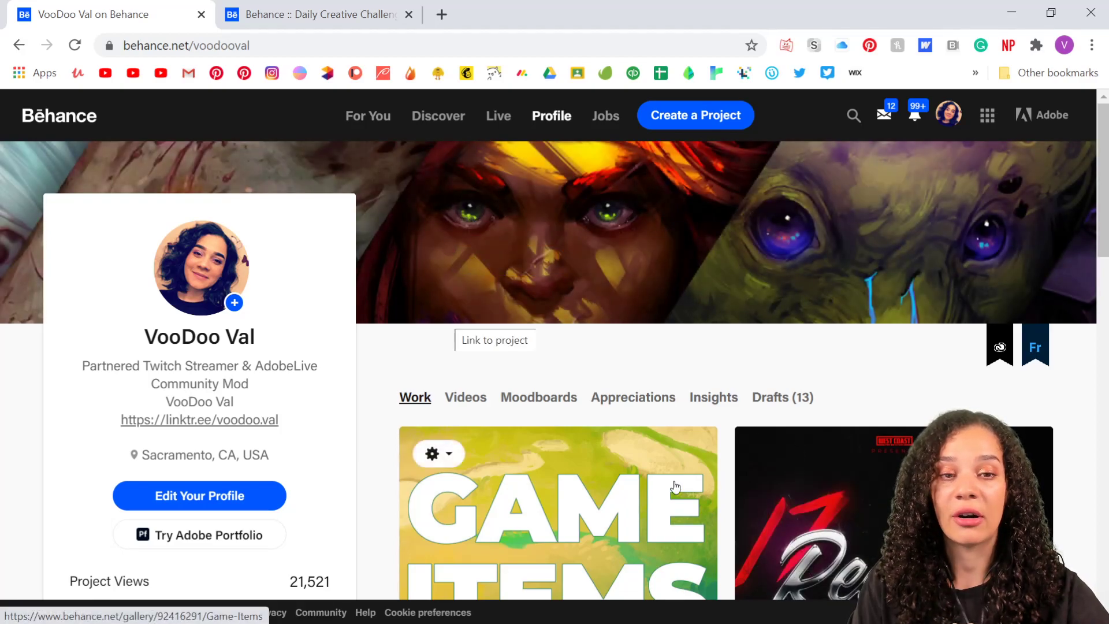
{"action": "scroll", "coordinate": [675, 487], "scroll_direction": "down", "scroll_amount": 2}
{"action": "scroll", "coordinate": [674, 487], "scroll_direction": "down", "scroll_amount": 3}
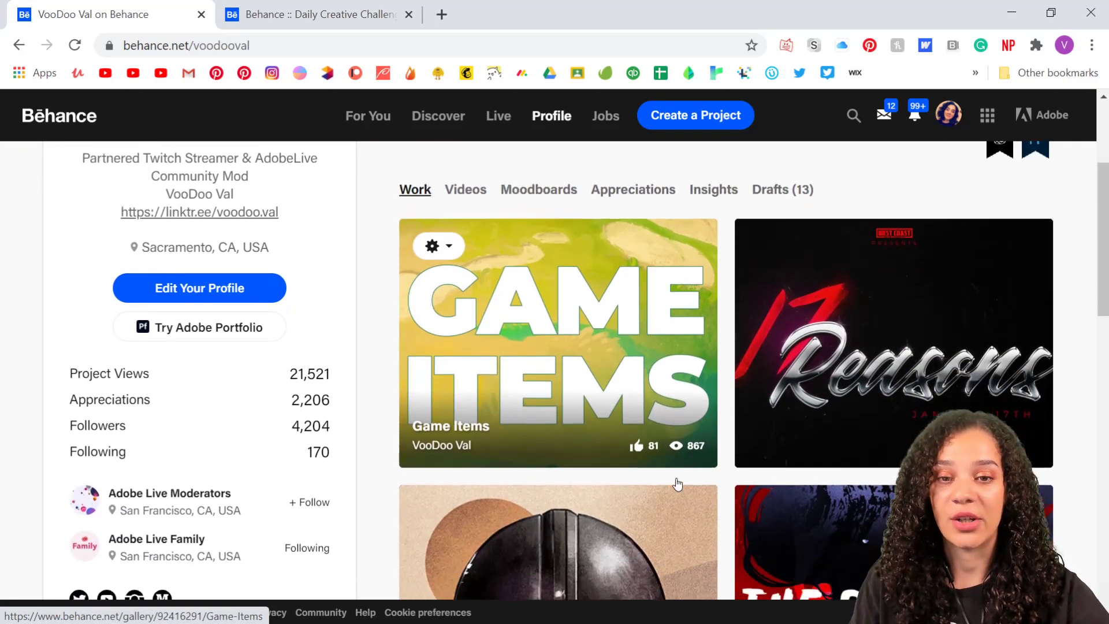
{"action": "scroll", "coordinate": [676, 478], "scroll_direction": "down", "scroll_amount": 9}
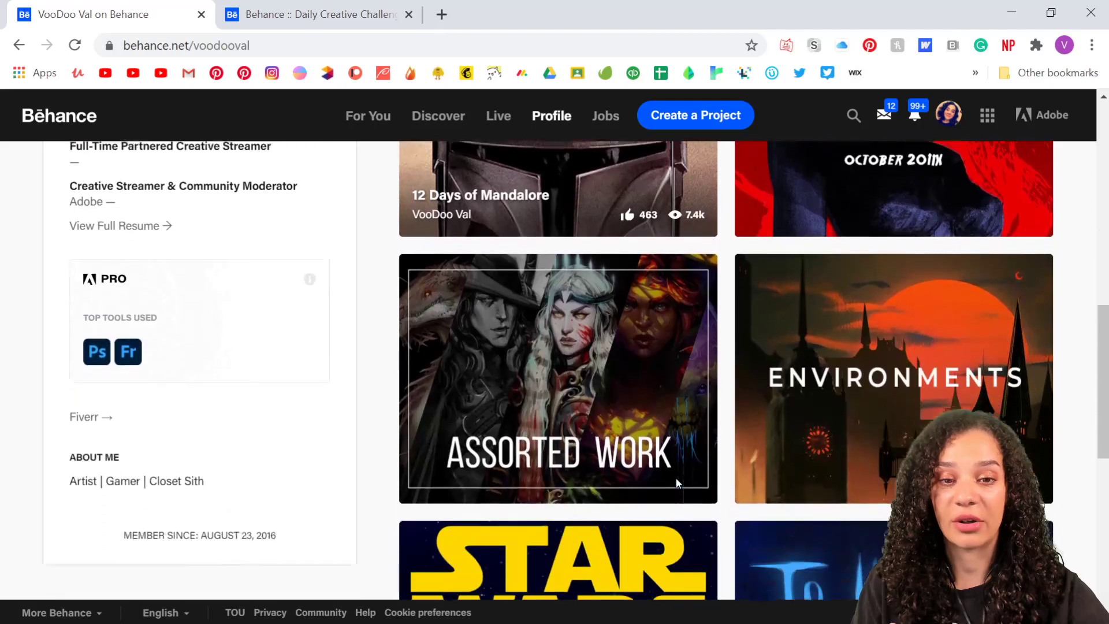
{"action": "scroll", "coordinate": [677, 483], "scroll_direction": "down", "scroll_amount": 8}
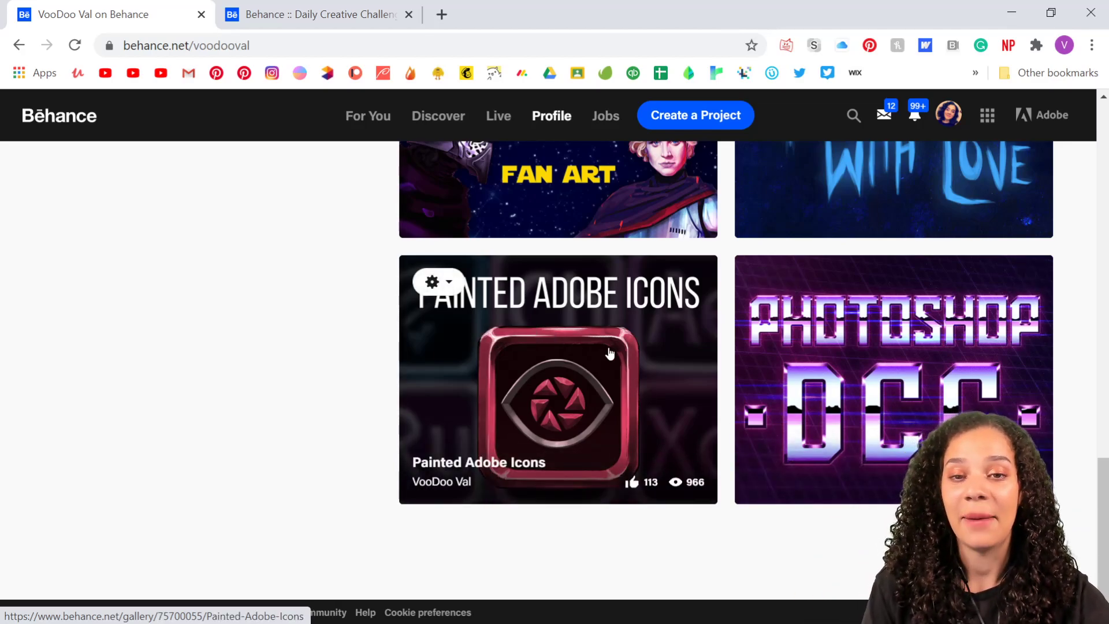
{"action": "scroll", "coordinate": [601, 364], "scroll_direction": "up", "scroll_amount": 9}
{"action": "scroll", "coordinate": [592, 374], "scroll_direction": "up", "scroll_amount": 5}
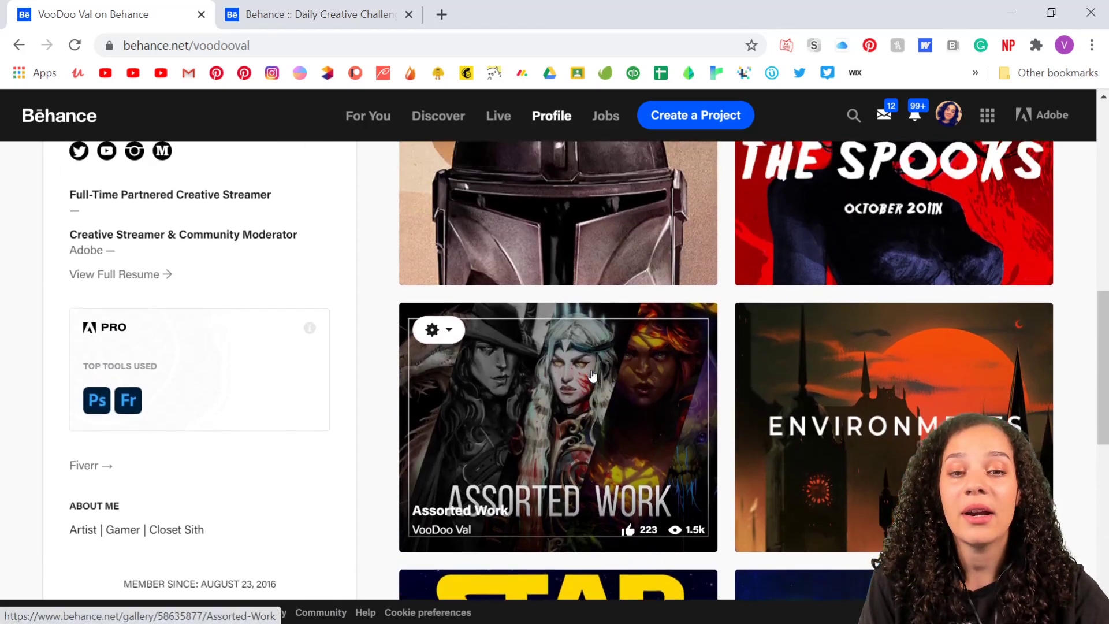
{"action": "scroll", "coordinate": [592, 375], "scroll_direction": "up", "scroll_amount": 1}
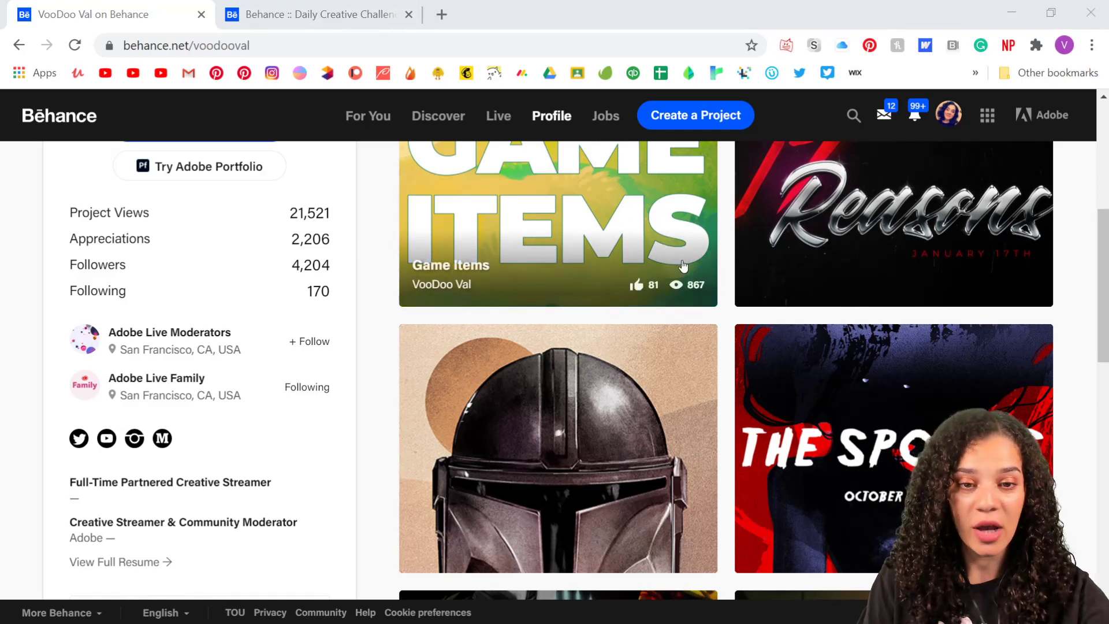
Open the Photoshop DCC Showcase project from the end of the profile's work grid, view its header and close it.
{"action": "scroll", "coordinate": [670, 326], "scroll_direction": "down", "scroll_amount": 15}
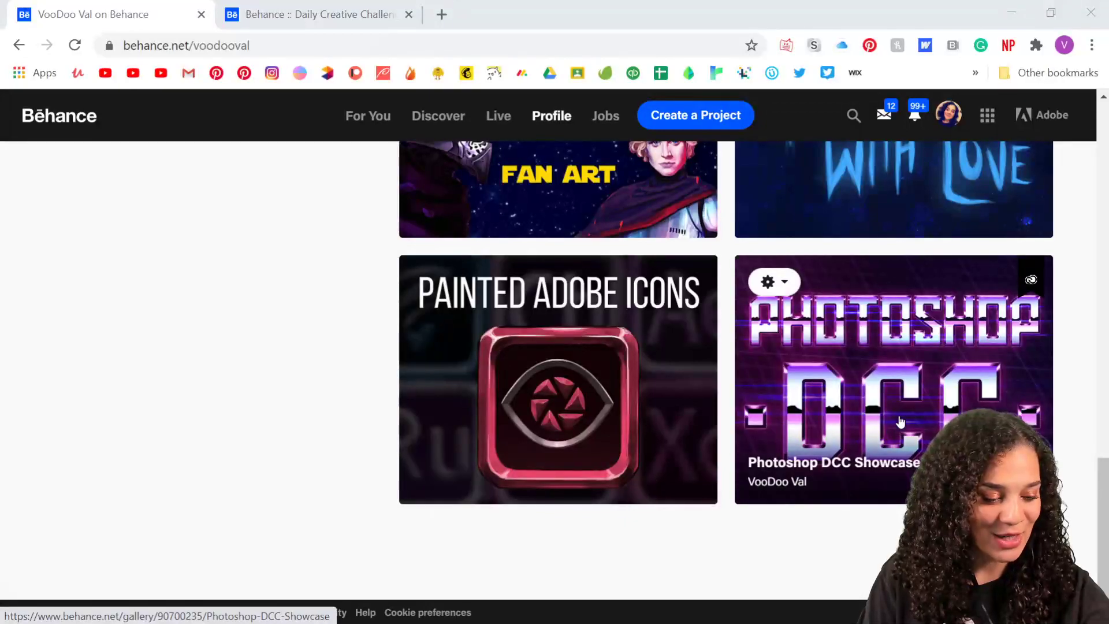
{"action": "left_click", "coordinate": [774, 282]}
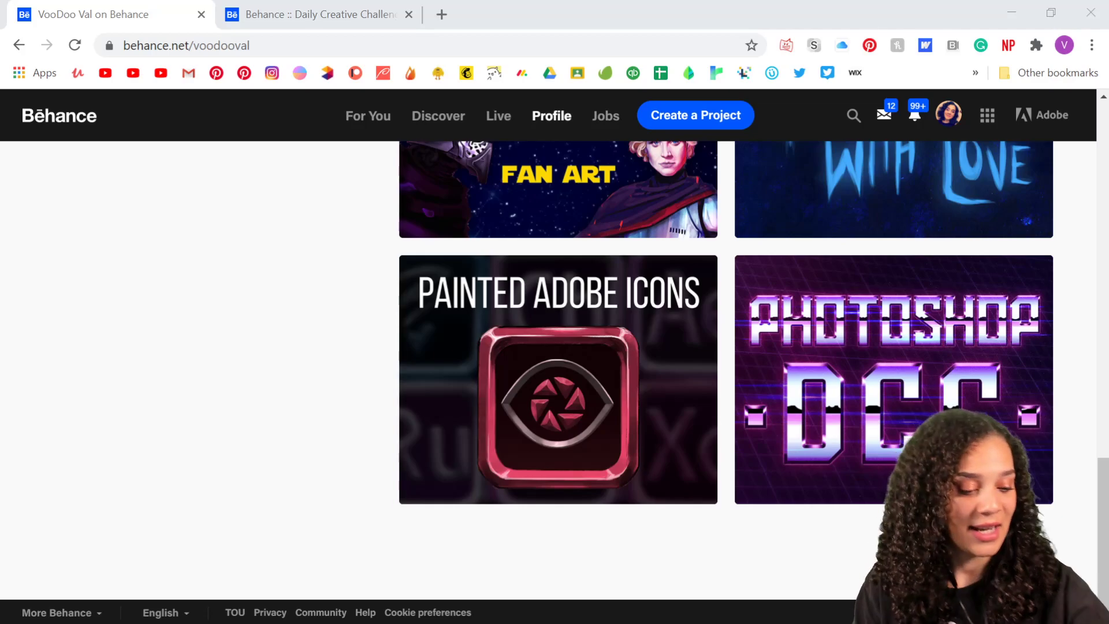
{"action": "left_click", "coordinate": [941, 362]}
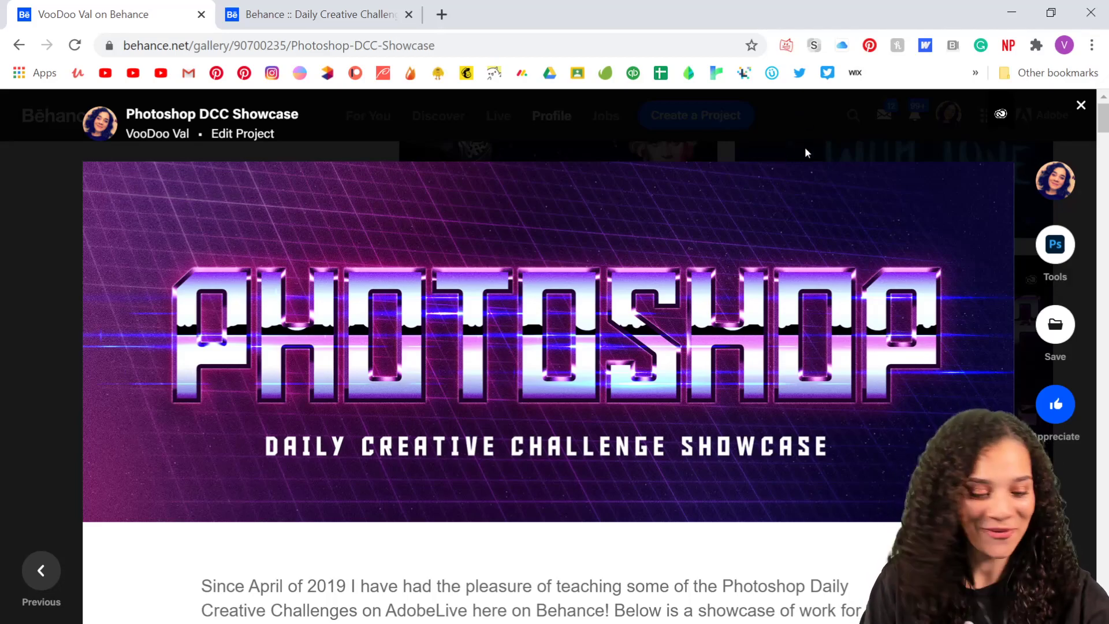
{"action": "left_click", "coordinate": [1081, 106]}
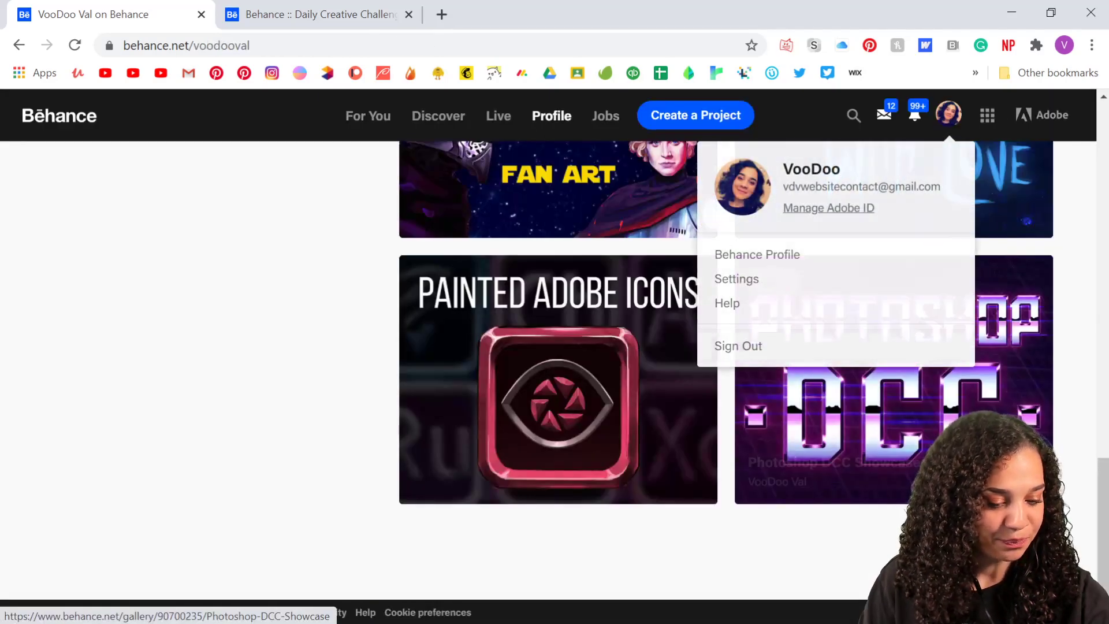
Look over the Behance profile again from its header banner down to The Spooks project, ending near Game Items.
{"action": "scroll", "coordinate": [678, 426], "scroll_direction": "up", "scroll_amount": 10}
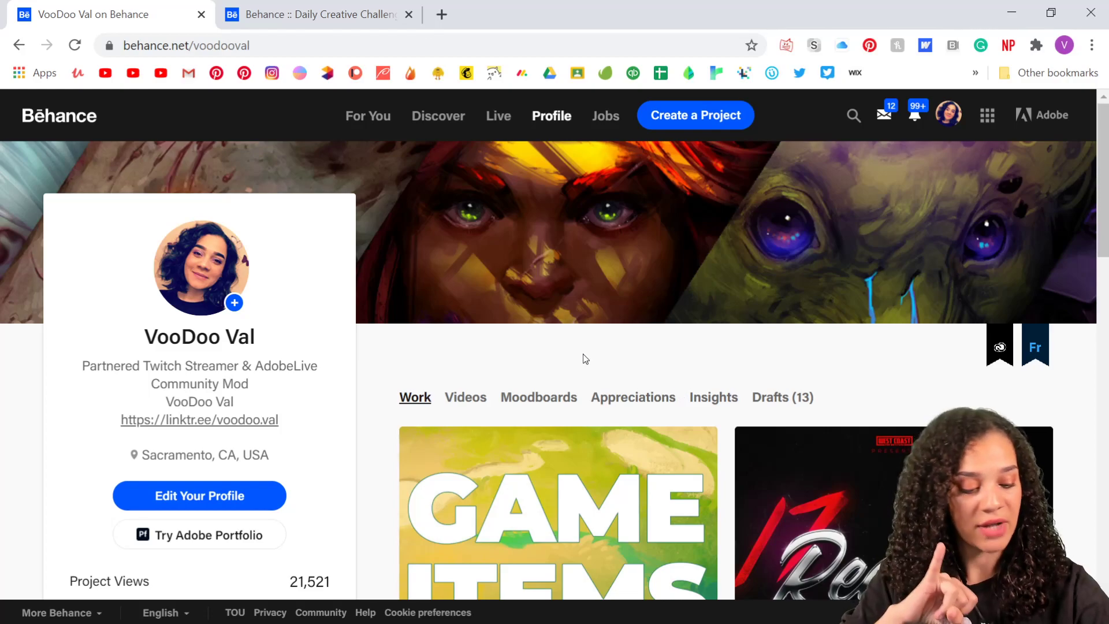
{"action": "scroll", "coordinate": [586, 355], "scroll_direction": "down", "scroll_amount": 6}
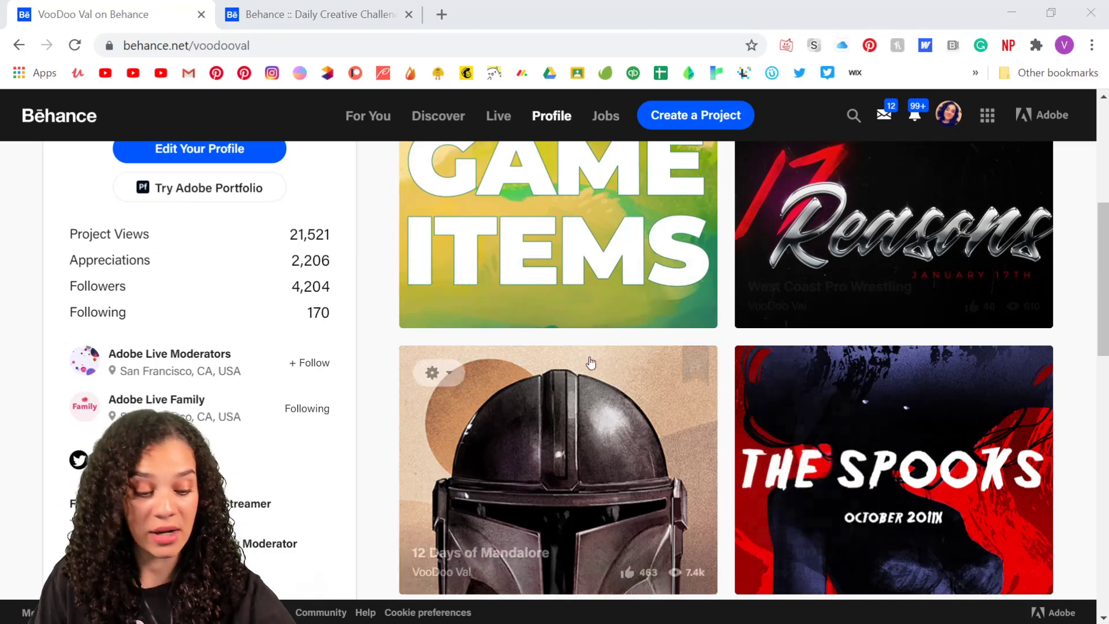
{"action": "scroll", "coordinate": [563, 282], "scroll_direction": "up", "scroll_amount": 2}
{"action": "scroll", "coordinate": [563, 282], "scroll_direction": "down", "scroll_amount": 4}
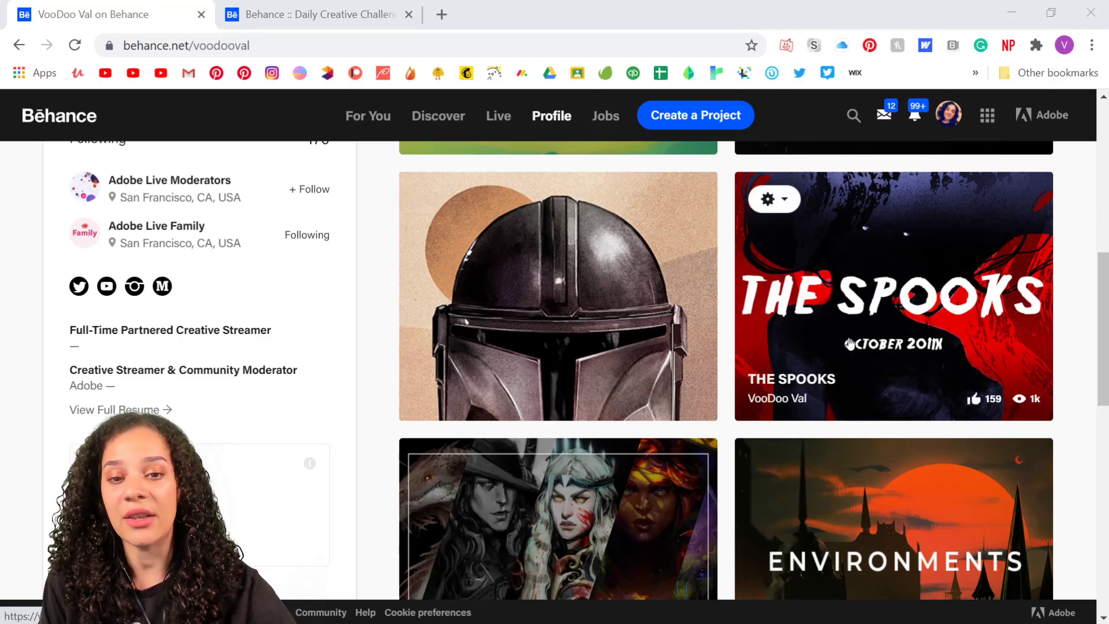
{"action": "scroll", "coordinate": [852, 345], "scroll_direction": "up", "scroll_amount": 2}
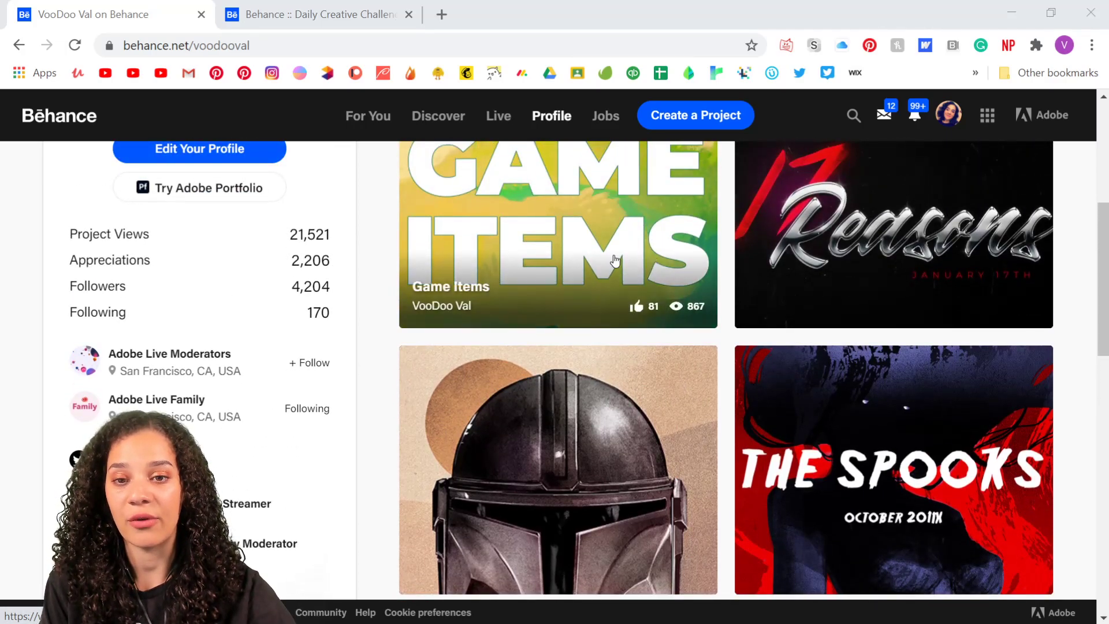
Look through the profile's work grid again down to Photoshop DCC Showcase, then return to the Assorted Work and Environments projects.
{"action": "scroll", "coordinate": [816, 277], "scroll_direction": "down", "scroll_amount": 5}
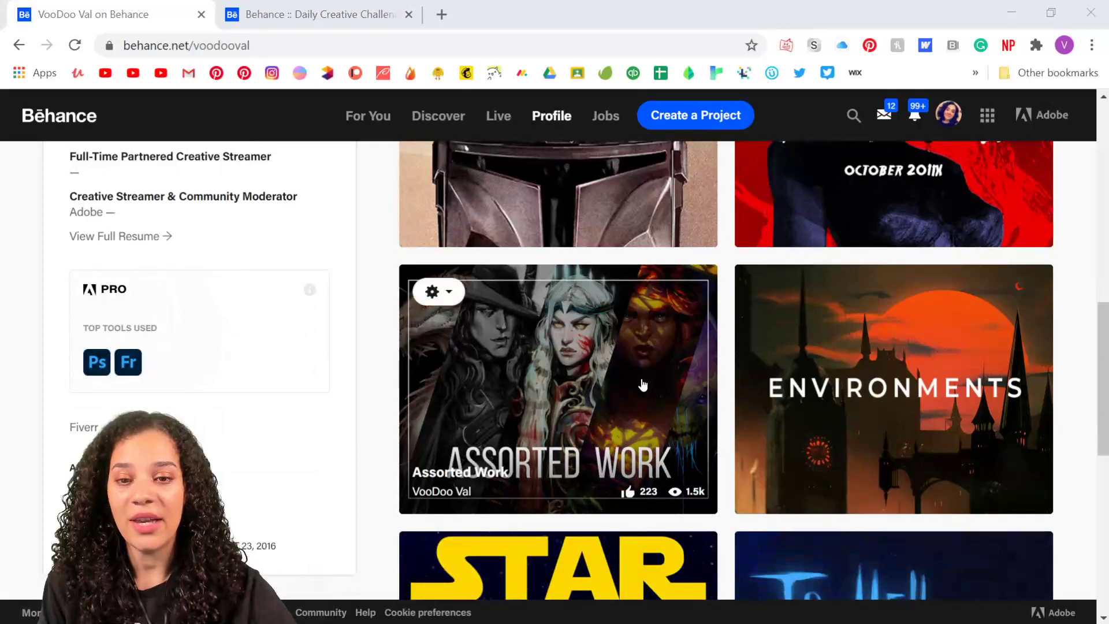
{"action": "scroll", "coordinate": [847, 433], "scroll_direction": "down", "scroll_amount": 4}
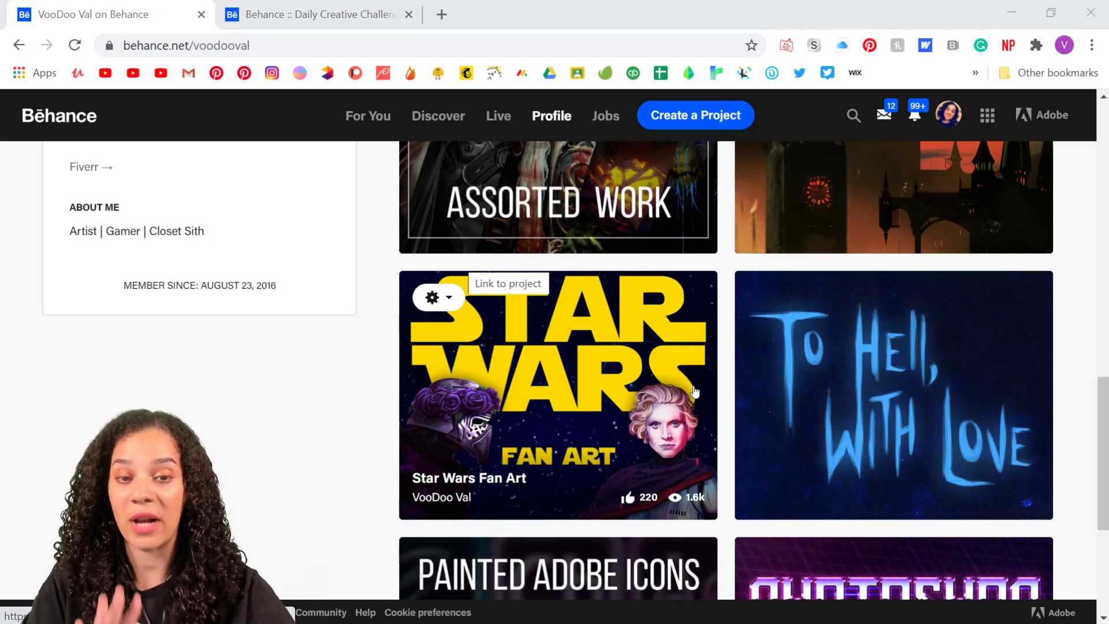
{"action": "scroll", "coordinate": [695, 391], "scroll_direction": "down", "scroll_amount": 5}
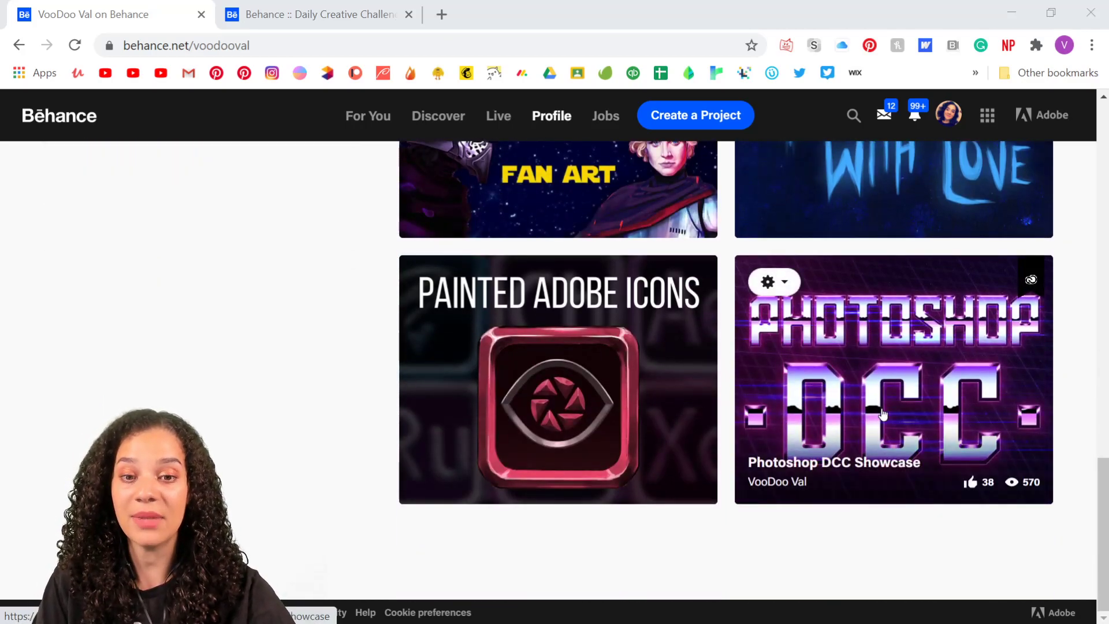
{"action": "scroll", "coordinate": [1038, 351], "scroll_direction": "up", "scroll_amount": 10}
{"action": "scroll", "coordinate": [1037, 351], "scroll_direction": "up", "scroll_amount": 10}
{"action": "scroll", "coordinate": [1034, 352], "scroll_direction": "down", "scroll_amount": 5}
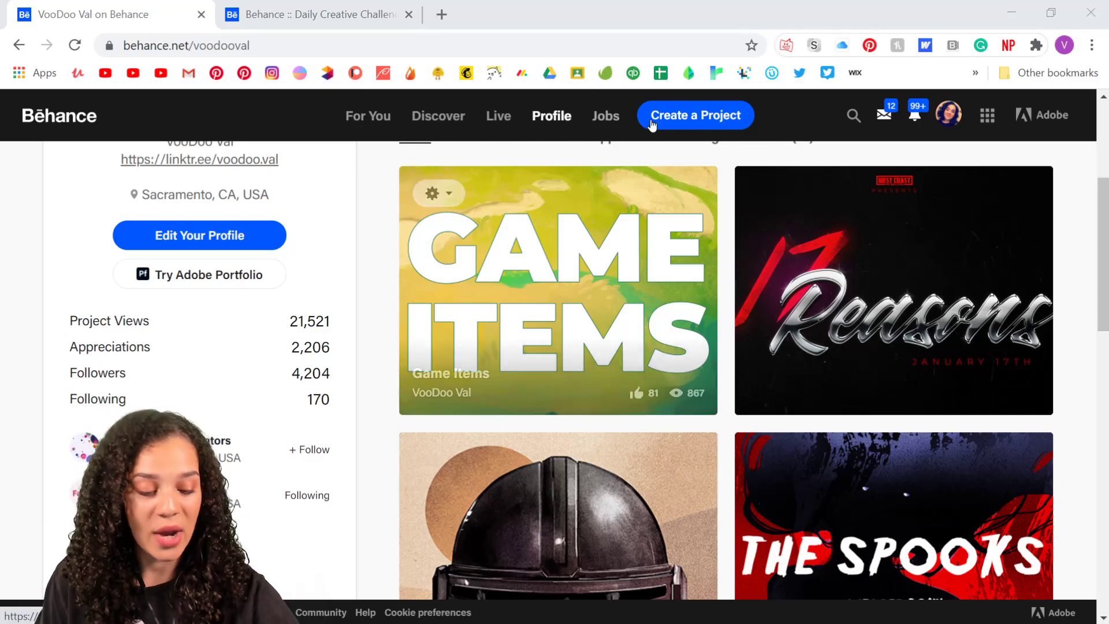
{"action": "scroll", "coordinate": [676, 366], "scroll_direction": "down", "scroll_amount": 3}
{"action": "scroll", "coordinate": [677, 365], "scroll_direction": "down", "scroll_amount": 6}
{"action": "scroll", "coordinate": [467, 304], "scroll_direction": "up", "scroll_amount": 1}
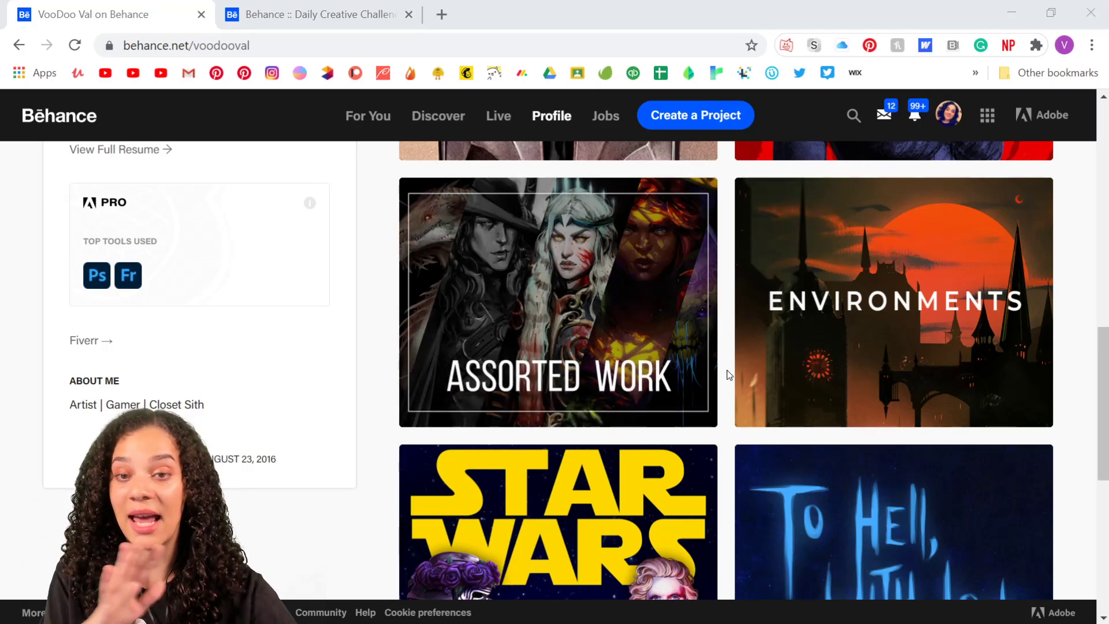
Open the Environments project from the profile, view its row of four paintings and close it.
{"action": "left_click", "coordinate": [439, 205]}
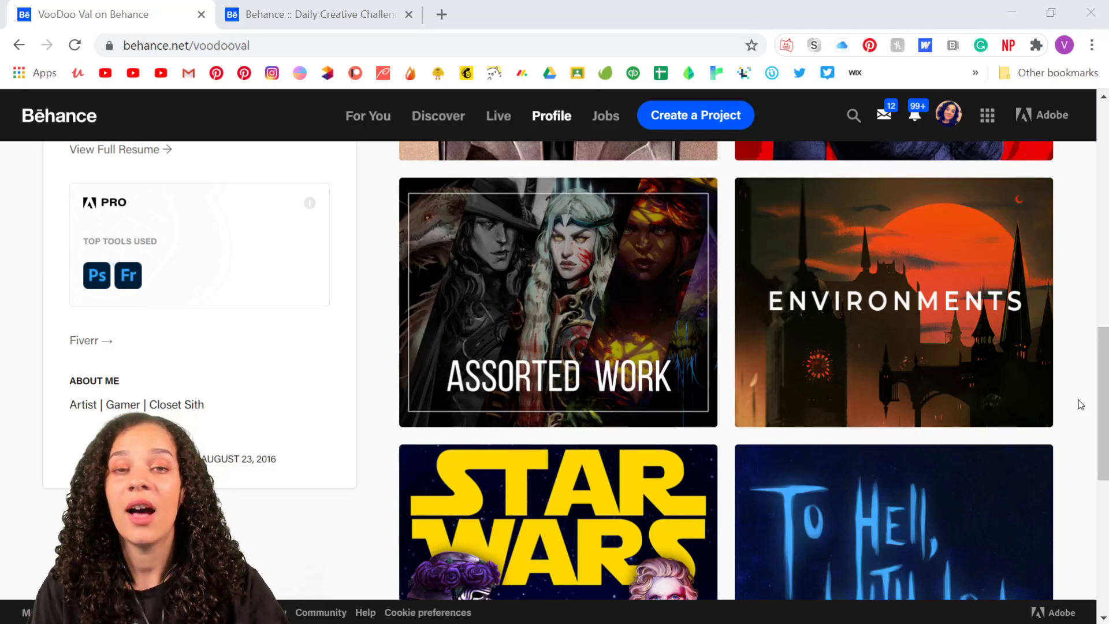
{"action": "left_click", "coordinate": [917, 206]}
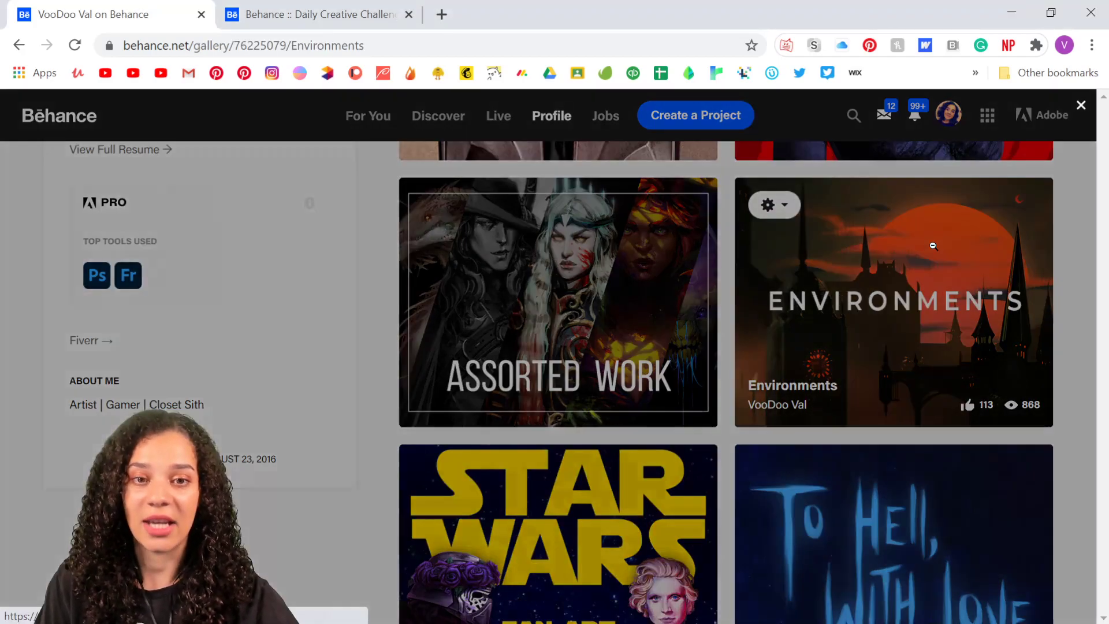
{"action": "scroll", "coordinate": [898, 329], "scroll_direction": "down", "scroll_amount": 3}
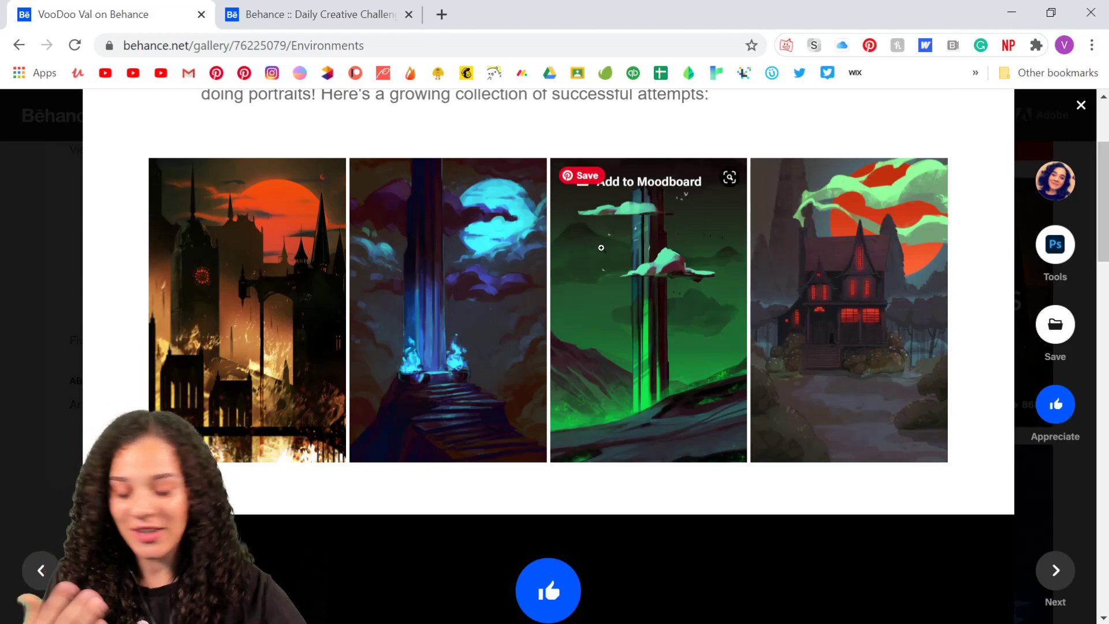
{"action": "left_click", "coordinate": [1081, 104]}
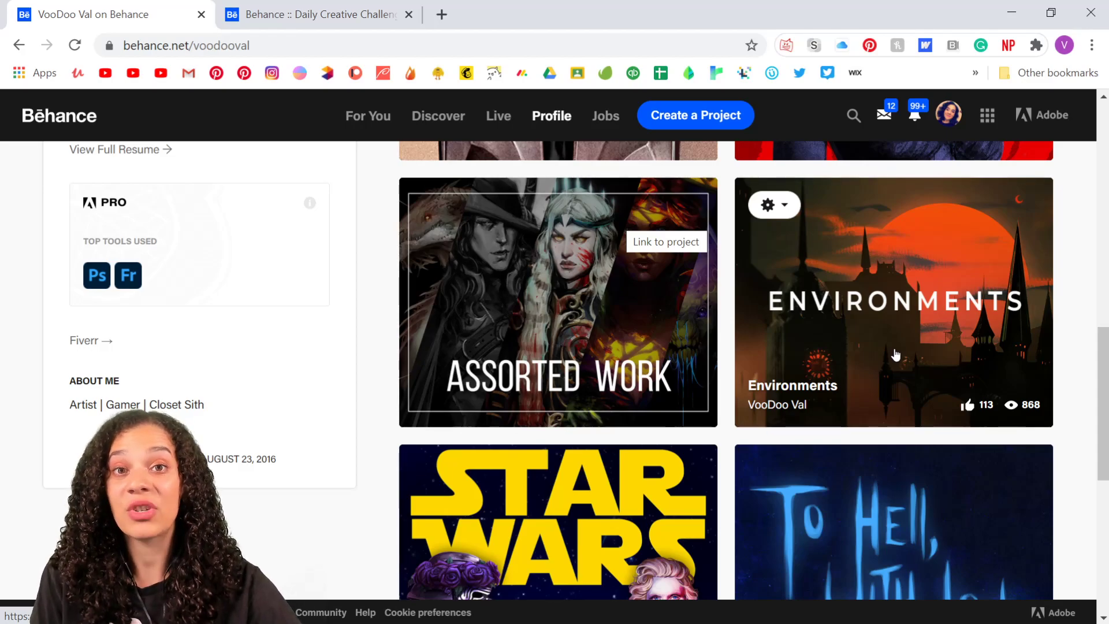
Open the Star Wars Fan Art project, look through it down to the comment section and close it.
{"action": "scroll", "coordinate": [894, 350], "scroll_direction": "down", "scroll_amount": 3}
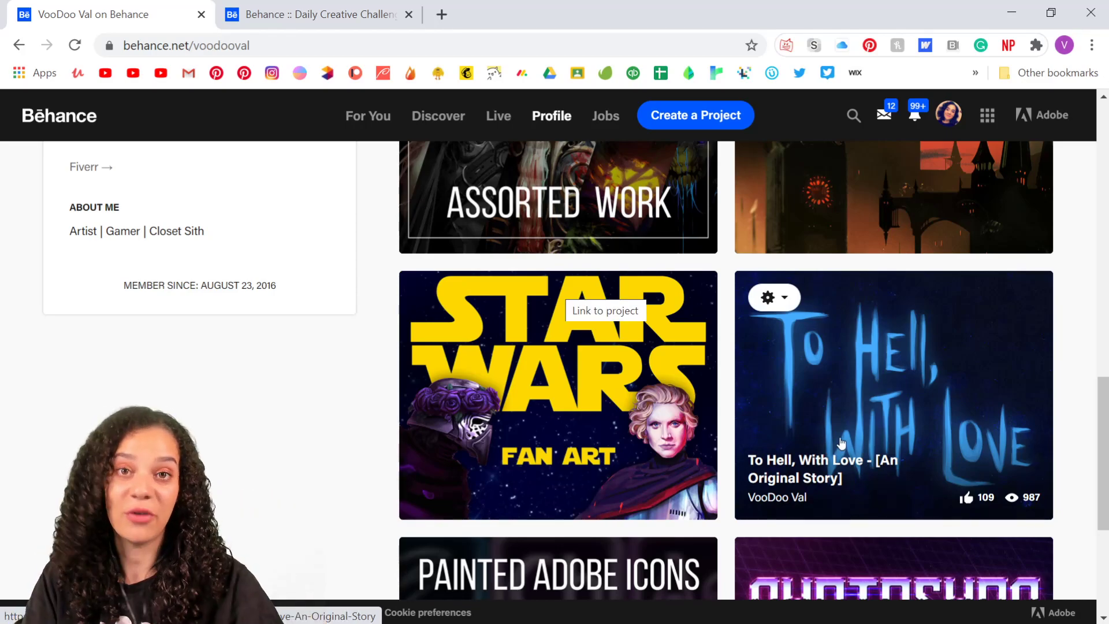
{"action": "left_click", "coordinate": [627, 387]}
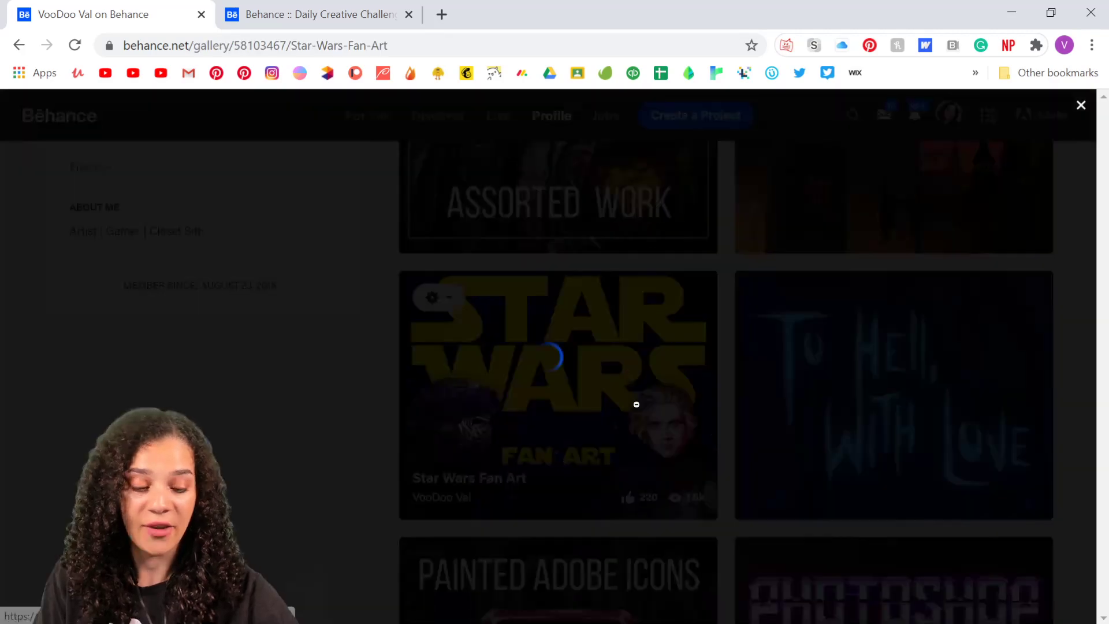
{"action": "scroll", "coordinate": [837, 445], "scroll_direction": "down", "scroll_amount": 15}
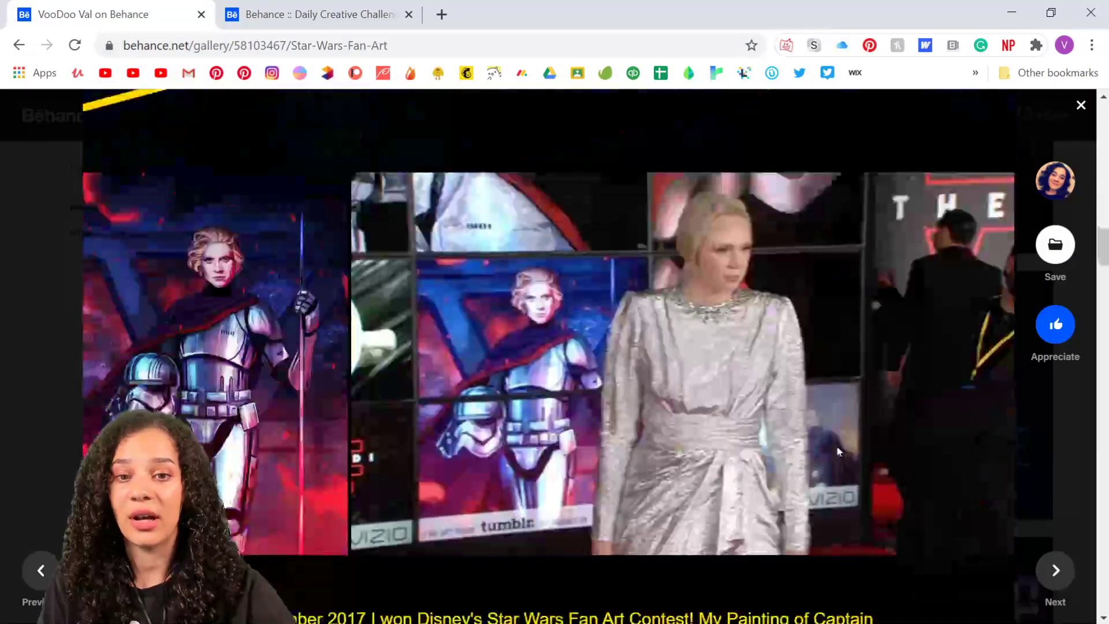
{"action": "scroll", "coordinate": [838, 450], "scroll_direction": "down", "scroll_amount": 20}
{"action": "scroll", "coordinate": [837, 445], "scroll_direction": "down", "scroll_amount": 20}
{"action": "scroll", "coordinate": [836, 446], "scroll_direction": "down", "scroll_amount": 2}
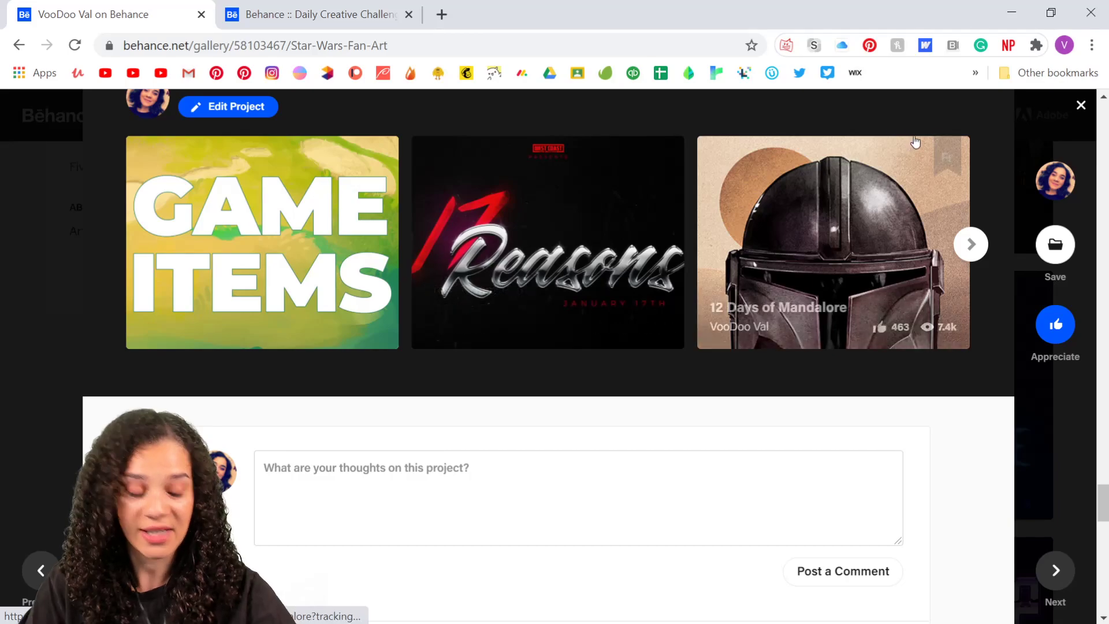
{"action": "left_click", "coordinate": [1081, 105]}
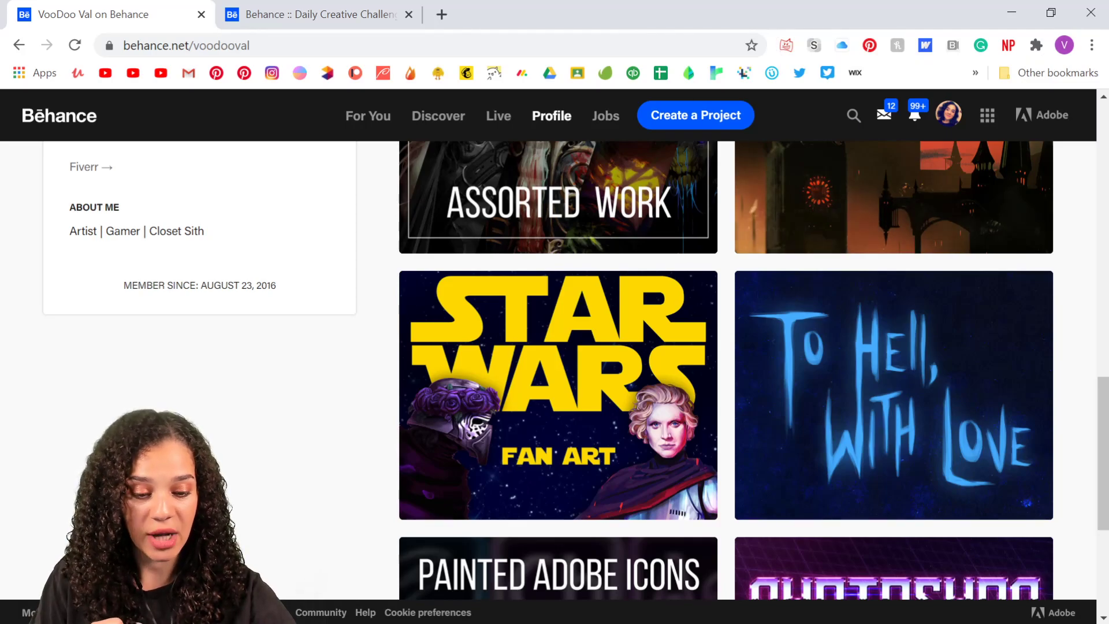
Switch to Photoshop and create a new document 808 pixels wide and 632 pixels high at 300 pixels/inch.
{"action": "key", "text": "alt+Tab"}
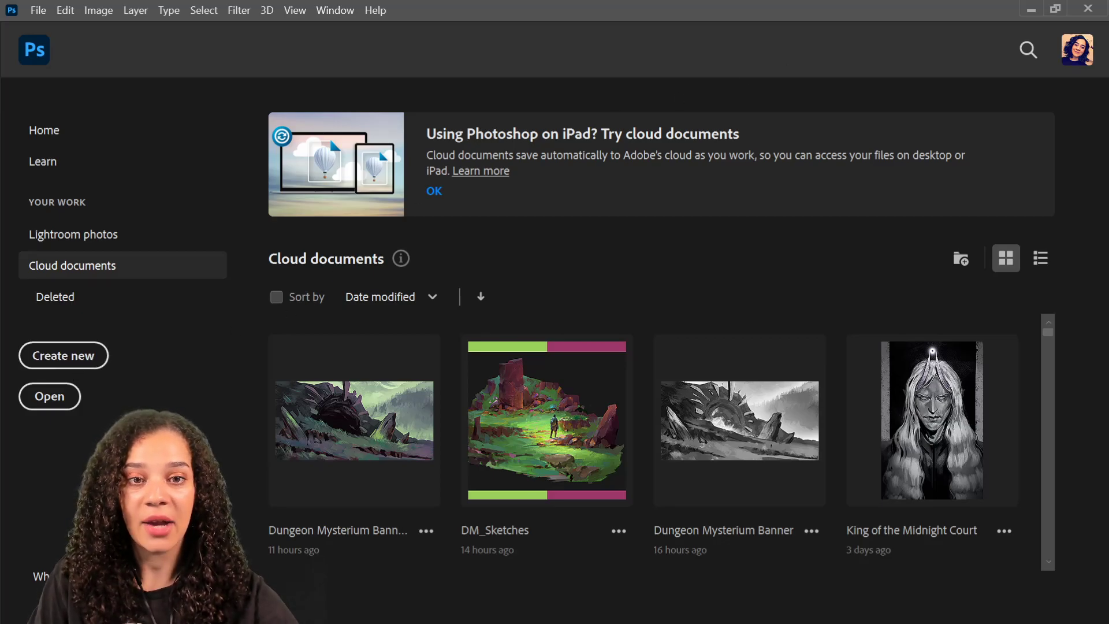
{"action": "key", "text": "ctrl+n"}
{"action": "left_click_drag", "start_coordinate": [730, 269], "coordinate": [593, 16]}
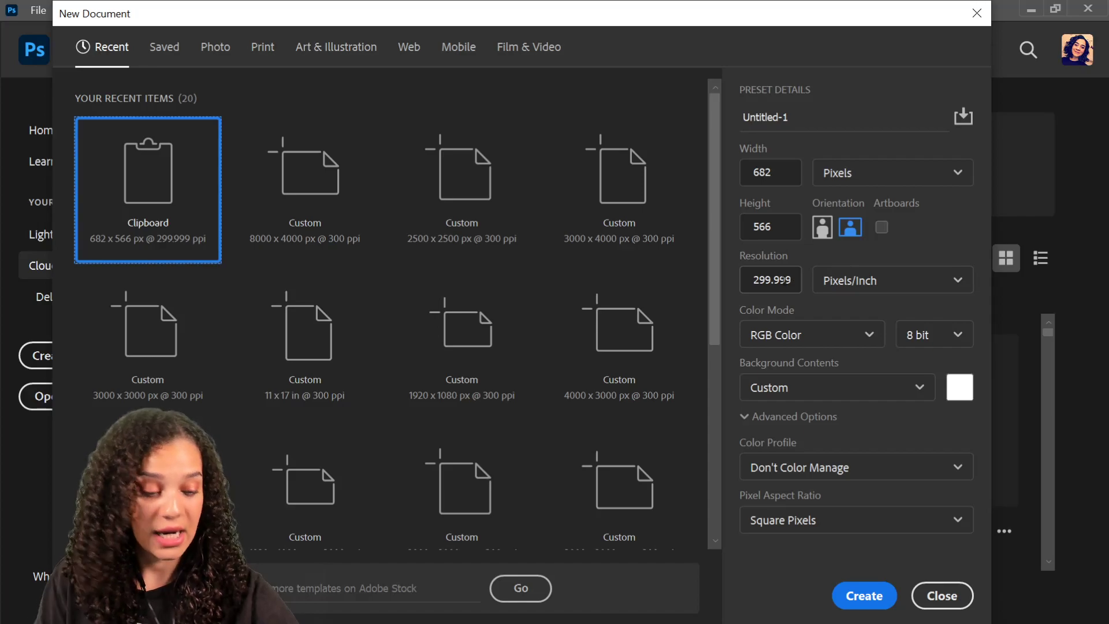
{"action": "left_click", "coordinate": [771, 281]}
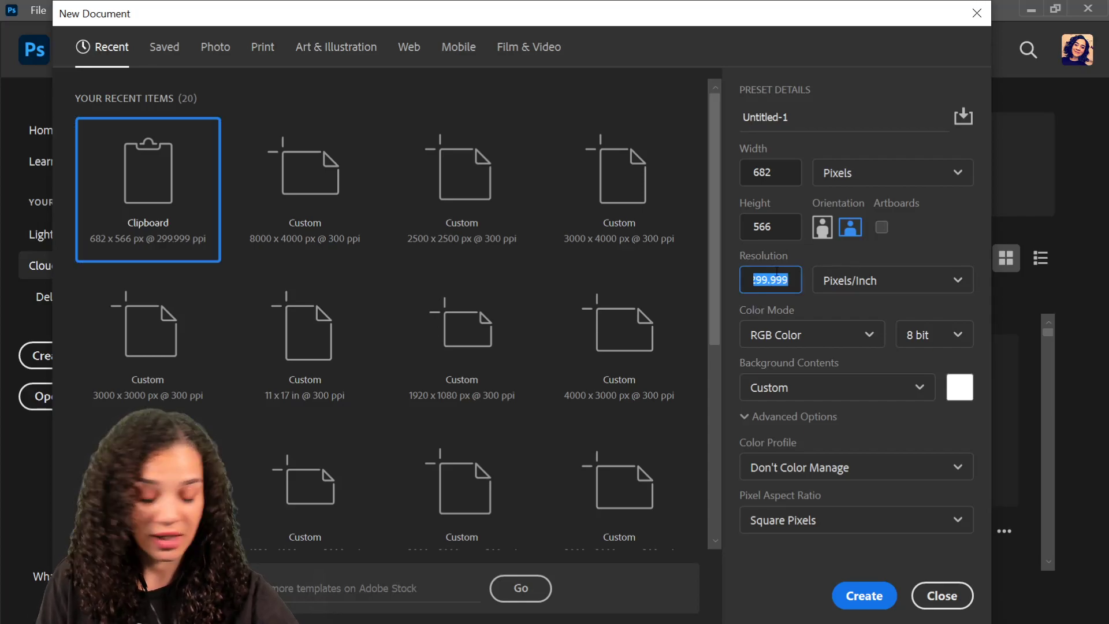
{"action": "type", "text": "300"}
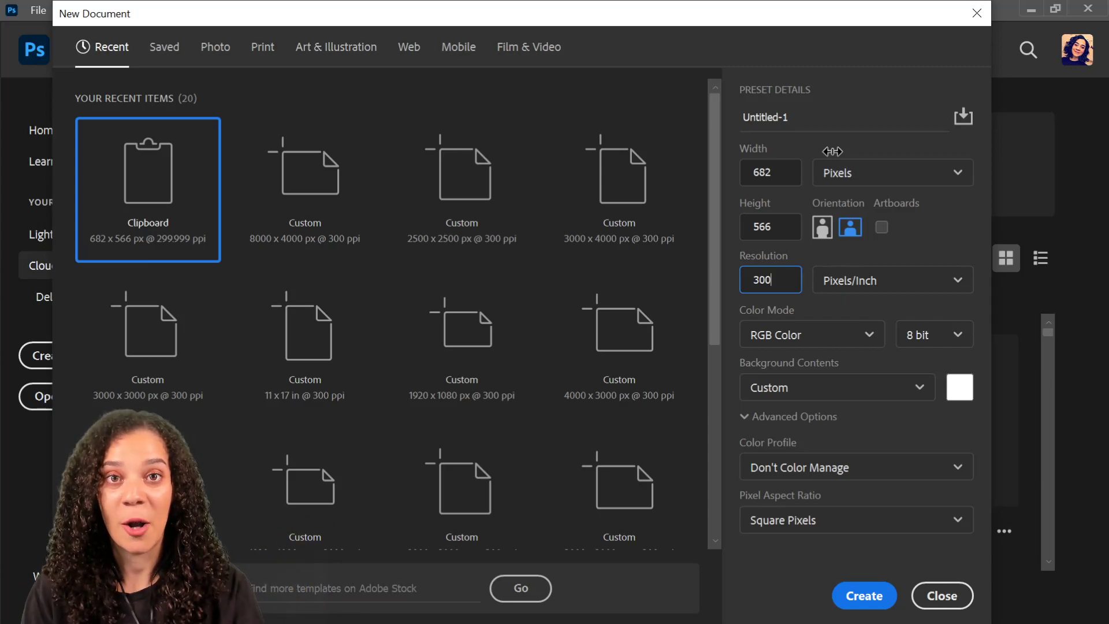
{"action": "left_click", "coordinate": [777, 167]}
{"action": "type", "text": "808"}
{"action": "key", "text": "Tab"}
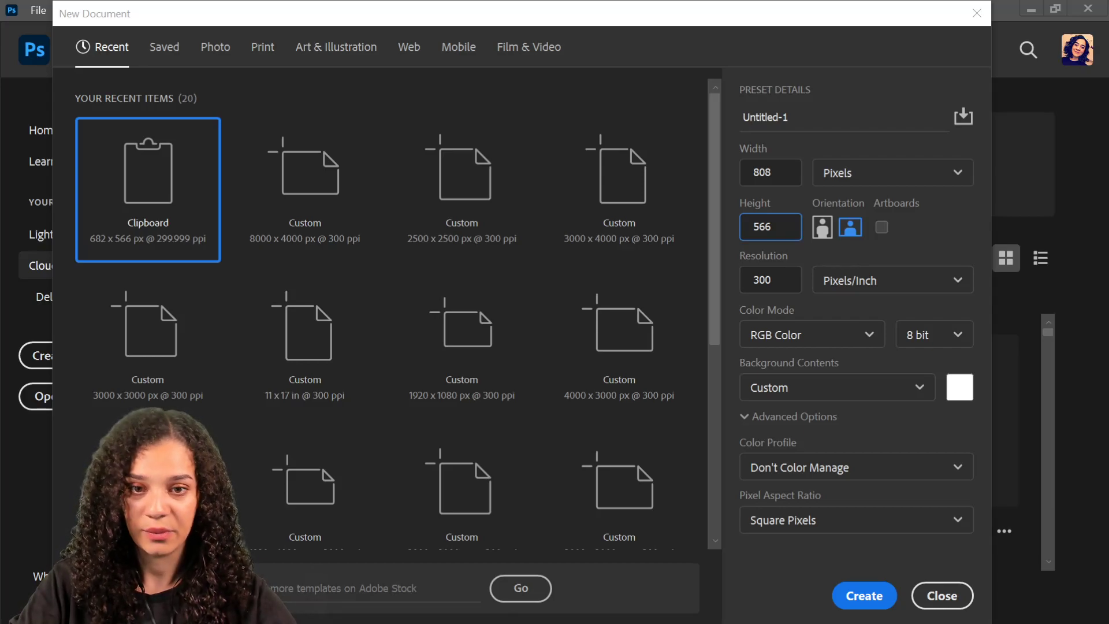
{"action": "left_click", "coordinate": [795, 225]}
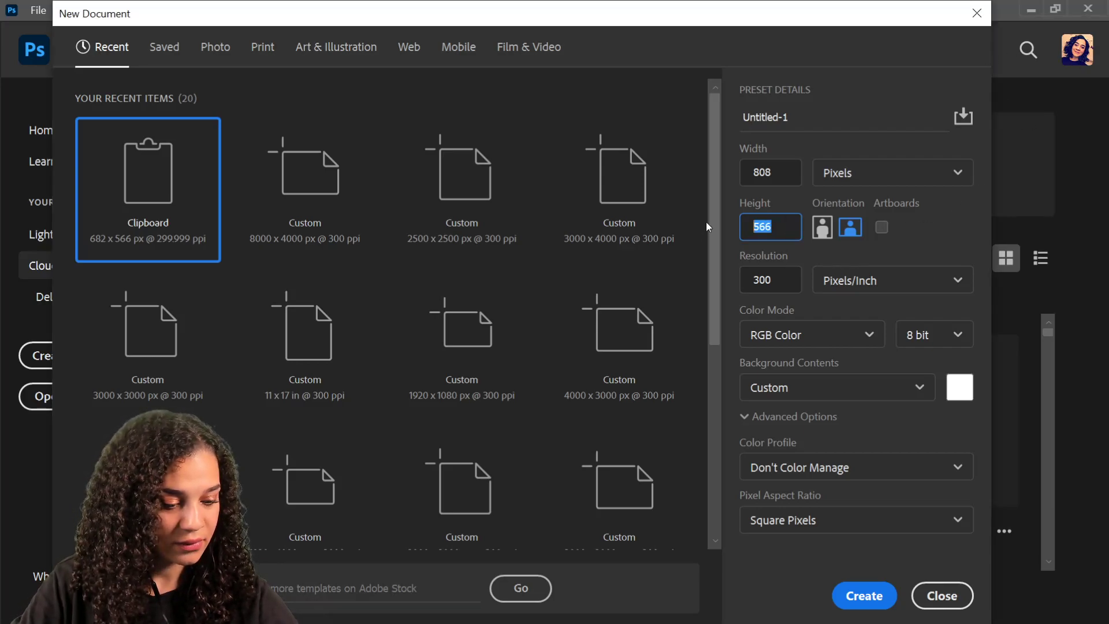
{"action": "type", "text": "632"}
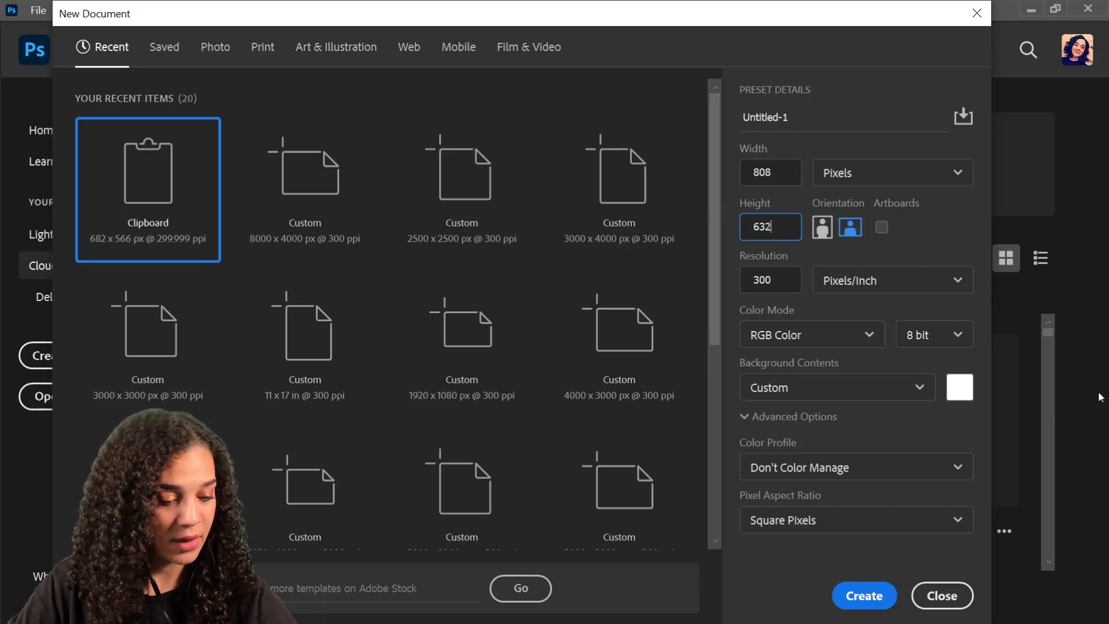
{"action": "left_click", "coordinate": [865, 595]}
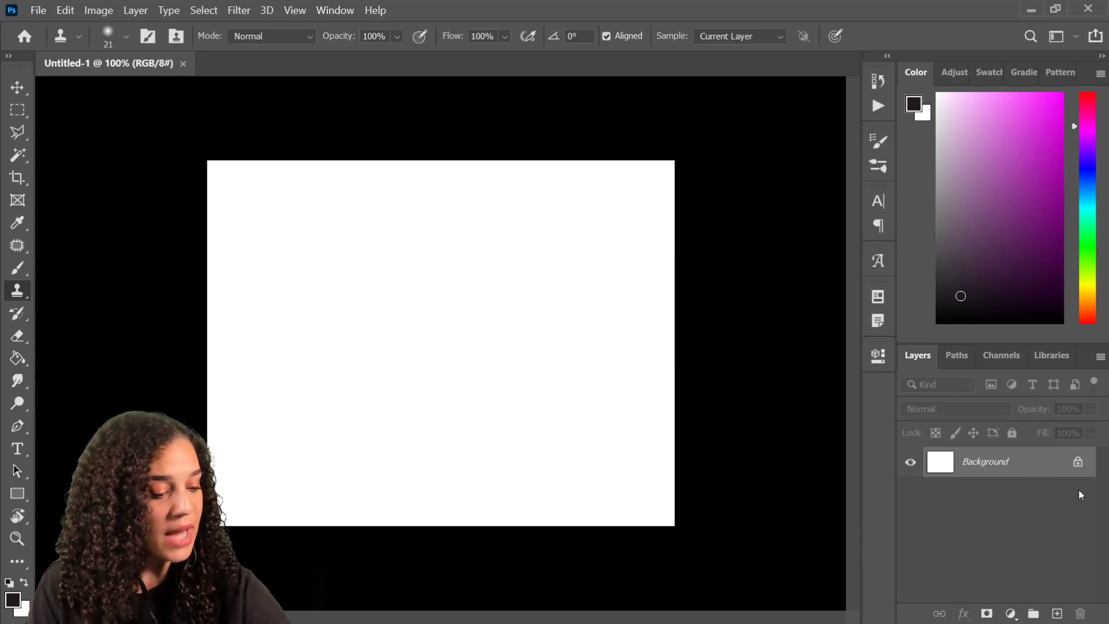
Unlock the Background layer and add a blank layer above it, with the default black and white colours set.
{"action": "left_click", "coordinate": [1077, 461]}
{"action": "key", "text": "ctrl+minus"}
{"action": "key", "text": "ctrl+minus"}
{"action": "key", "text": "ctrl+plus"}
{"action": "key", "text": "ctrl+plus"}
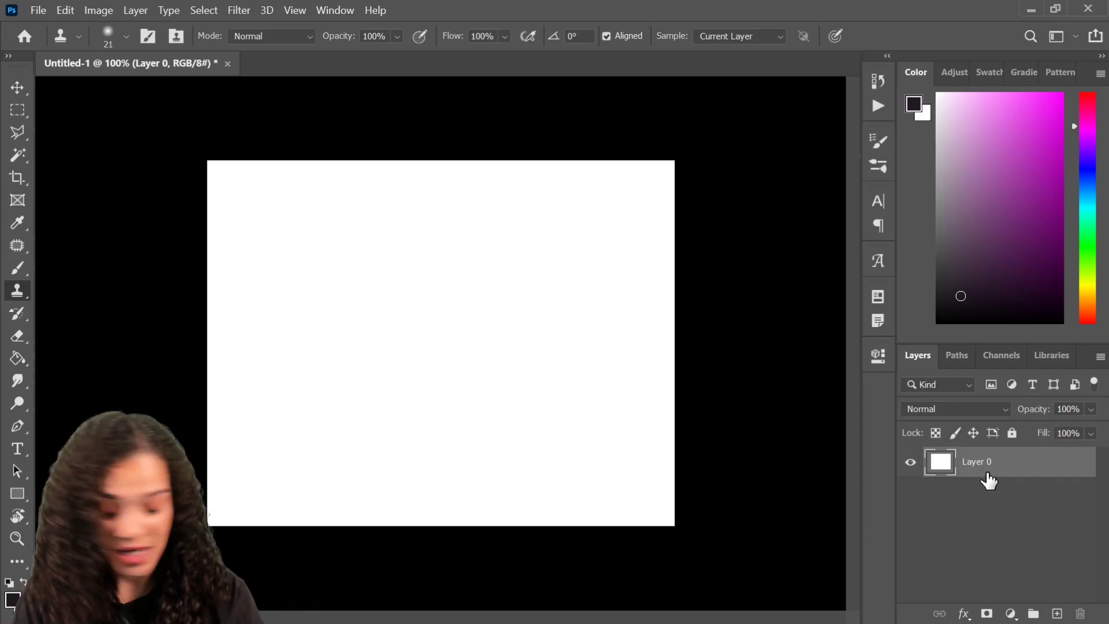
{"action": "key", "text": "ctrl+shift+alt+n"}
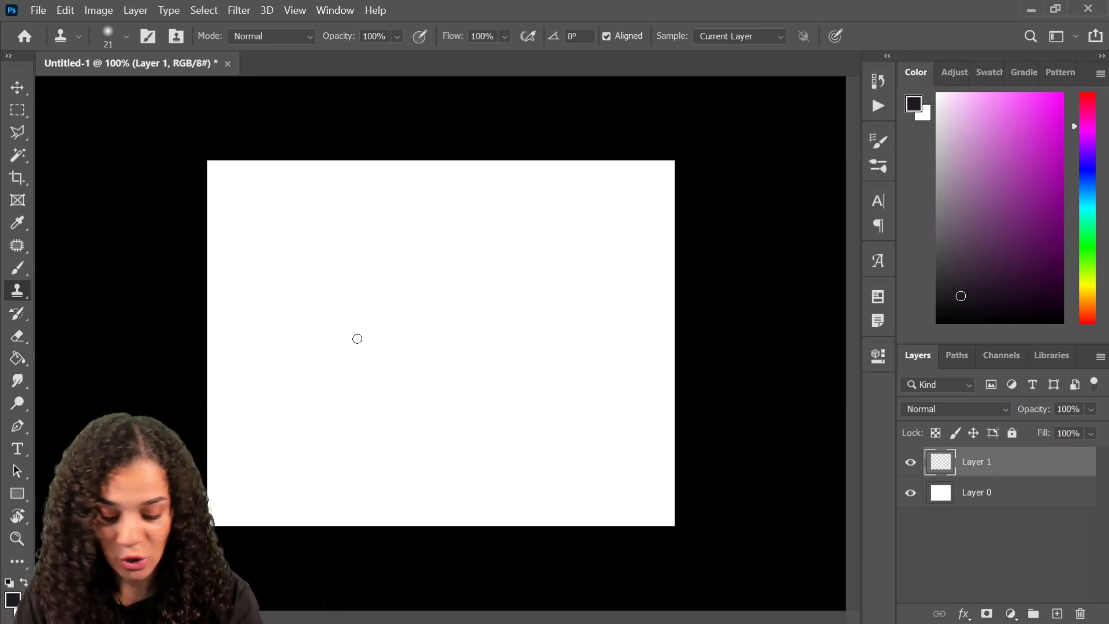
{"action": "key", "text": "d"}
{"action": "right_click", "coordinate": [390, 339]}
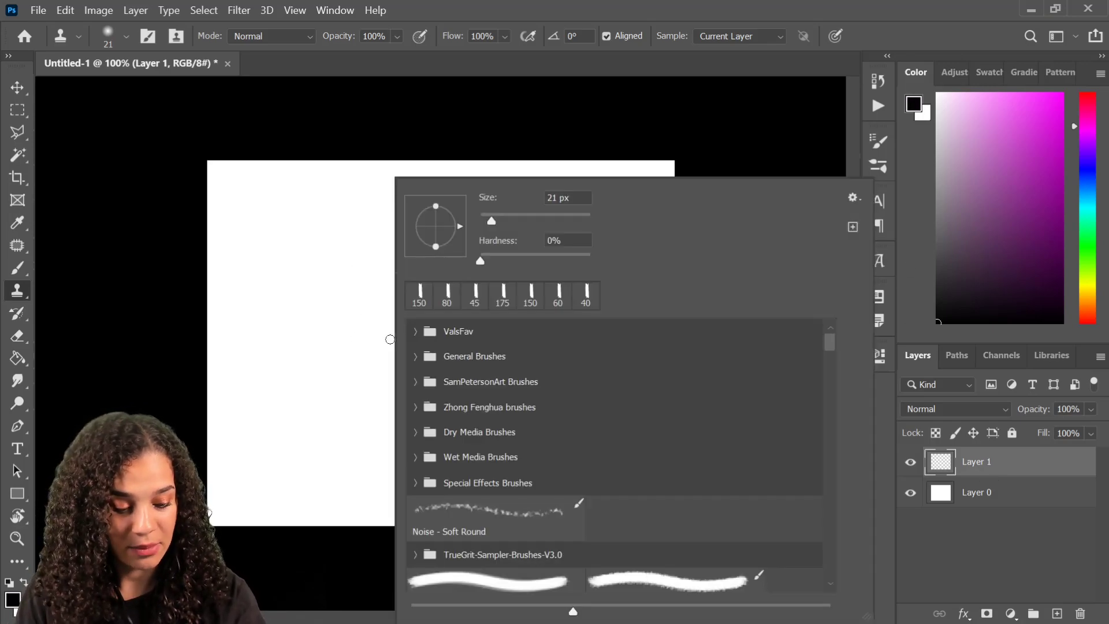
{"action": "left_click", "coordinate": [473, 298]}
{"action": "left_click", "coordinate": [326, 302]}
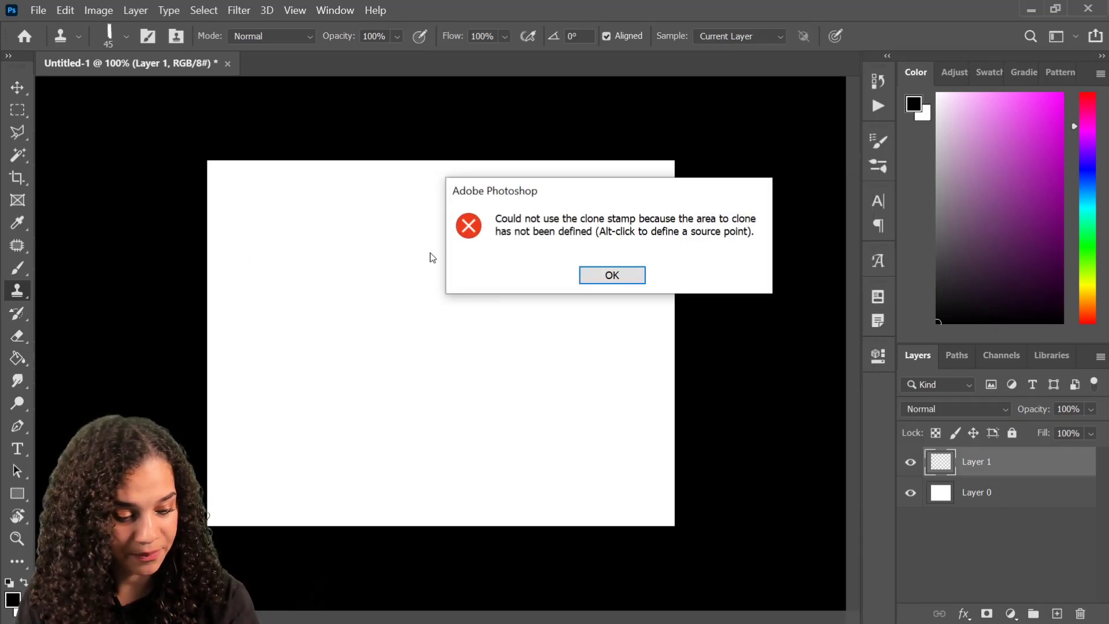
{"action": "left_click", "coordinate": [611, 275]}
Switch to the Brush tool, undo a test stroke and set the brush size to 35.
{"action": "key", "text": "b"}
{"action": "mouse_move", "coordinate": [376, 289]}
{"action": "left_mouse_down"}
{"action": "mouse_move", "coordinate": [548, 358]}
{"action": "mouse_move", "coordinate": [508, 289]}
{"action": "mouse_move", "coordinate": [468, 393]}
{"action": "left_mouse_up"}
{"action": "key", "text": "ctrl+z"}
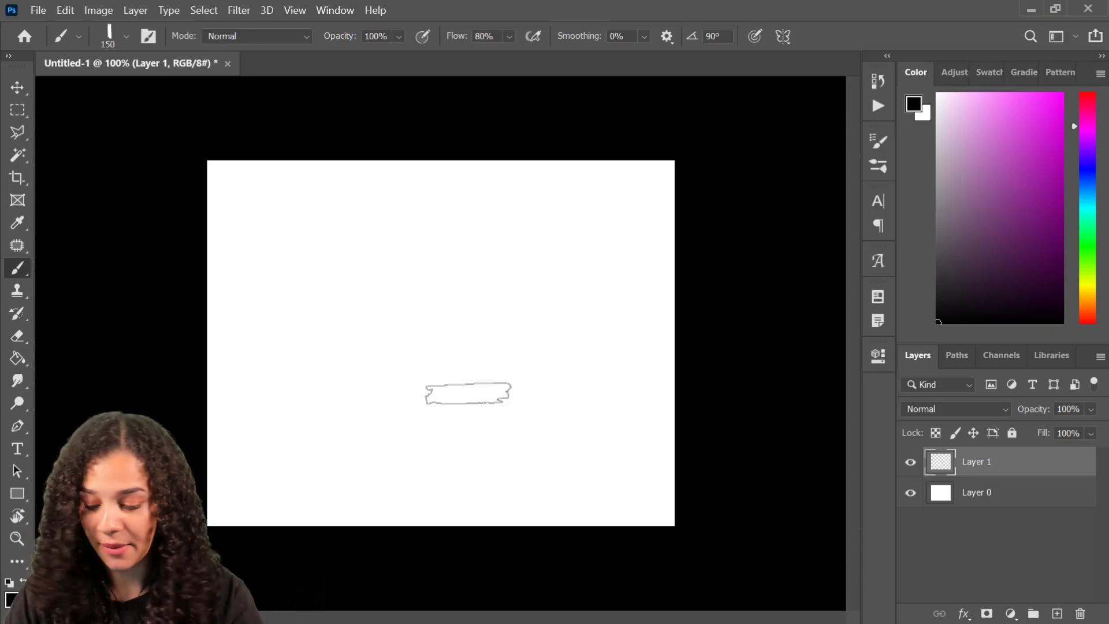
{"action": "key", "text": "bracketleft"}
{"action": "key", "text": "bracketleft"}
{"action": "key", "text": "bracketleft"}
{"action": "key", "text": "bracketleft"}
{"action": "key", "text": "bracketleft"}
{"action": "key", "text": "bracketleft"}
{"action": "key", "text": "bracketleft"}
{"action": "key", "text": "bracketleft"}
{"action": "key", "text": "bracketleft"}
{"action": "key", "text": "bracketleft"}
{"action": "key", "text": "bracketleft"}
{"action": "key", "text": "bracketleft"}
{"action": "key", "text": "bracketleft"}
{"action": "key", "text": "bracketleft"}
{"action": "key", "text": "bracketleft"}
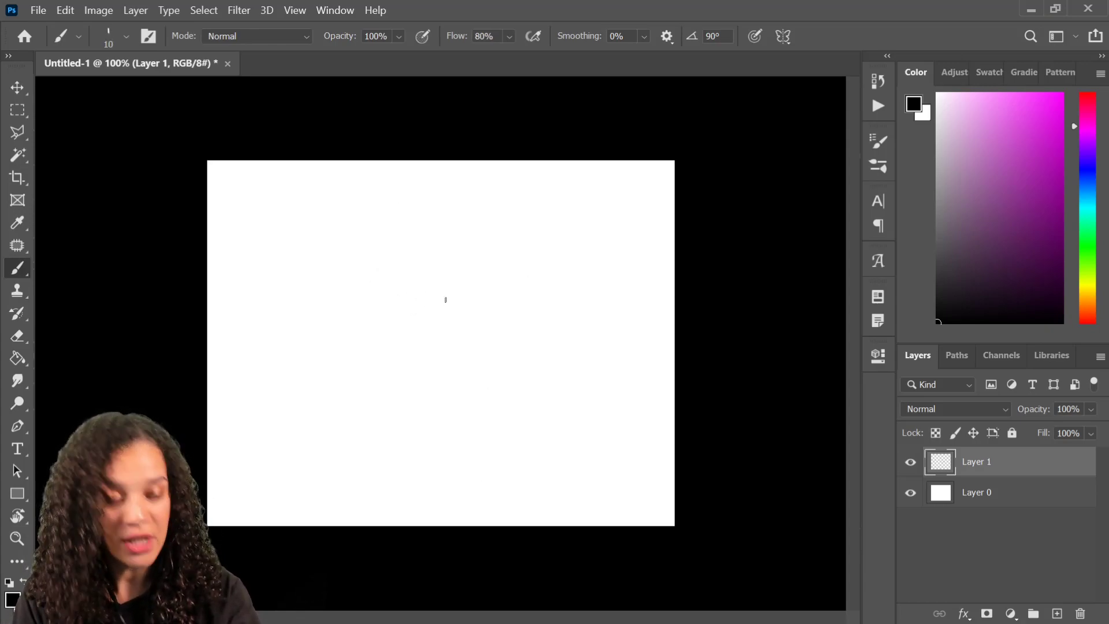
{"action": "key", "text": "bracketright"}
{"action": "key", "text": "bracketright"}
{"action": "key", "text": "bracketright"}
{"action": "key", "text": "bracketright"}
{"action": "key", "text": "bracketright"}
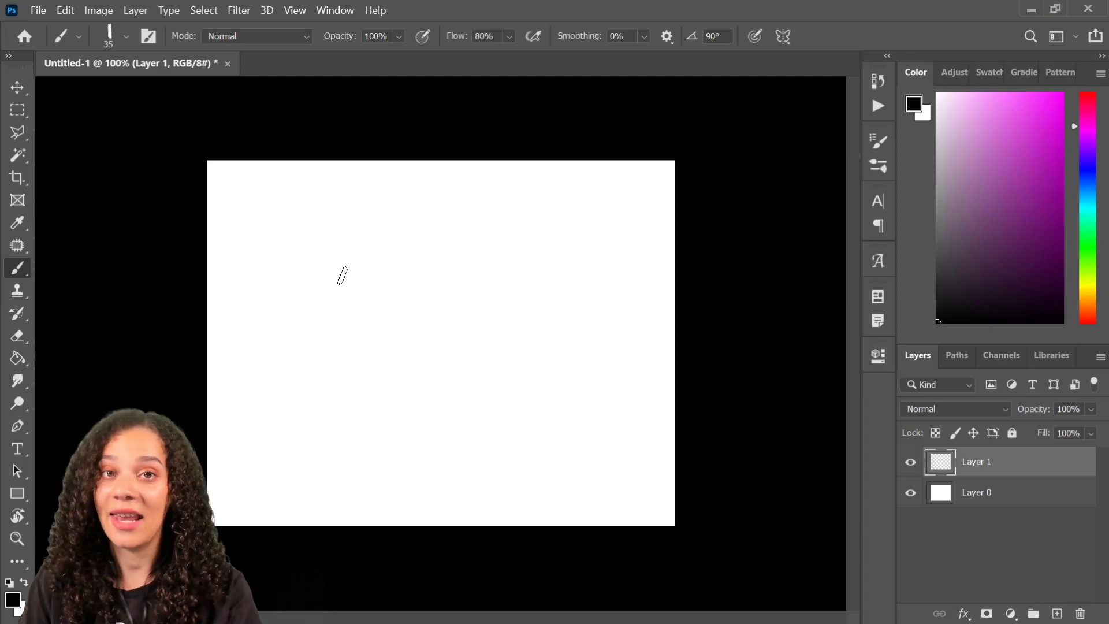
Paint the large house's thick black roof lines and side wall, plus a smaller roof beside it, on the blank layer.
{"action": "mouse_move", "coordinate": [210, 340]}
{"action": "left_mouse_down"}
{"action": "mouse_move", "coordinate": [344, 216]}
{"action": "mouse_move", "coordinate": [334, 237]}
{"action": "mouse_move", "coordinate": [352, 205]}
{"action": "mouse_move", "coordinate": [552, 328]}
{"action": "mouse_move", "coordinate": [527, 494]}
{"action": "left_mouse_up"}
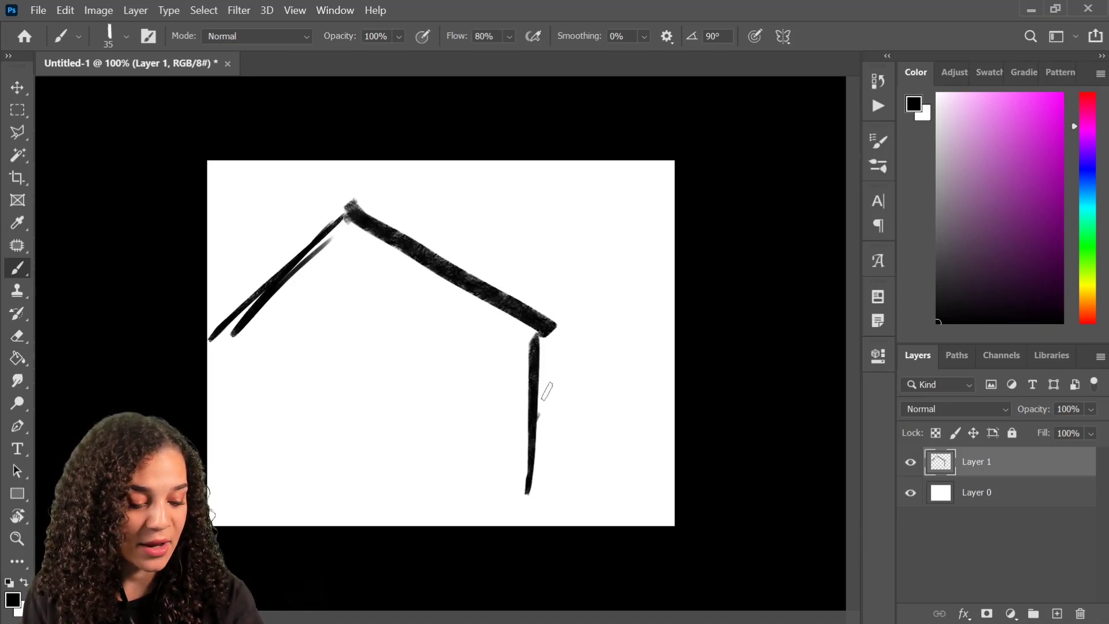
{"action": "mouse_move", "coordinate": [537, 407]}
{"action": "left_mouse_down"}
{"action": "mouse_move", "coordinate": [603, 377]}
{"action": "mouse_move", "coordinate": [670, 451]}
{"action": "left_mouse_up"}
{"action": "mouse_move", "coordinate": [635, 398]}
{"action": "left_mouse_down"}
{"action": "mouse_move", "coordinate": [580, 386]}
{"action": "mouse_move", "coordinate": [529, 501]}
{"action": "left_mouse_up"}
{"action": "left_click_drag", "start_coordinate": [530, 430], "coordinate": [536, 522]}
{"action": "left_click_drag", "start_coordinate": [337, 213], "coordinate": [209, 317]}
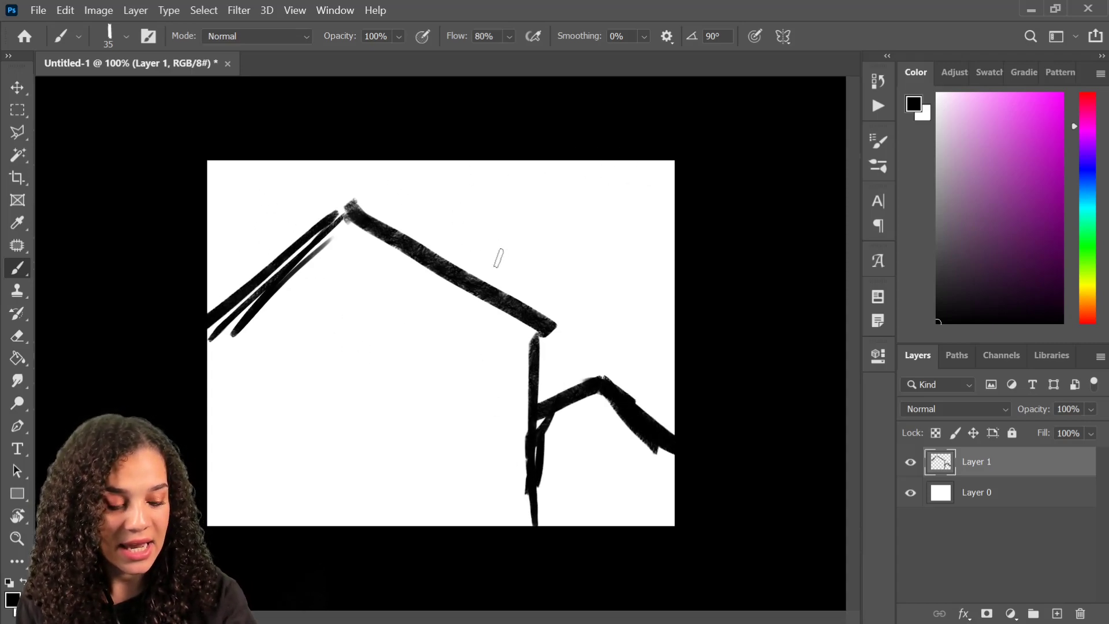
Paint a large round moon outline rising behind the house's roof slope, with a short inner stroke.
{"action": "mouse_move", "coordinate": [467, 224]}
{"action": "left_mouse_down"}
{"action": "mouse_move", "coordinate": [605, 198]}
{"action": "mouse_move", "coordinate": [631, 278]}
{"action": "left_mouse_up"}
{"action": "mouse_move", "coordinate": [605, 332]}
{"action": "left_mouse_down"}
{"action": "mouse_move", "coordinate": [632, 254]}
{"action": "mouse_move", "coordinate": [438, 237]}
{"action": "left_mouse_up"}
{"action": "left_click_drag", "start_coordinate": [580, 273], "coordinate": [571, 297]}
{"action": "mouse_move", "coordinate": [457, 263]}
{"action": "left_mouse_down"}
{"action": "mouse_move", "coordinate": [462, 244]}
{"action": "mouse_move", "coordinate": [598, 233]}
{"action": "left_mouse_up"}
{"action": "left_click_drag", "start_coordinate": [633, 280], "coordinate": [582, 345]}
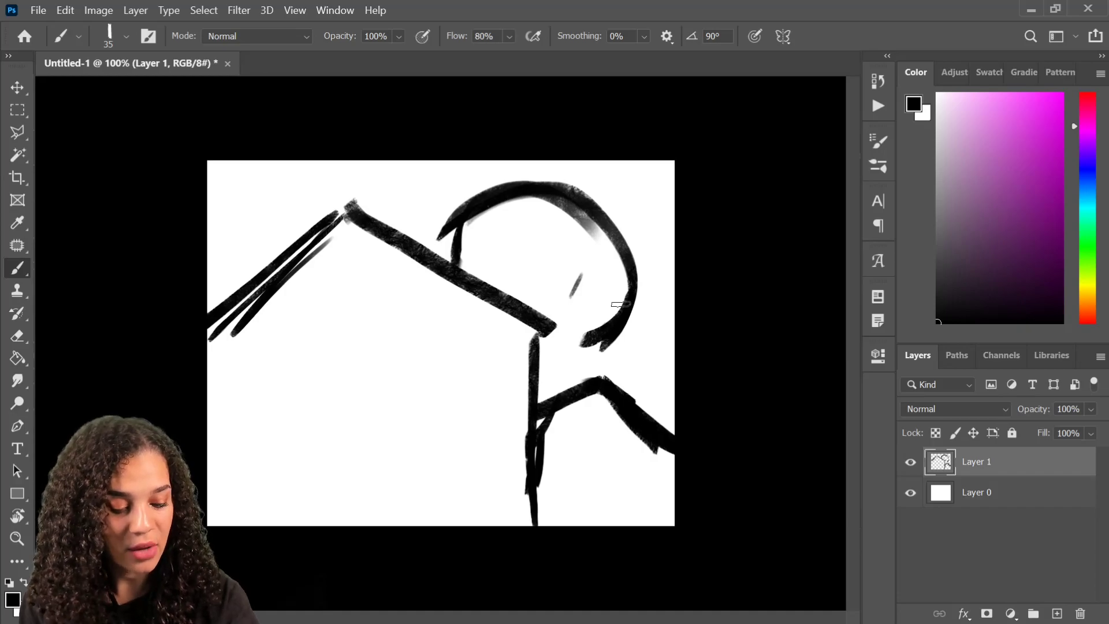
Paint a square window under the house's roof, a horizontal beam with three posts below it, and a base line under the smaller roof.
{"action": "mouse_move", "coordinate": [312, 278]}
{"action": "left_mouse_down"}
{"action": "mouse_move", "coordinate": [315, 374]}
{"action": "mouse_move", "coordinate": [354, 361]}
{"action": "mouse_move", "coordinate": [334, 361]}
{"action": "left_mouse_up"}
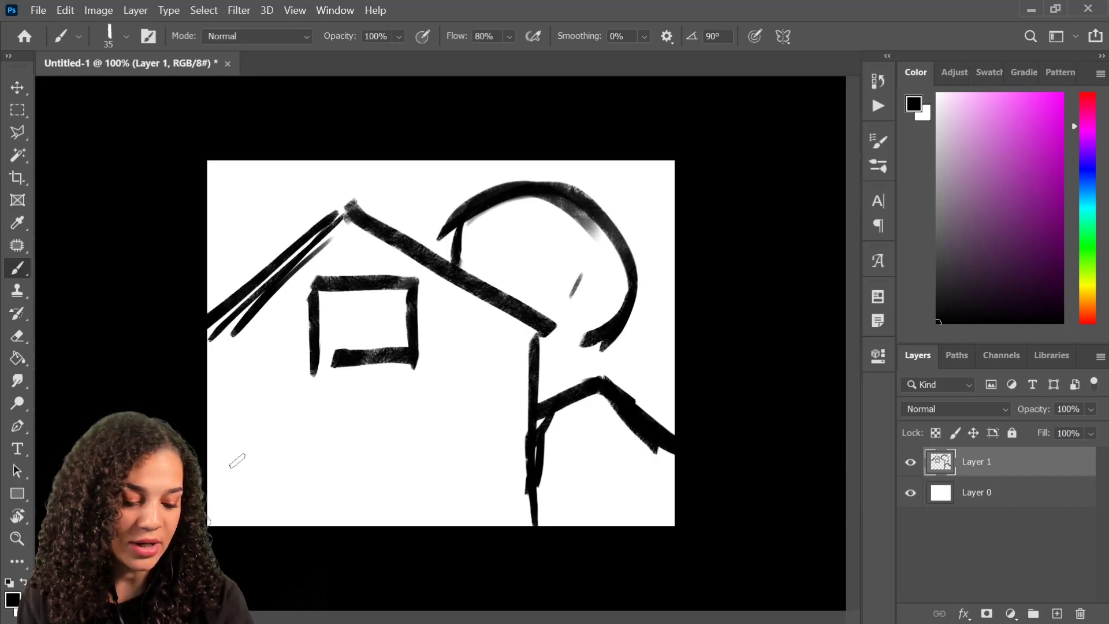
{"action": "left_click_drag", "start_coordinate": [215, 420], "coordinate": [497, 392]}
{"action": "left_click_drag", "start_coordinate": [253, 418], "coordinate": [268, 525]}
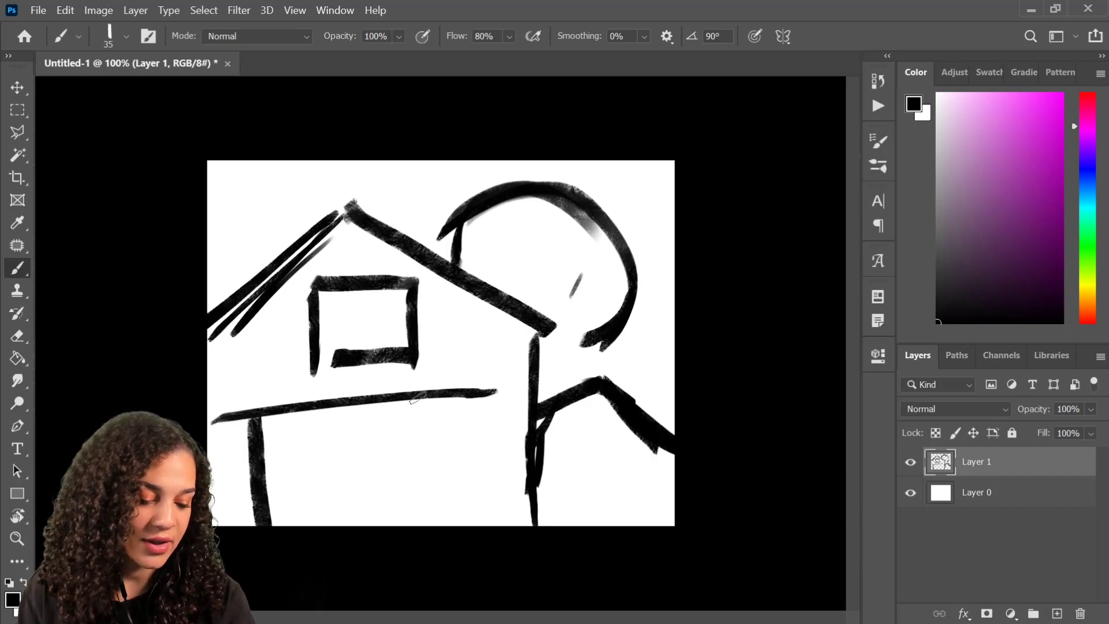
{"action": "left_click_drag", "start_coordinate": [352, 409], "coordinate": [345, 522]}
{"action": "left_click_drag", "start_coordinate": [450, 395], "coordinate": [467, 524]}
{"action": "left_click_drag", "start_coordinate": [546, 460], "coordinate": [650, 450]}
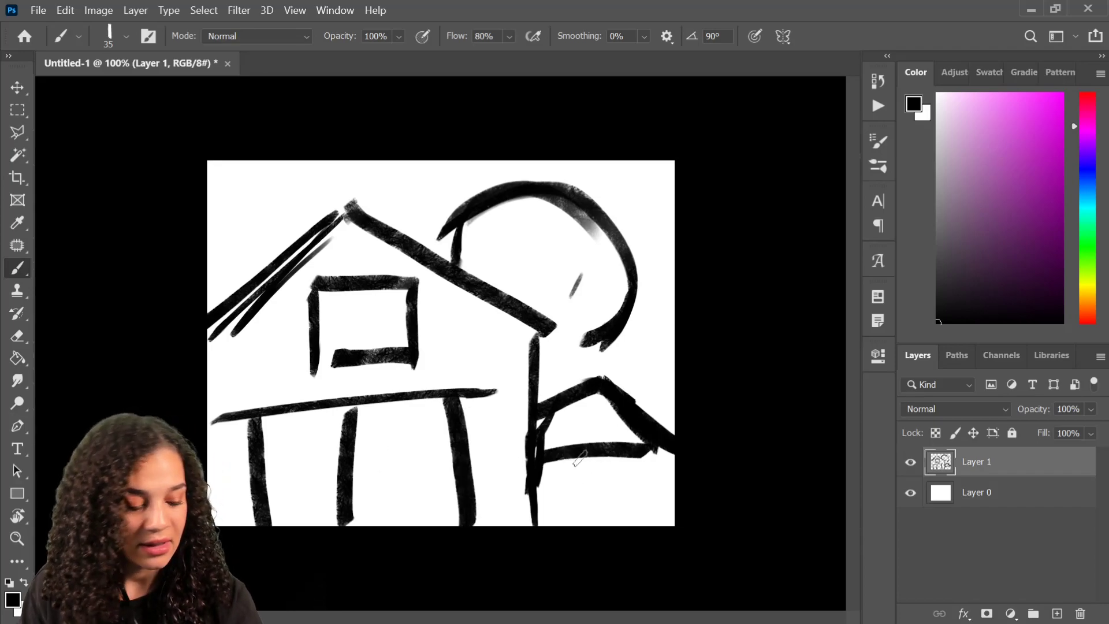
Paint two posts under the smaller house and, at brush size 15, add thin lines along the beams, walls and small roof.
{"action": "left_click_drag", "start_coordinate": [579, 460], "coordinate": [582, 522]}
{"action": "left_click_drag", "start_coordinate": [632, 455], "coordinate": [625, 522]}
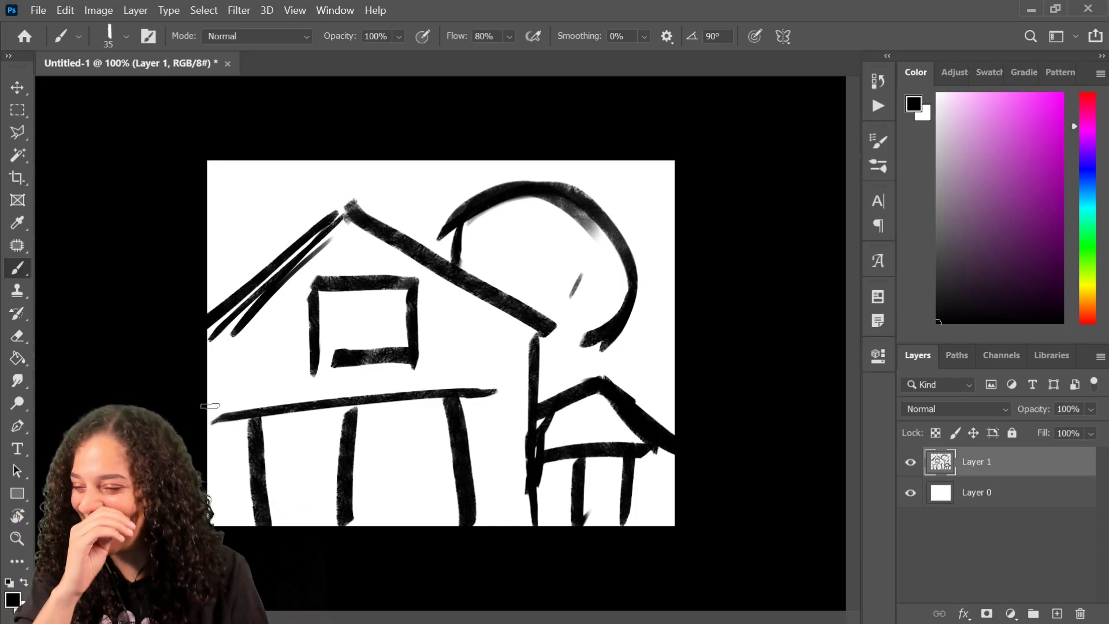
{"action": "key", "text": "bracketleft"}
{"action": "key", "text": "bracketleft"}
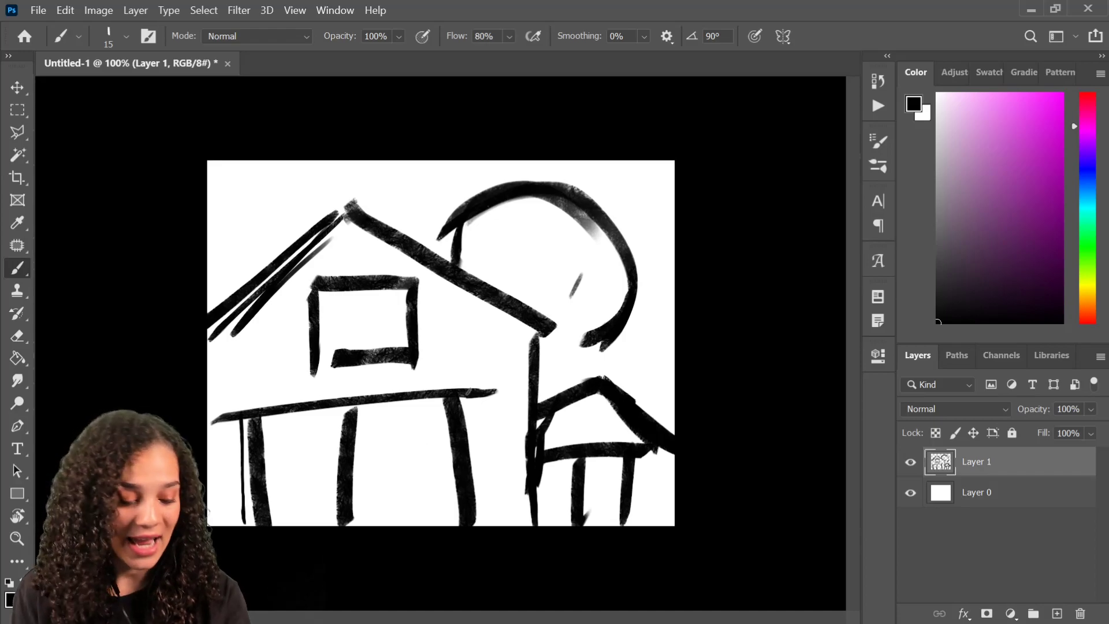
{"action": "mouse_move", "coordinate": [222, 422]}
{"action": "left_mouse_down"}
{"action": "mouse_move", "coordinate": [505, 420]}
{"action": "mouse_move", "coordinate": [303, 394]}
{"action": "mouse_move", "coordinate": [222, 399]}
{"action": "left_mouse_up"}
{"action": "left_click_drag", "start_coordinate": [531, 340], "coordinate": [518, 524]}
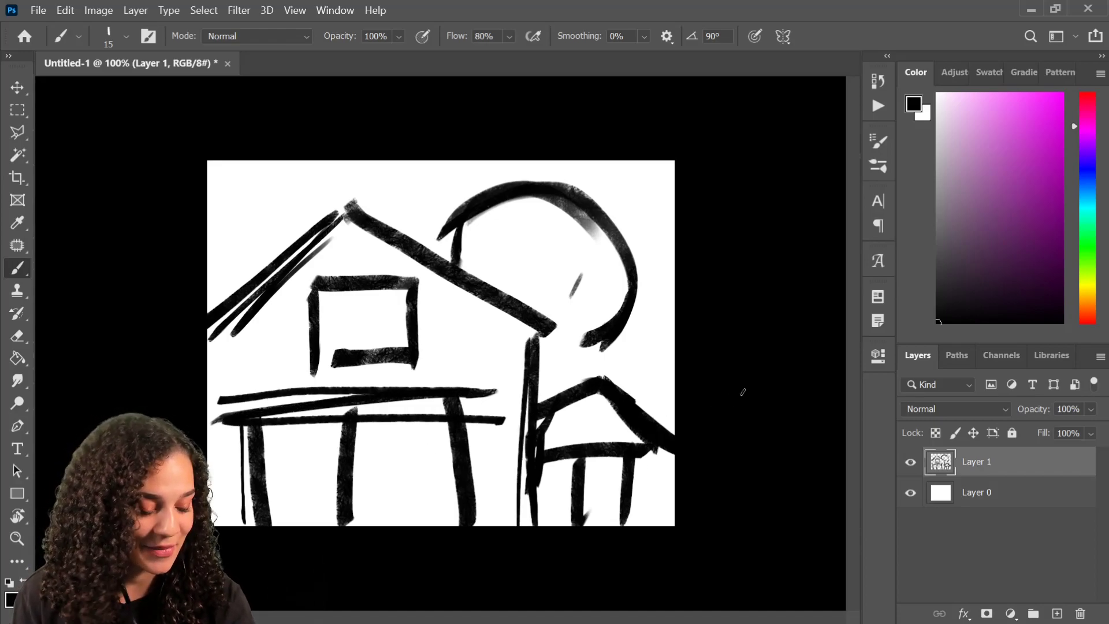
{"action": "mouse_move", "coordinate": [595, 368]}
{"action": "left_mouse_down"}
{"action": "mouse_move", "coordinate": [530, 417]}
{"action": "mouse_move", "coordinate": [675, 435]}
{"action": "mouse_move", "coordinate": [661, 526]}
{"action": "left_mouse_up"}
{"action": "left_click_drag", "start_coordinate": [658, 448], "coordinate": [660, 522]}
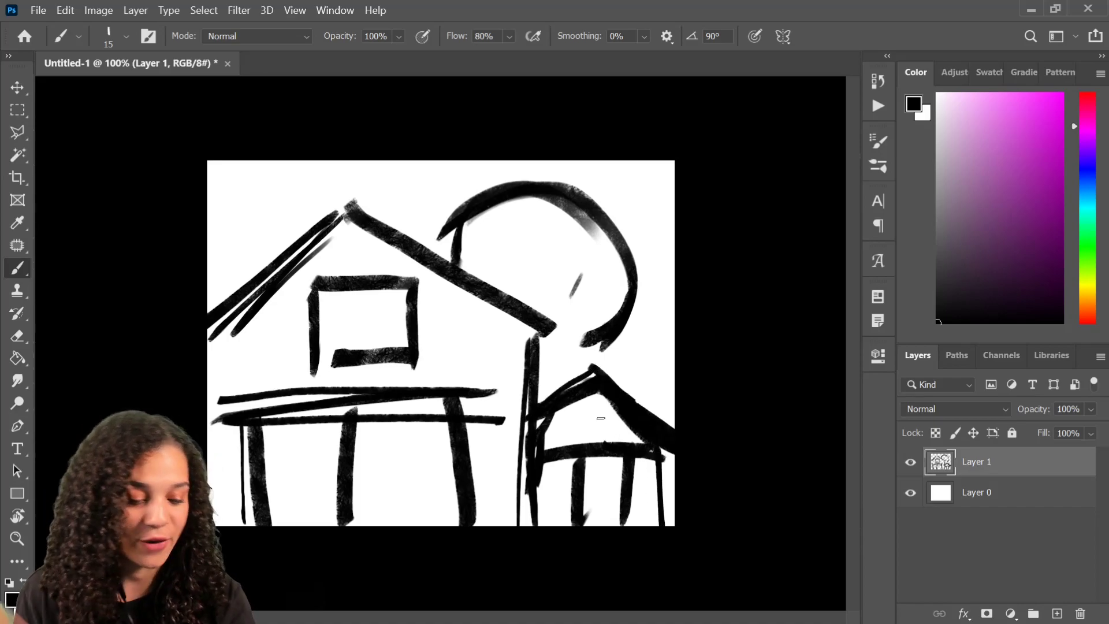
{"action": "left_click_drag", "start_coordinate": [518, 315], "coordinate": [526, 489]}
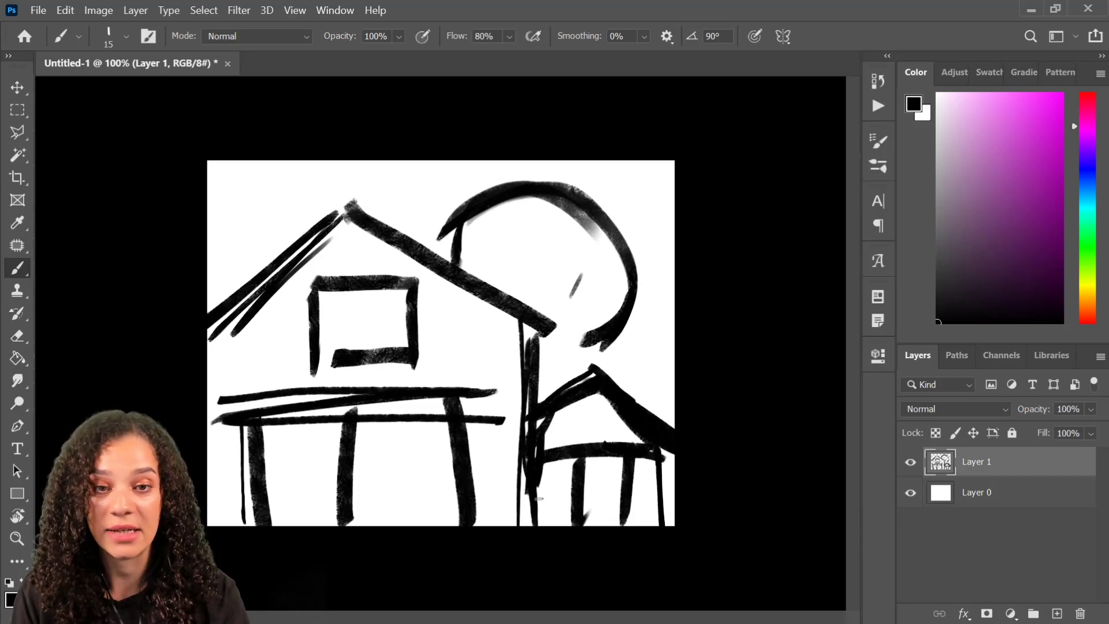
Fill a new layer above the sketch with dark blue using the Paint Bucket and set its blending mode to Multiply.
{"action": "key", "text": "ctrl+shift+alt+n"}
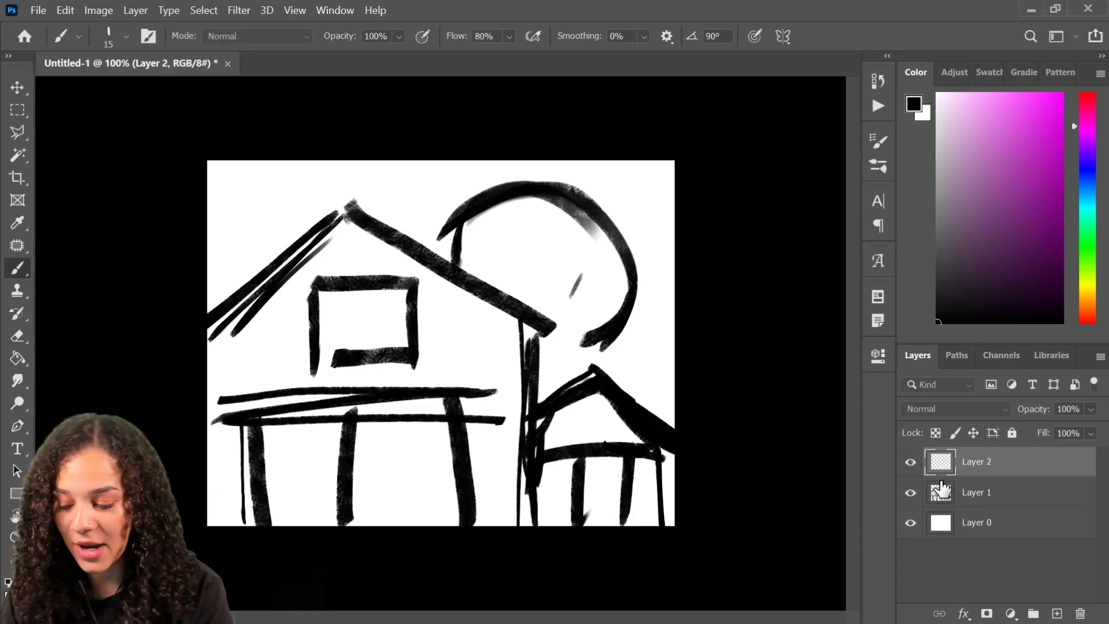
{"action": "left_click", "coordinate": [17, 357]}
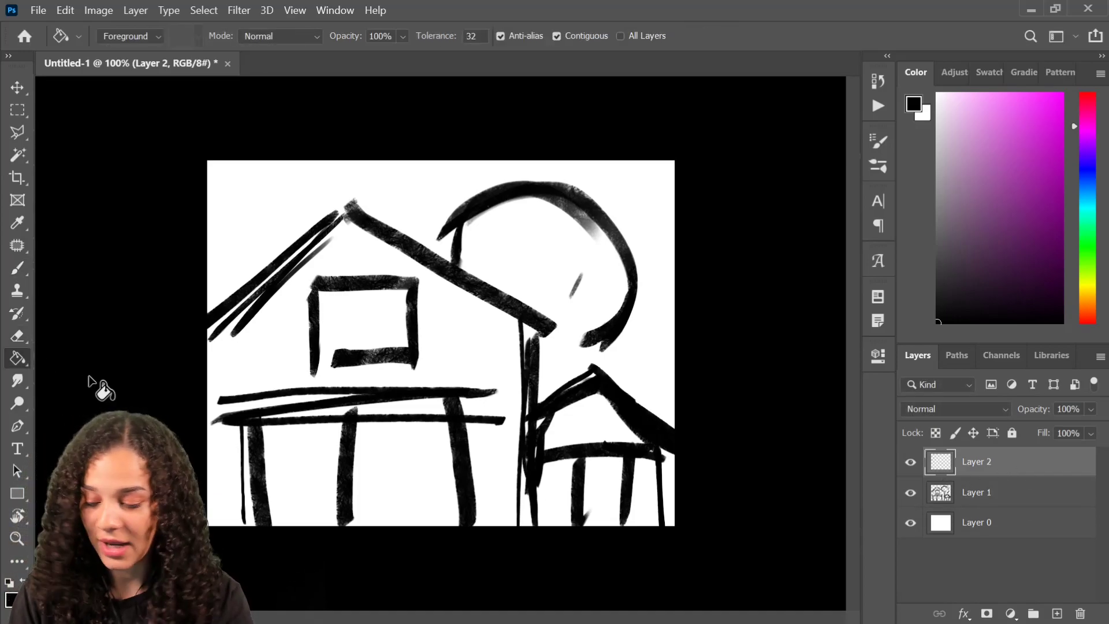
{"action": "left_click", "coordinate": [1020, 185]}
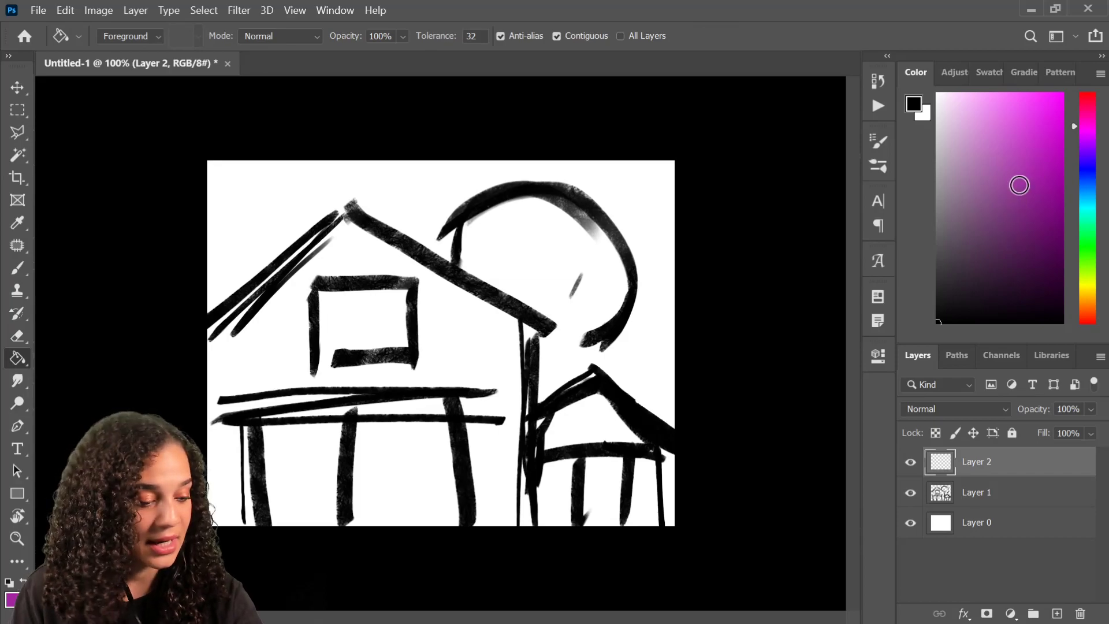
{"action": "left_click", "coordinate": [1088, 183]}
{"action": "left_click", "coordinate": [1042, 184]}
{"action": "left_click", "coordinate": [1021, 206]}
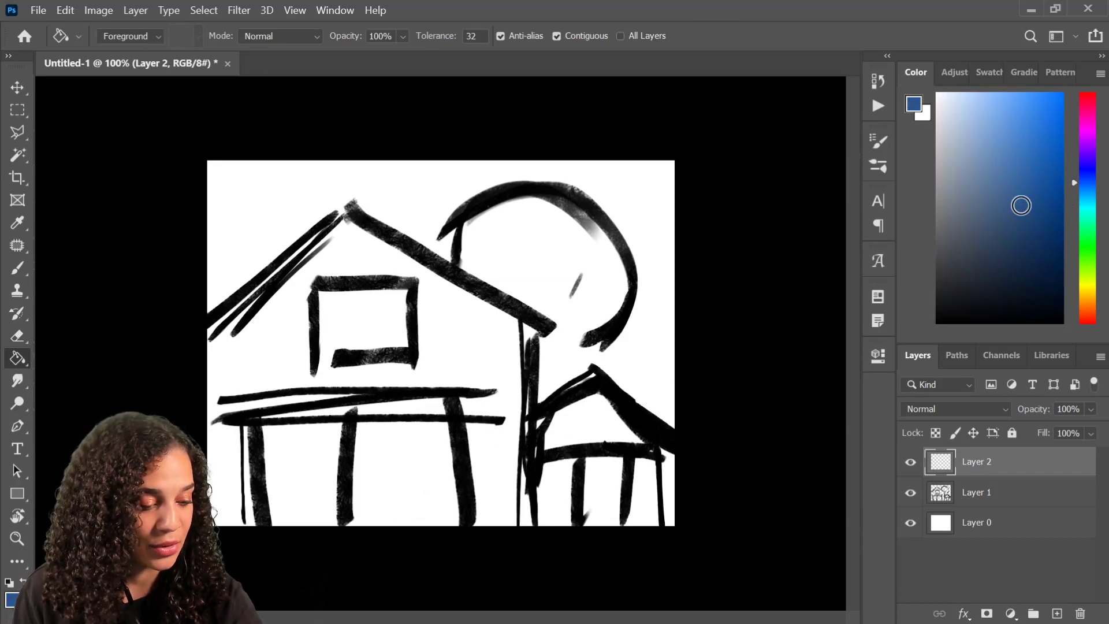
{"action": "left_click", "coordinate": [485, 398]}
{"action": "left_click", "coordinate": [941, 410]}
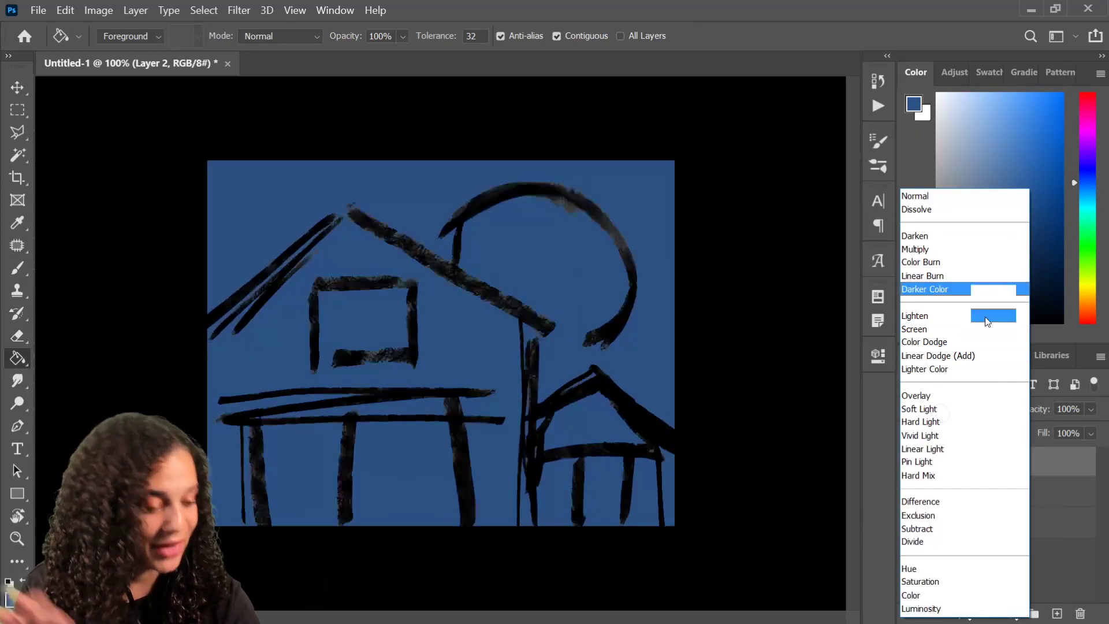
{"action": "left_click", "coordinate": [940, 253]}
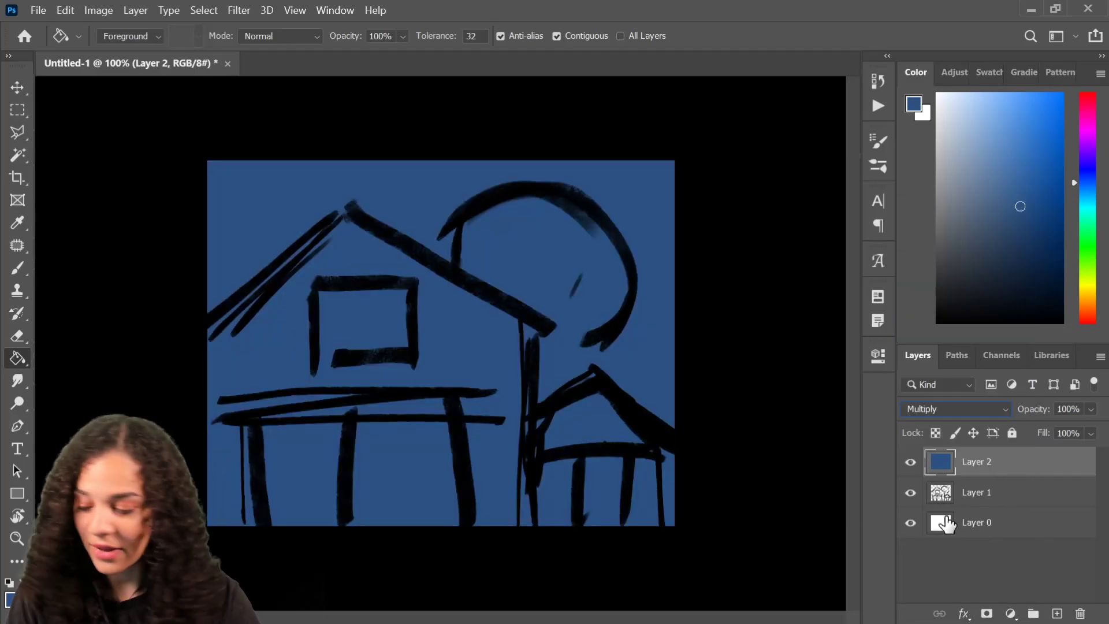
Hand-letter "PSDCC" in white across the moon on a new layer, using the Brush tool at size 35.
{"action": "key", "text": "x"}
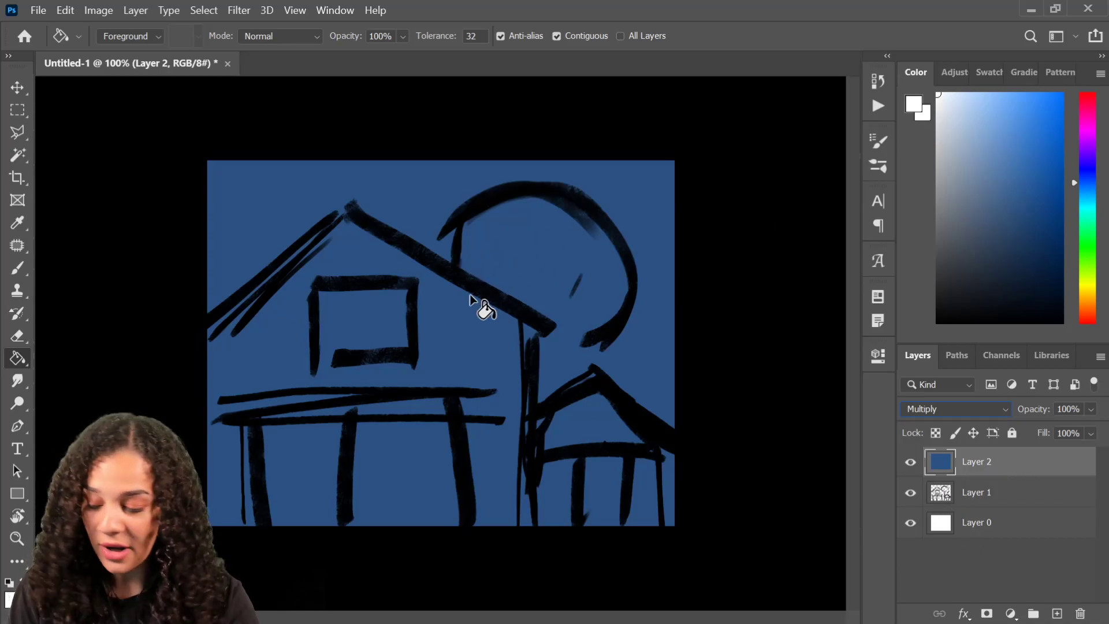
{"action": "key", "text": "ctrl+shift+alt+n"}
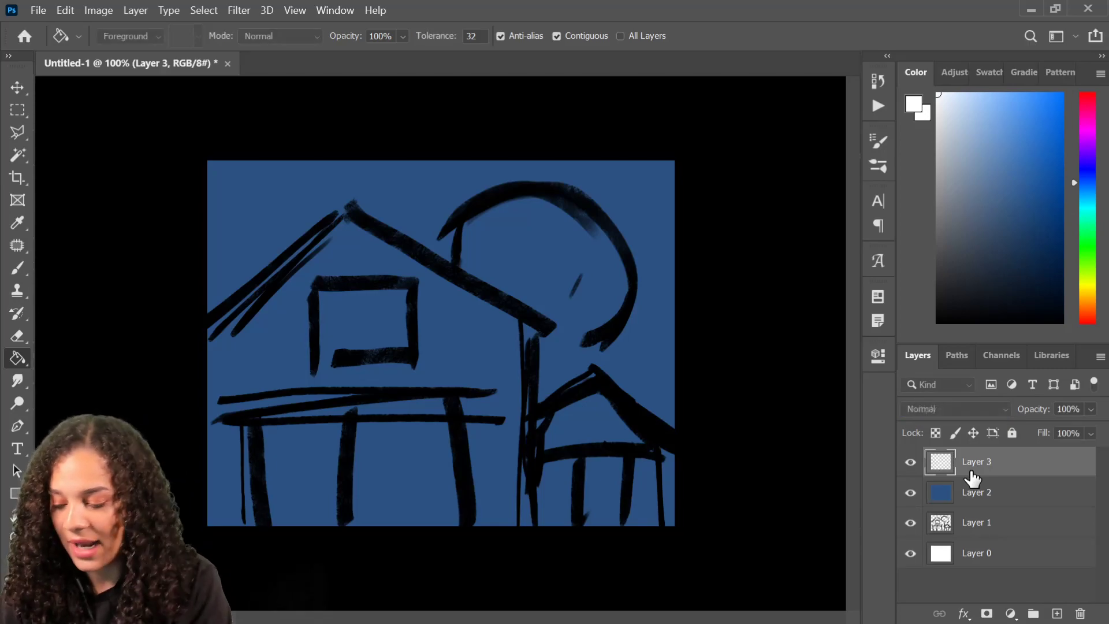
{"action": "key", "text": "b"}
{"action": "key", "text": "bracketright"}
{"action": "key", "text": "bracketright"}
{"action": "key", "text": "bracketright"}
{"action": "key", "text": "bracketright"}
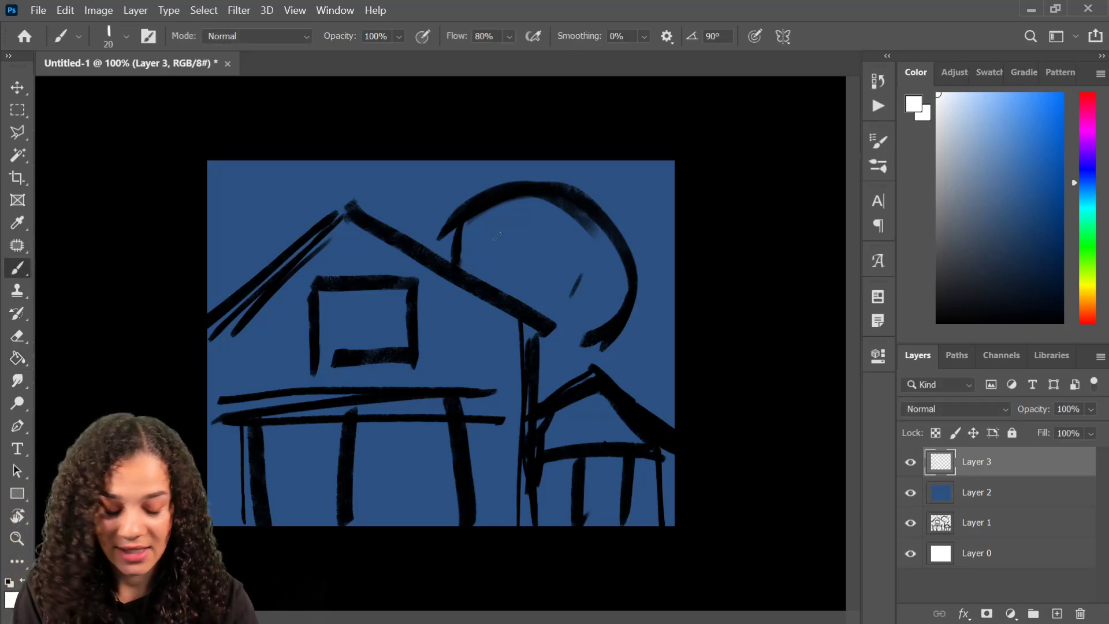
{"action": "mouse_move", "coordinate": [477, 215]}
{"action": "left_mouse_down"}
{"action": "mouse_move", "coordinate": [490, 262]}
{"action": "mouse_move", "coordinate": [513, 215]}
{"action": "mouse_move", "coordinate": [496, 248]}
{"action": "left_mouse_up"}
{"action": "mouse_move", "coordinate": [546, 214]}
{"action": "left_mouse_down"}
{"action": "mouse_move", "coordinate": [523, 234]}
{"action": "mouse_move", "coordinate": [540, 270]}
{"action": "mouse_move", "coordinate": [578, 272]}
{"action": "left_mouse_up"}
{"action": "mouse_move", "coordinate": [628, 219]}
{"action": "left_mouse_down"}
{"action": "mouse_move", "coordinate": [636, 268]}
{"action": "mouse_move", "coordinate": [661, 263]}
{"action": "left_mouse_up"}
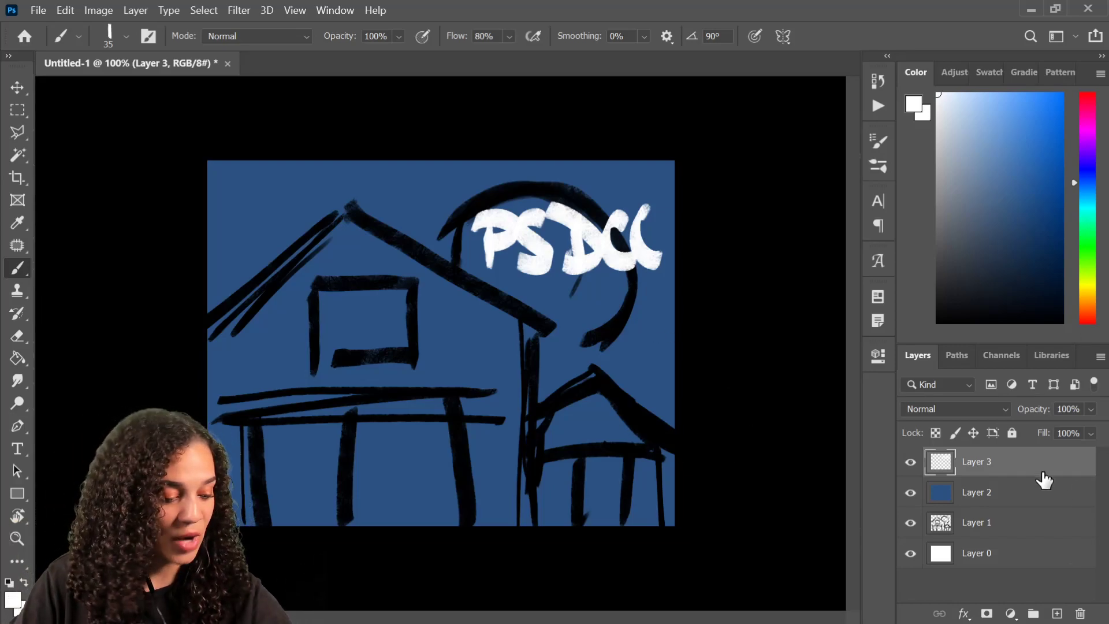
Select all the layers from Layer 3 down to Layer 0.
{"action": "left_click", "coordinate": [1030, 564], "text": "shift"}
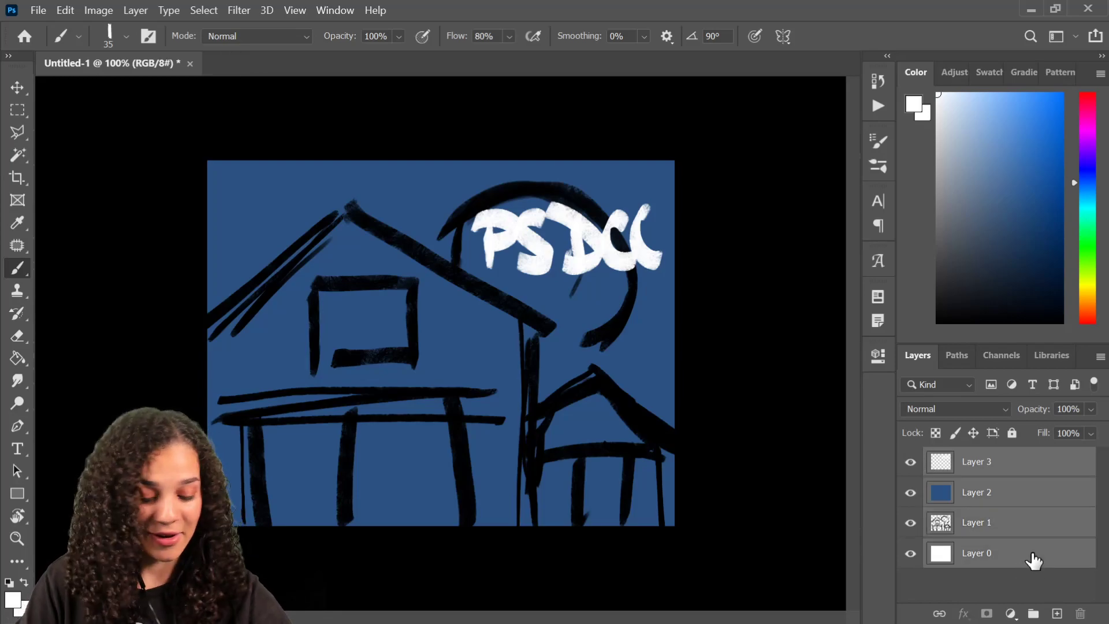
{"action": "key", "text": "ctrl+minus"}
{"action": "key", "text": "ctrl+plus"}
{"action": "key", "text": "ctrl+plus"}
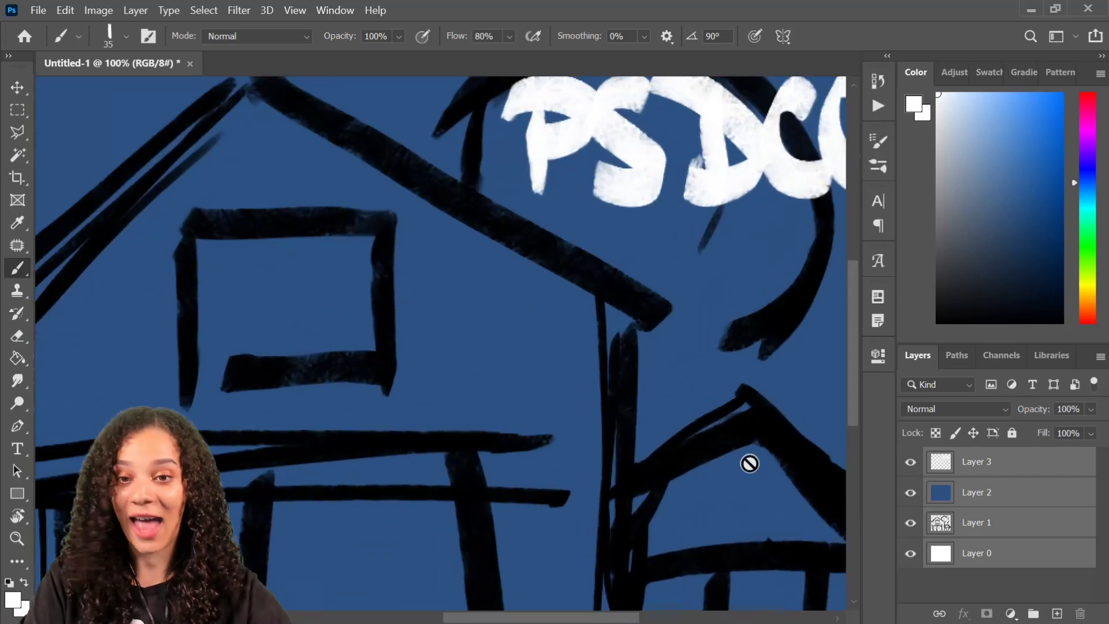
{"action": "key", "text": "ctrl+minus"}
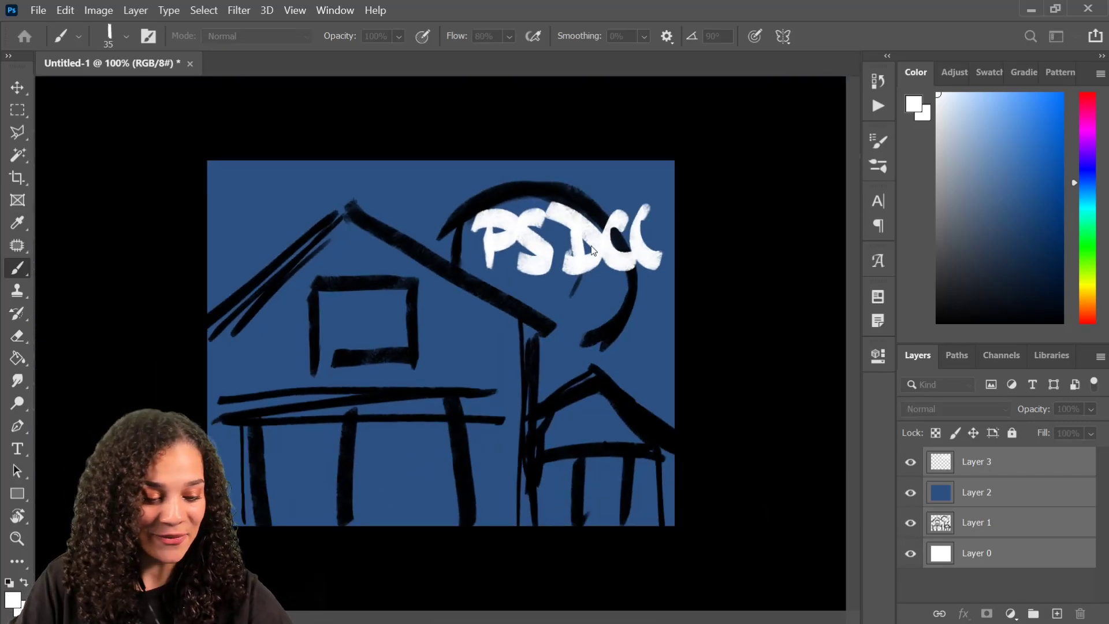
Save the thumbnail in the ADOBE folder under the file name cover.
{"action": "key", "text": "ctrl+s"}
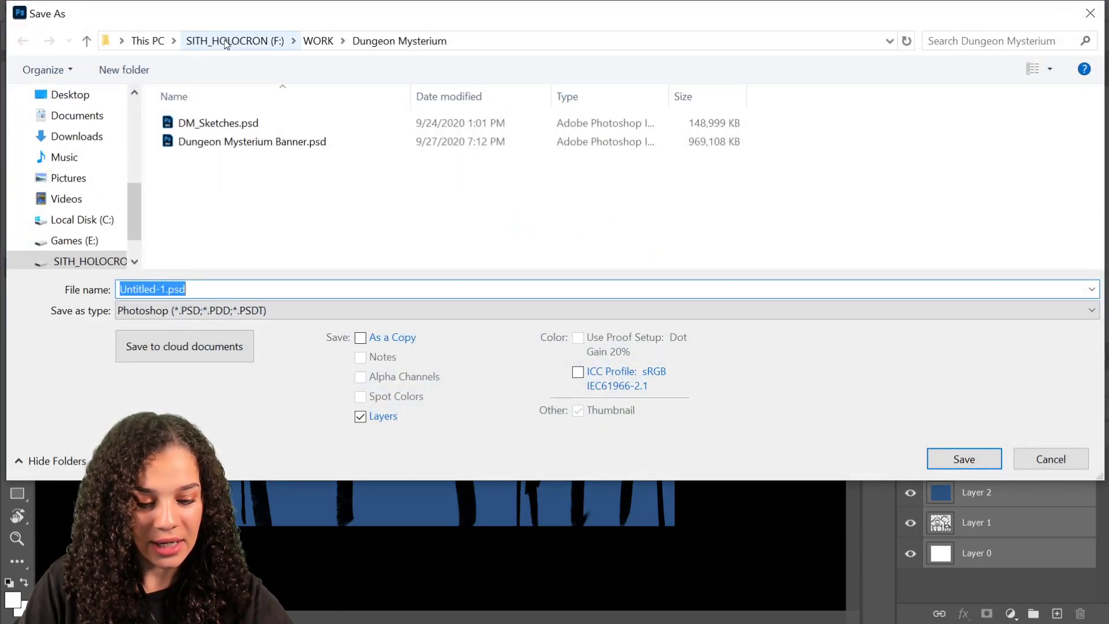
{"action": "key", "text": "Escape"}
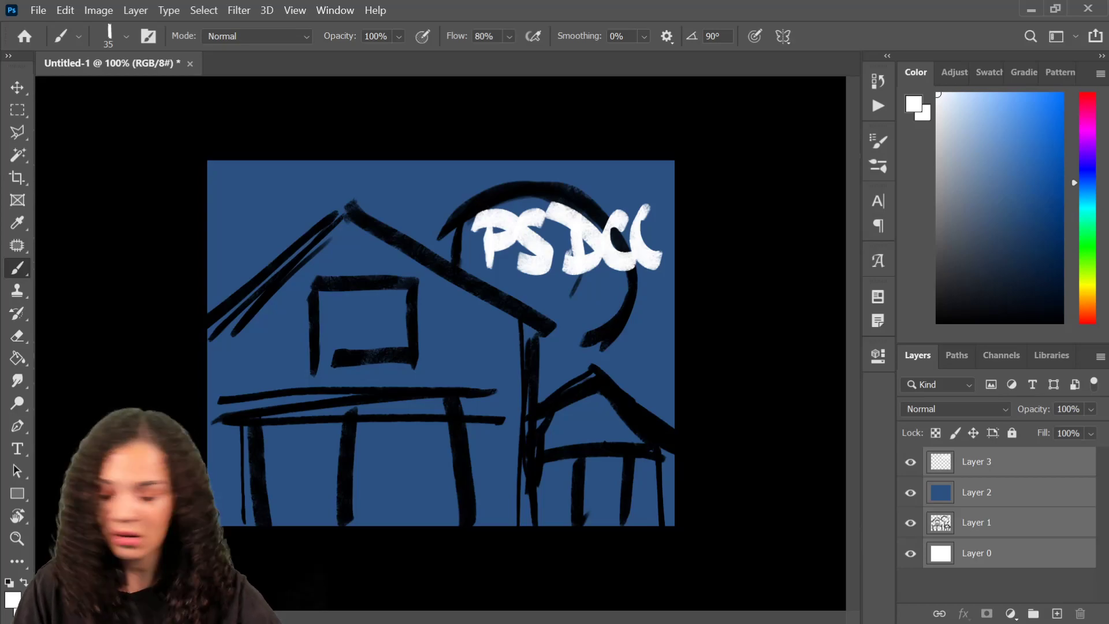
{"action": "key", "text": "ctrl+shift+s"}
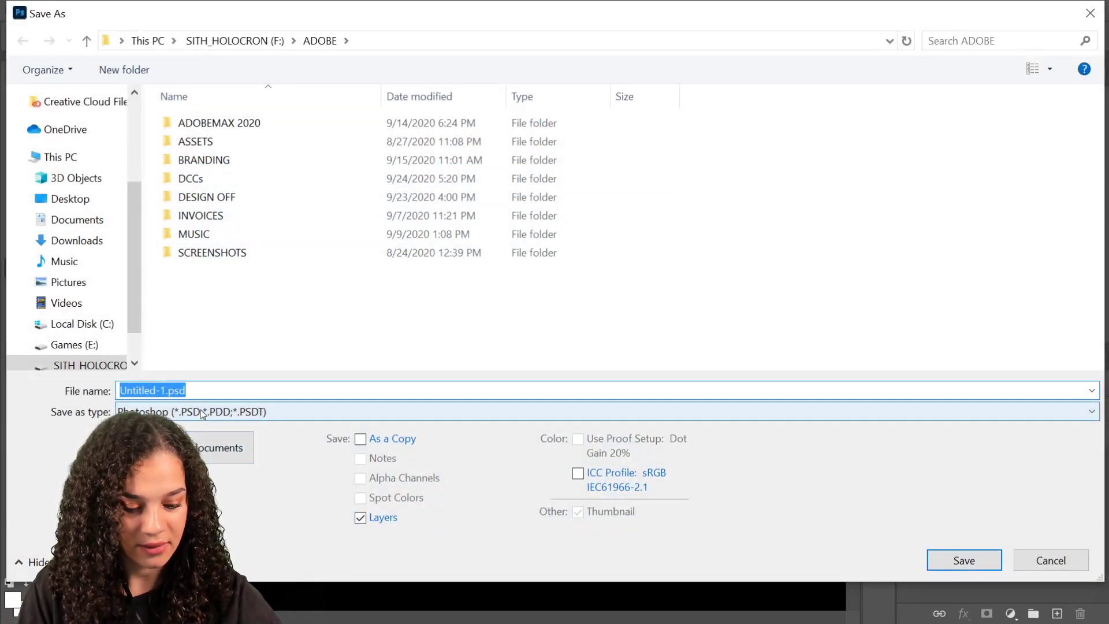
{"action": "type", "text": "cover"}
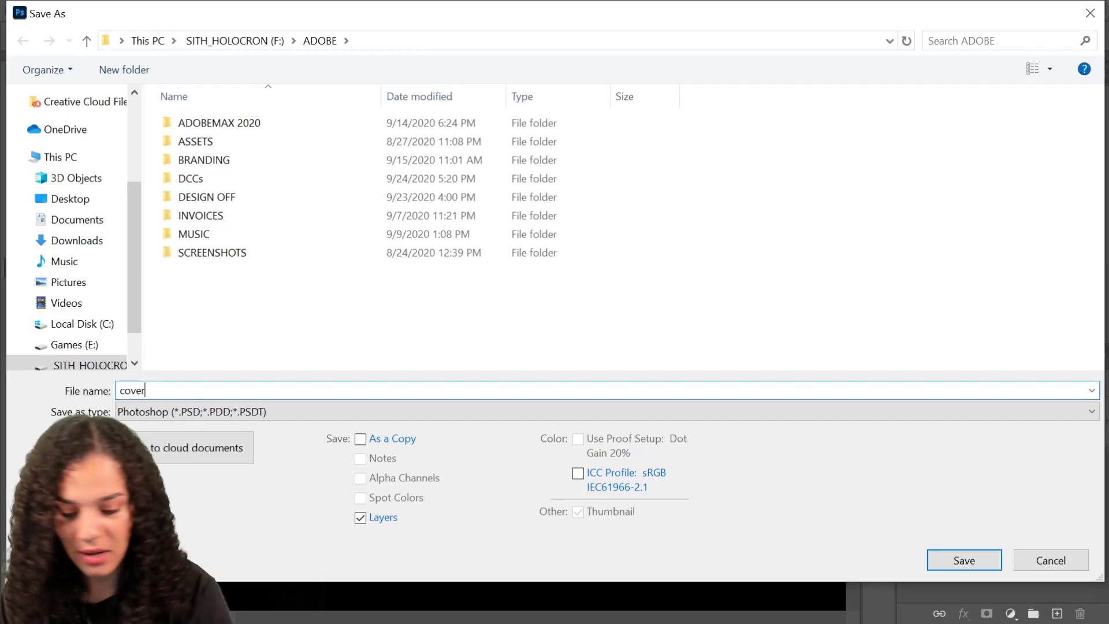
{"action": "key", "text": "Return"}
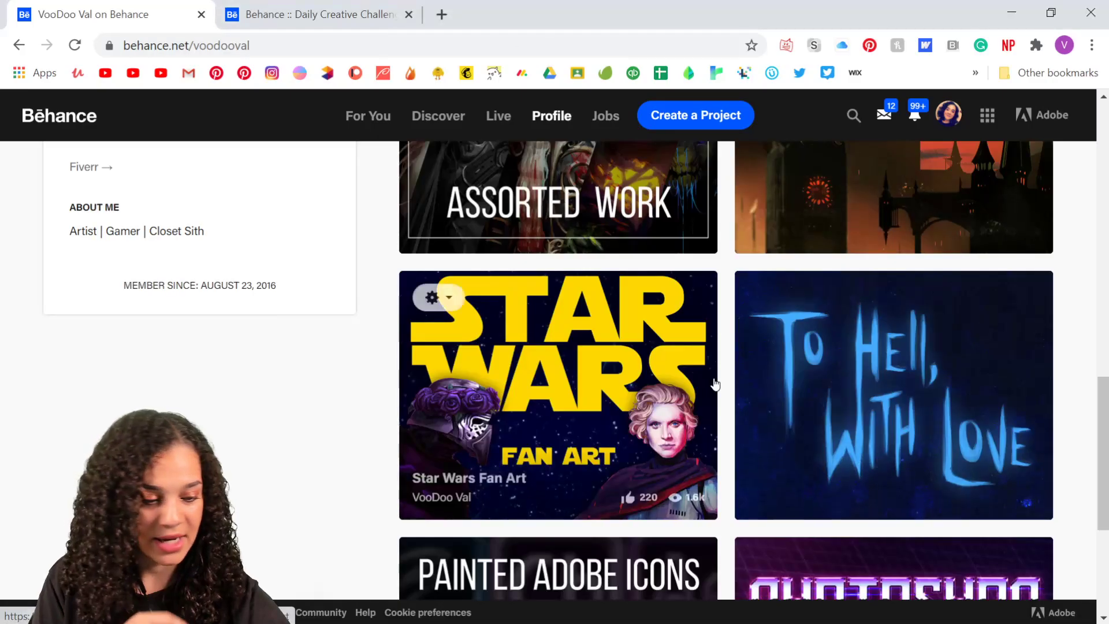
Switch to Behance in the browser and start a new project with the placeholder text "khjkghjkghjkg".
{"action": "scroll", "coordinate": [715, 382], "scroll_direction": "up", "scroll_amount": 5}
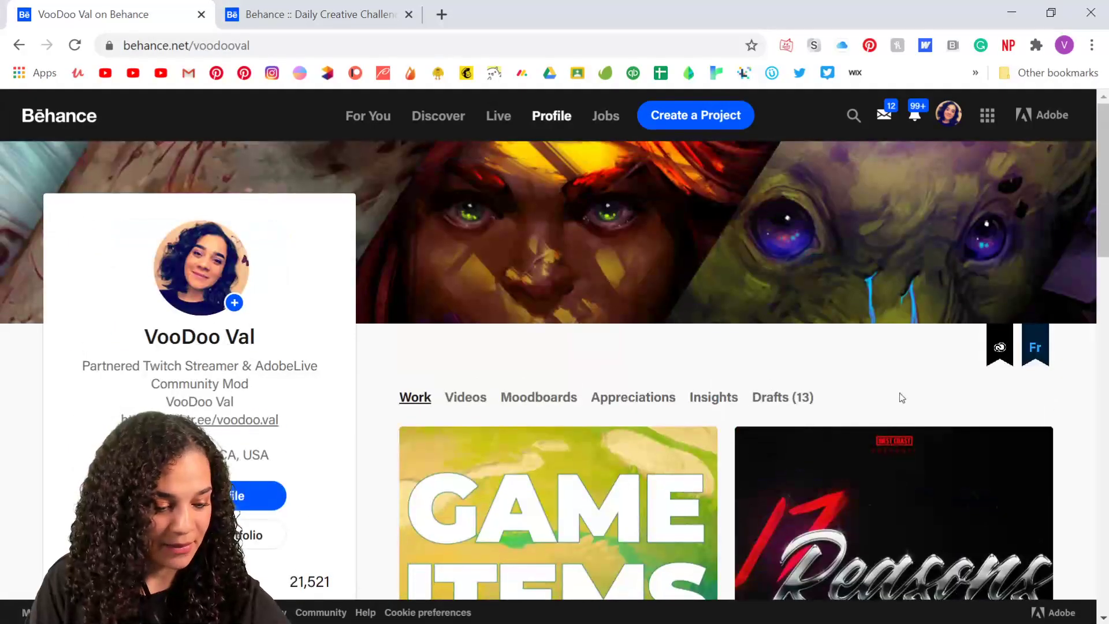
{"action": "left_click", "coordinate": [701, 117]}
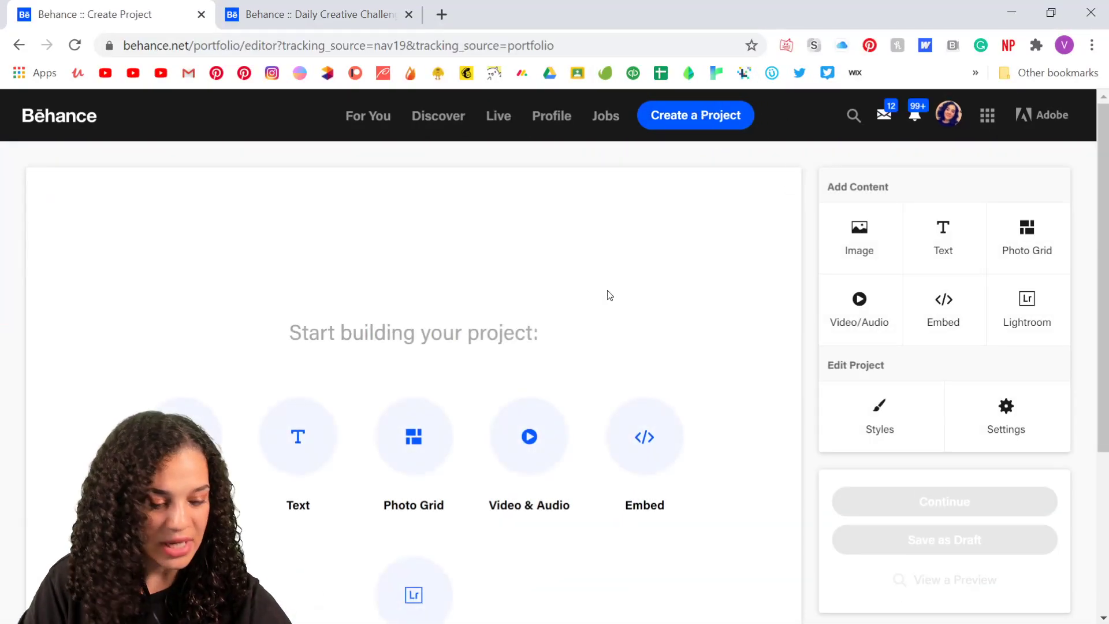
{"action": "left_click", "coordinate": [275, 434]}
{"action": "type", "text": "khjkghjkghjkg"}
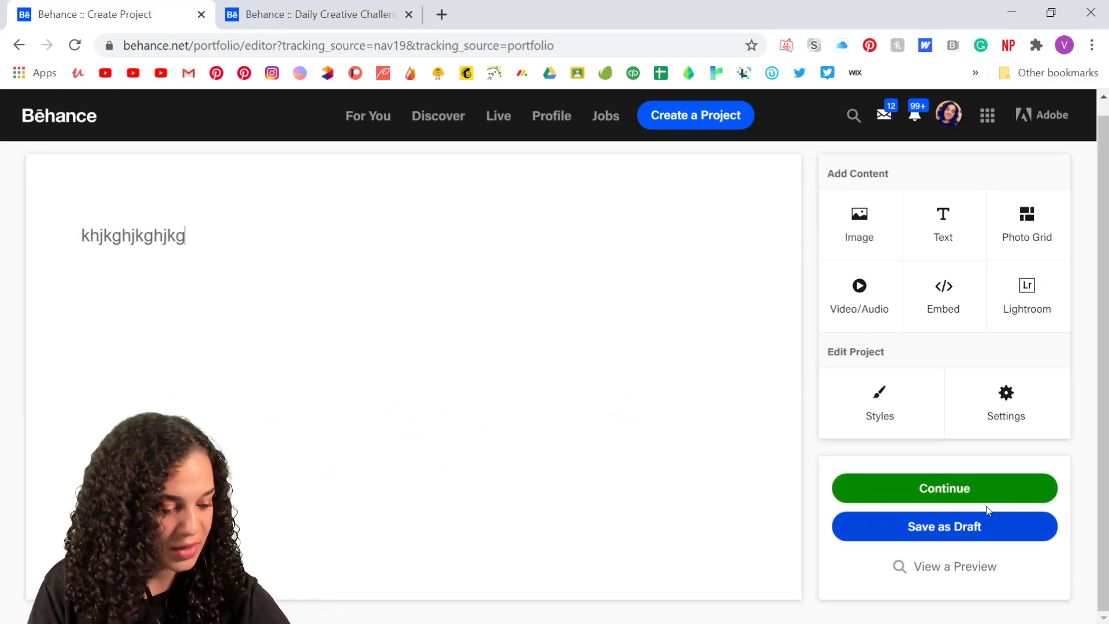
Continue to the project's publishing details and upload the house-and-moon sketch as the project cover.
{"action": "left_click", "coordinate": [978, 494]}
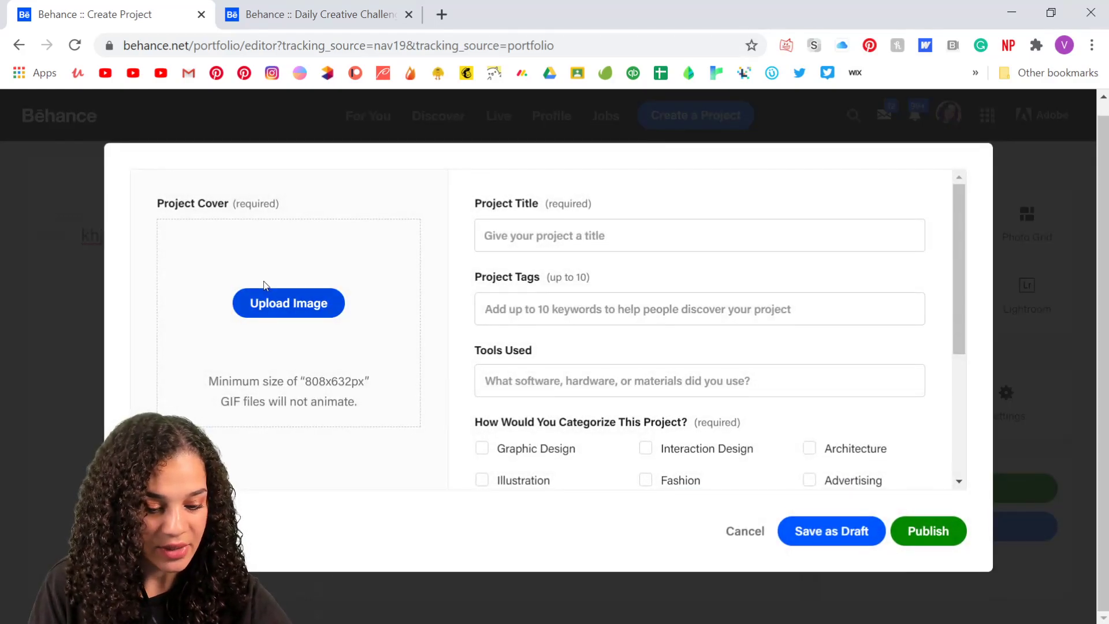
{"action": "left_click", "coordinate": [287, 303]}
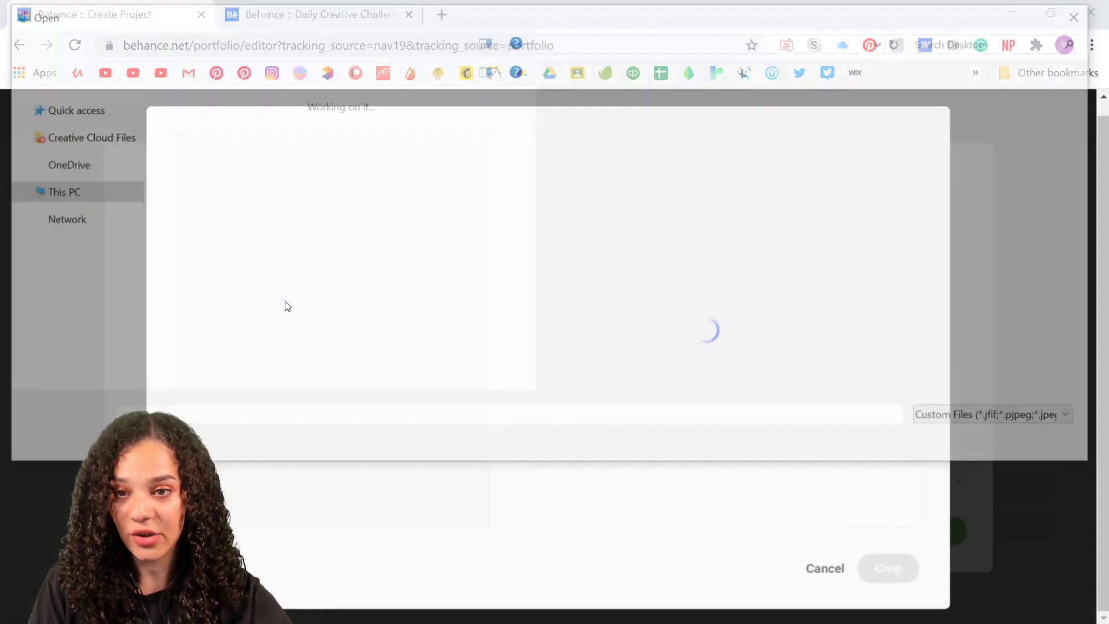
{"action": "key", "text": "Escape"}
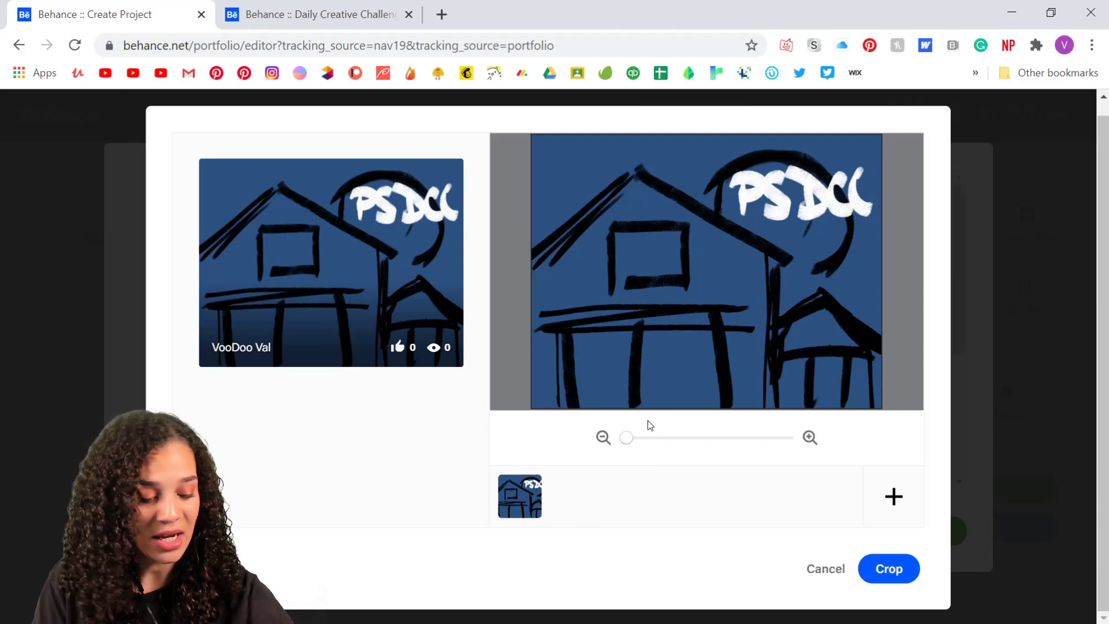
Try enlarging and repositioning the cover image, return it to the minimum zoom and crop it.
{"action": "left_click_drag", "start_coordinate": [627, 446], "coordinate": [783, 458]}
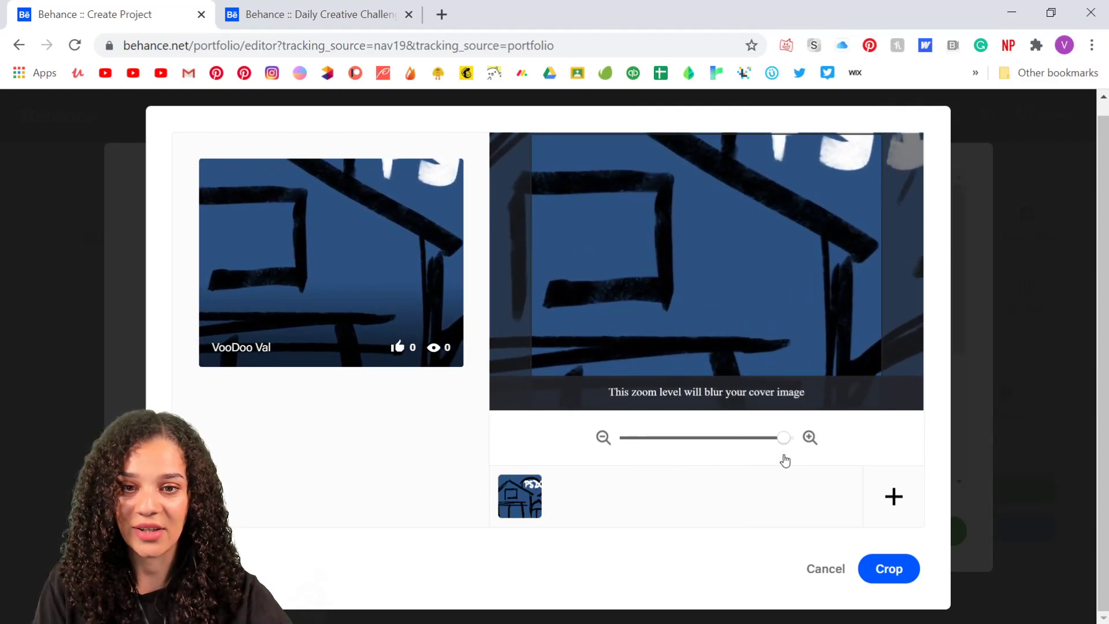
{"action": "left_click_drag", "start_coordinate": [785, 460], "coordinate": [693, 477]}
{"action": "left_click_drag", "start_coordinate": [705, 299], "coordinate": [647, 331]}
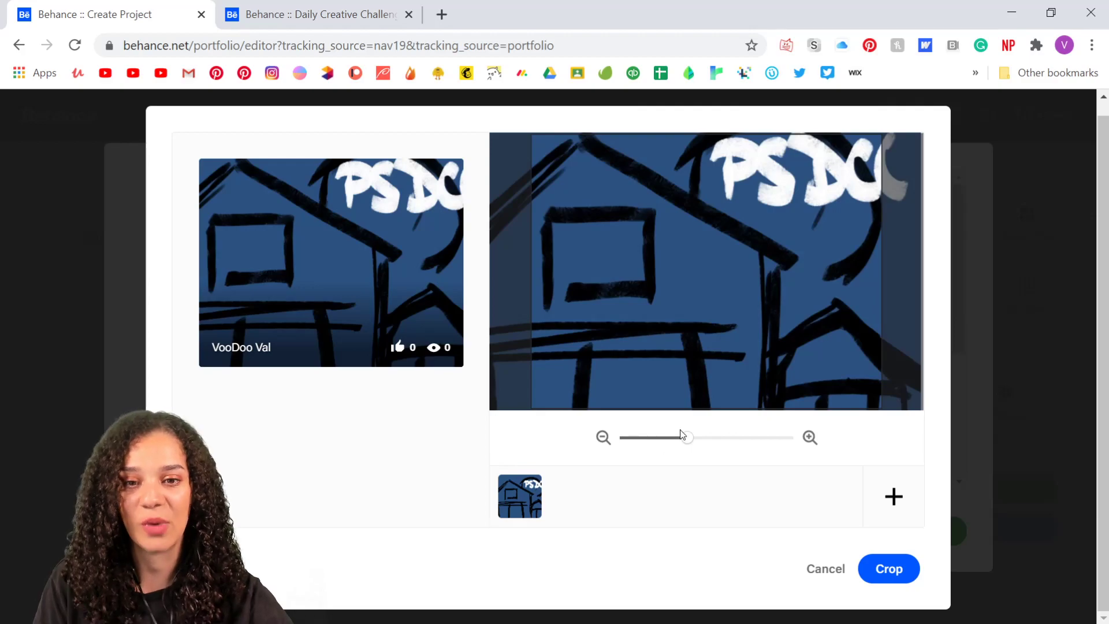
{"action": "left_click_drag", "start_coordinate": [686, 440], "coordinate": [621, 444]}
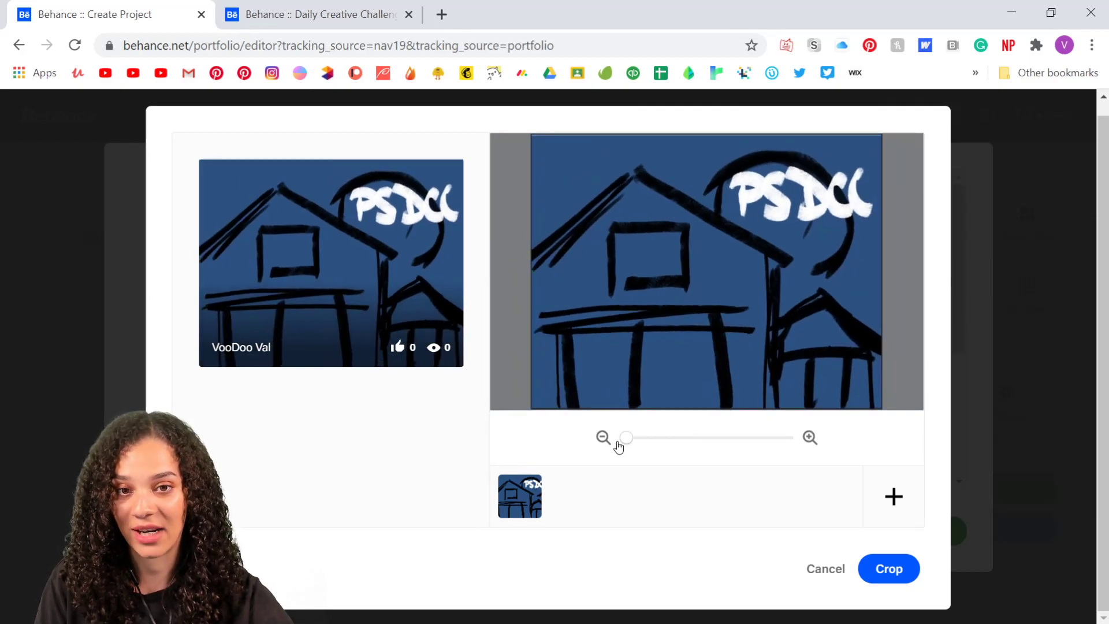
{"action": "left_click", "coordinate": [885, 581]}
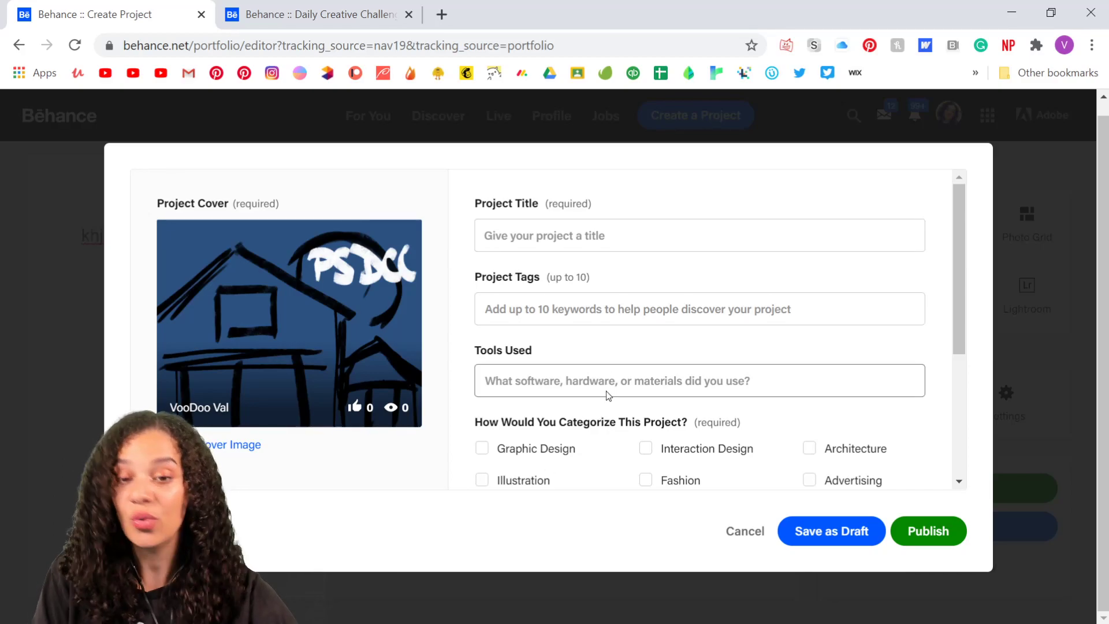
Look through the project details form's tools, category, copyright and content settings.
{"action": "scroll", "coordinate": [608, 396], "scroll_direction": "down", "scroll_amount": 3}
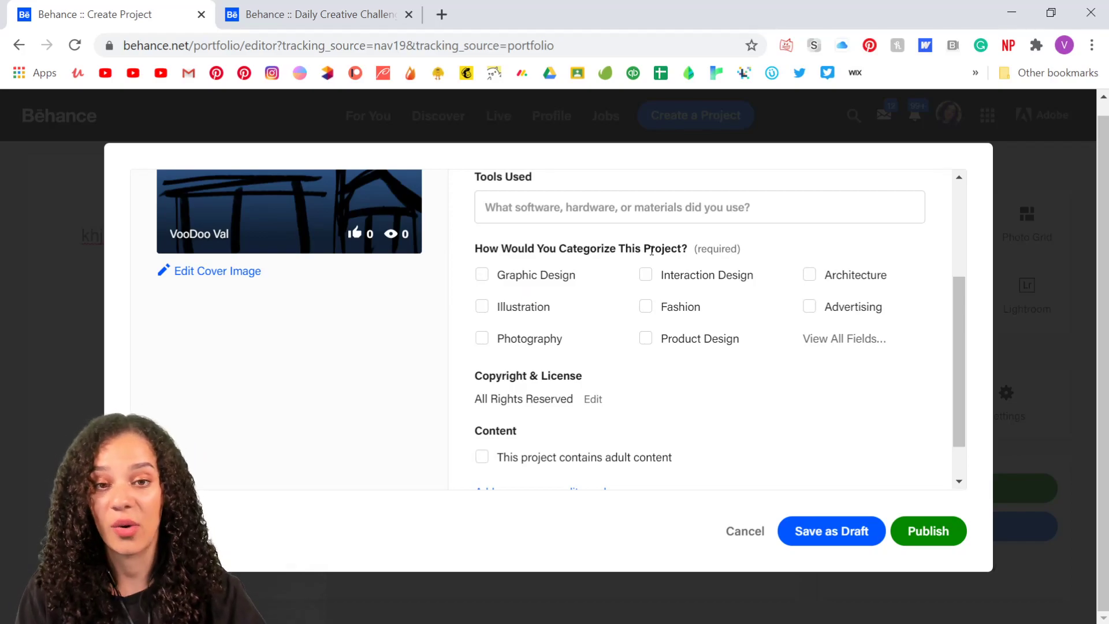
{"action": "scroll", "coordinate": [664, 343], "scroll_direction": "down", "scroll_amount": 1}
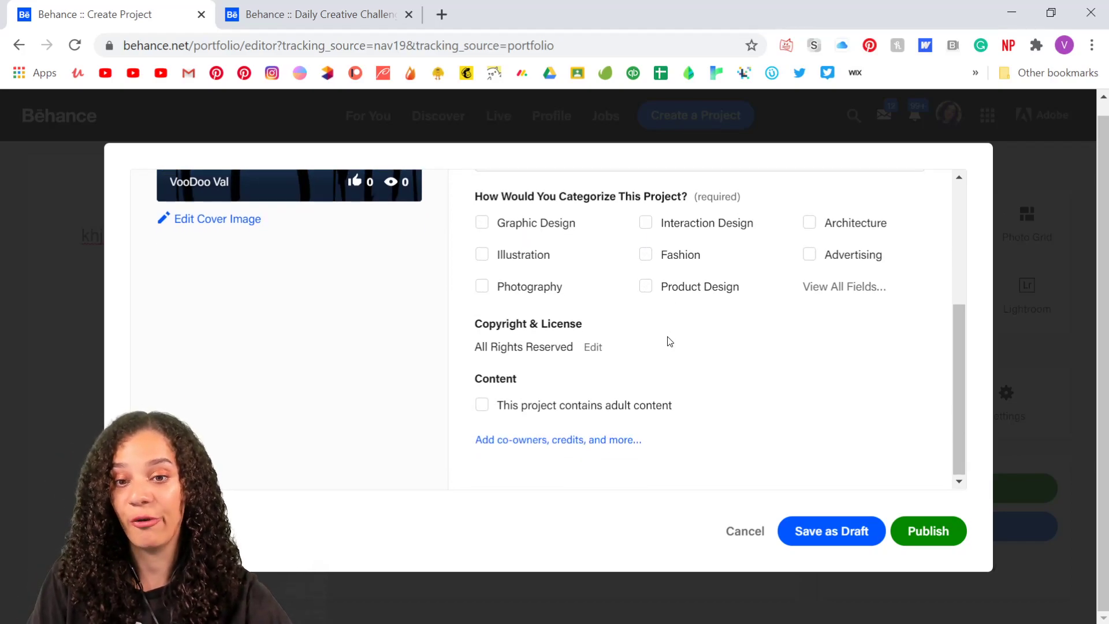
{"action": "scroll", "coordinate": [767, 365], "scroll_direction": "up", "scroll_amount": 5}
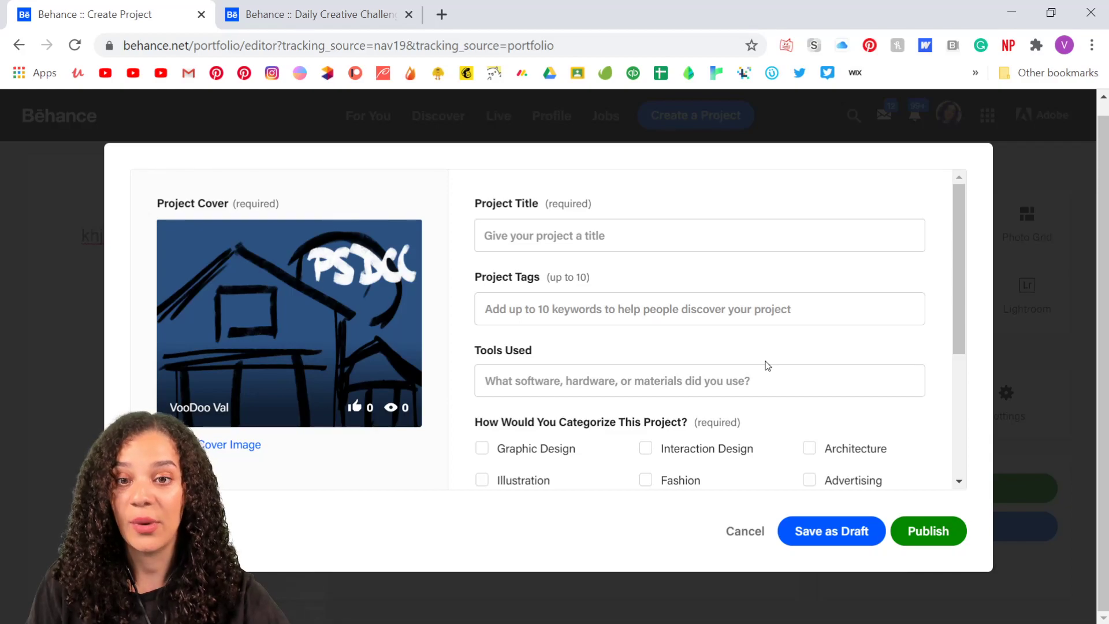